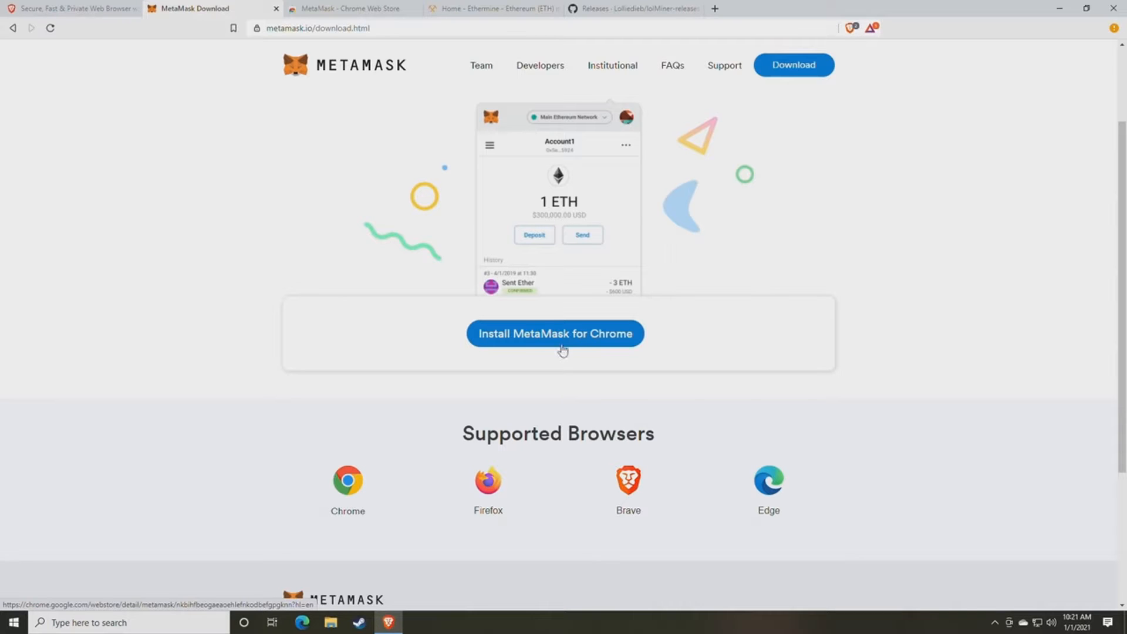
- Add the MetaMask extension to the browser from the Chrome Web Store and confirm the install
{"action": "left_click", "coordinate": [349, 7]}
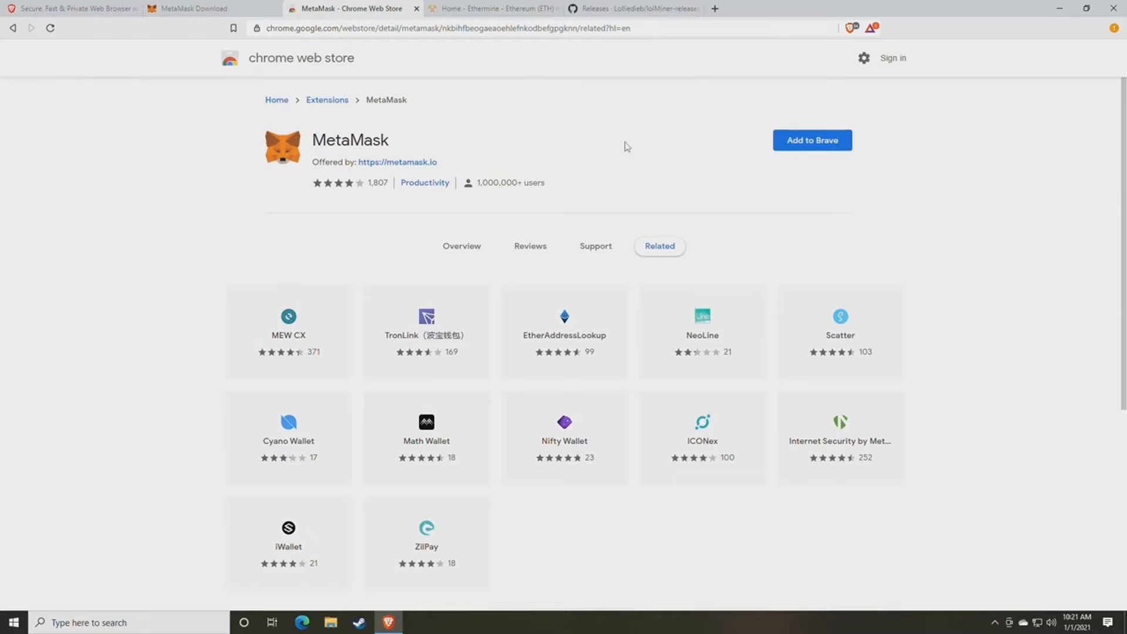
{"action": "left_click", "coordinate": [809, 148]}
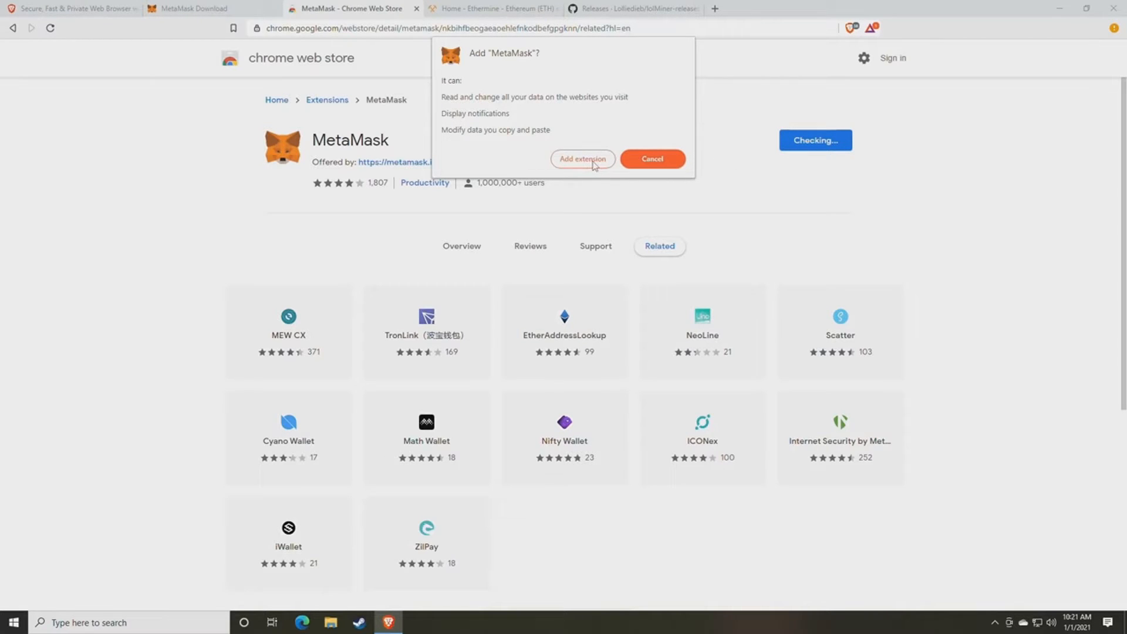
{"action": "left_click", "coordinate": [571, 164]}
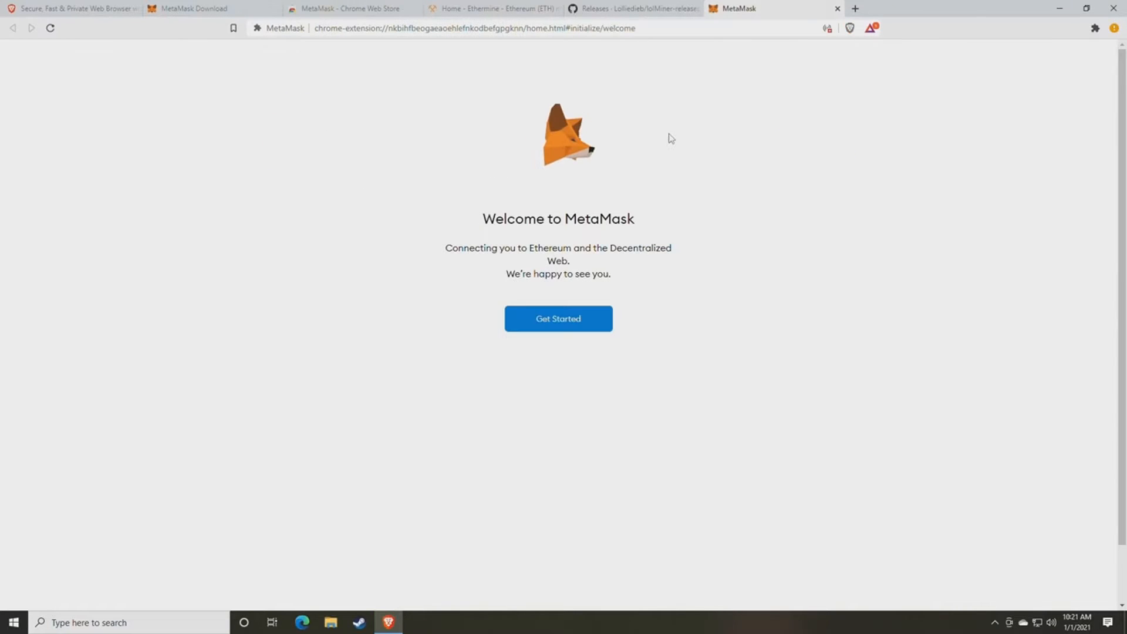
- Start MetaMask setup by choosing to create a new wallet and agreeing to share usage data
{"action": "left_click", "coordinate": [556, 326]}
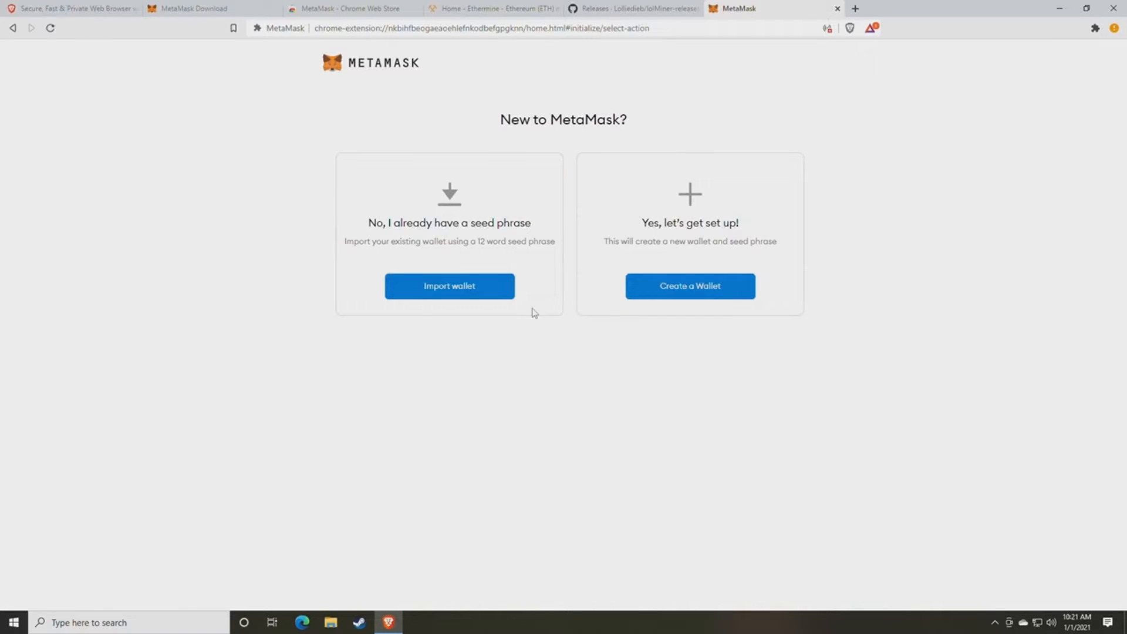
{"action": "left_click", "coordinate": [685, 293]}
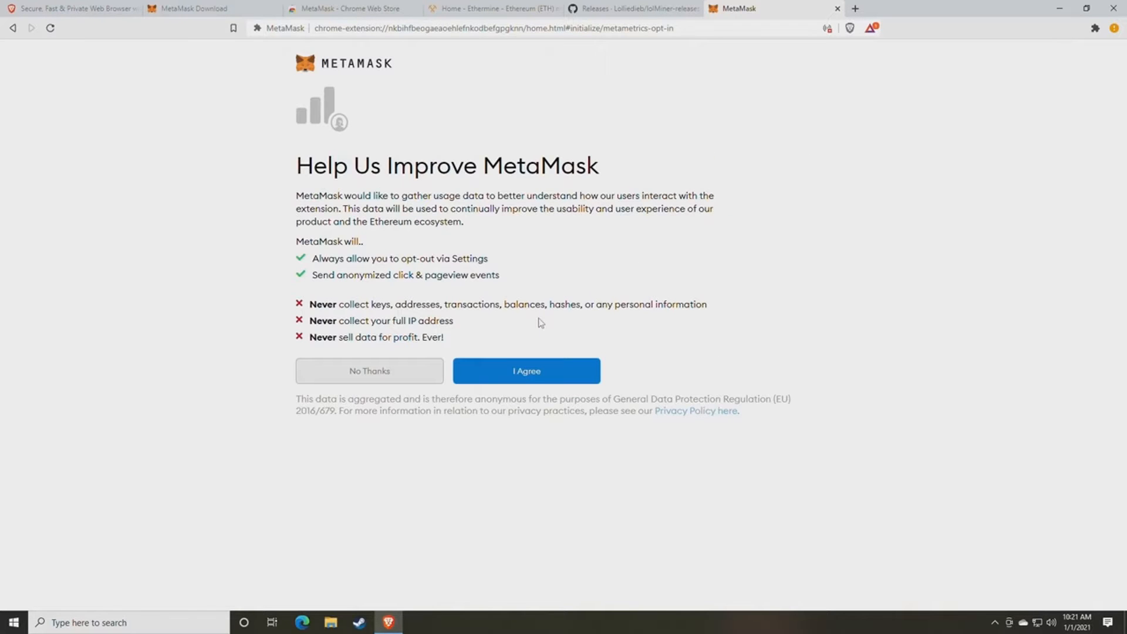
{"action": "left_click", "coordinate": [531, 379]}
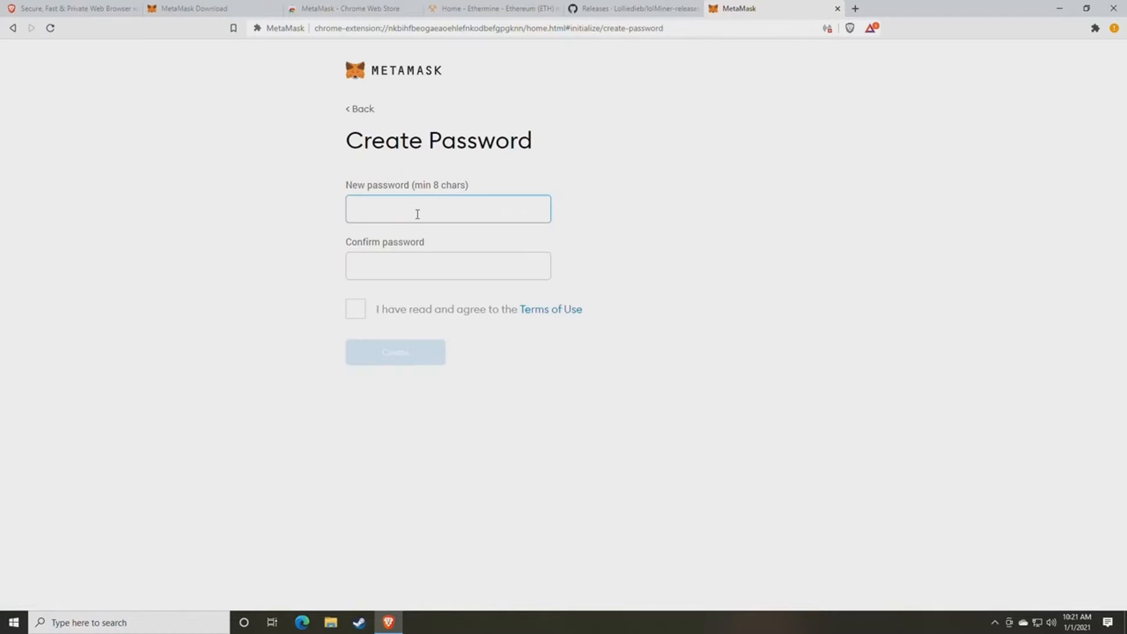
- Enter and confirm the new wallet password and accept the Terms of Use
{"action": "type", "text": "****"}
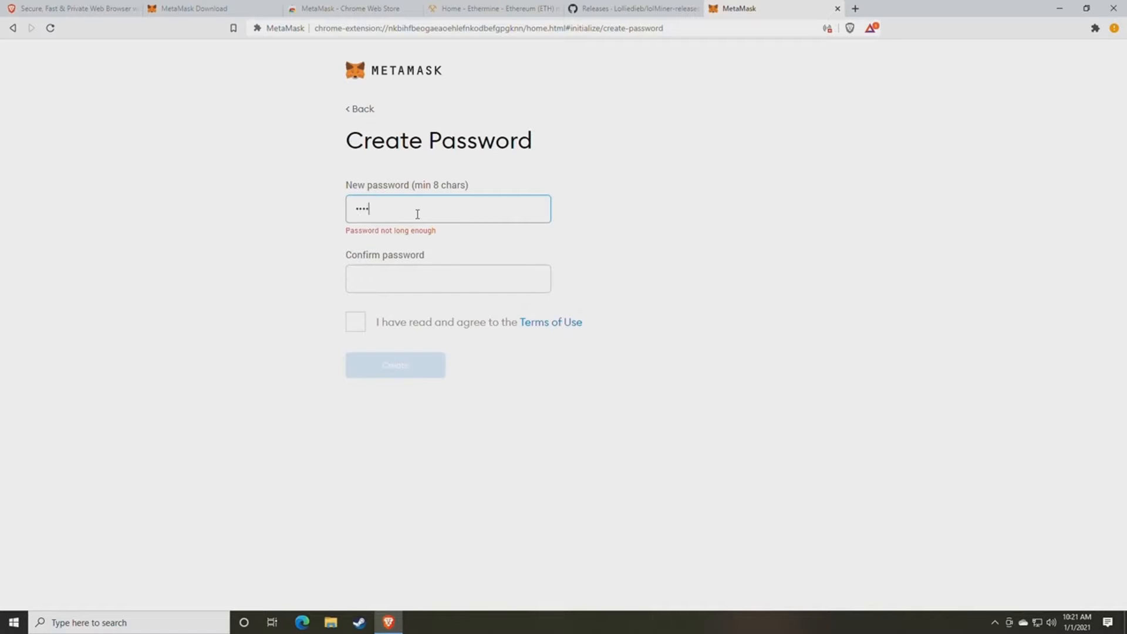
{"action": "type", "text": "******"}
{"action": "key", "text": "Tab"}
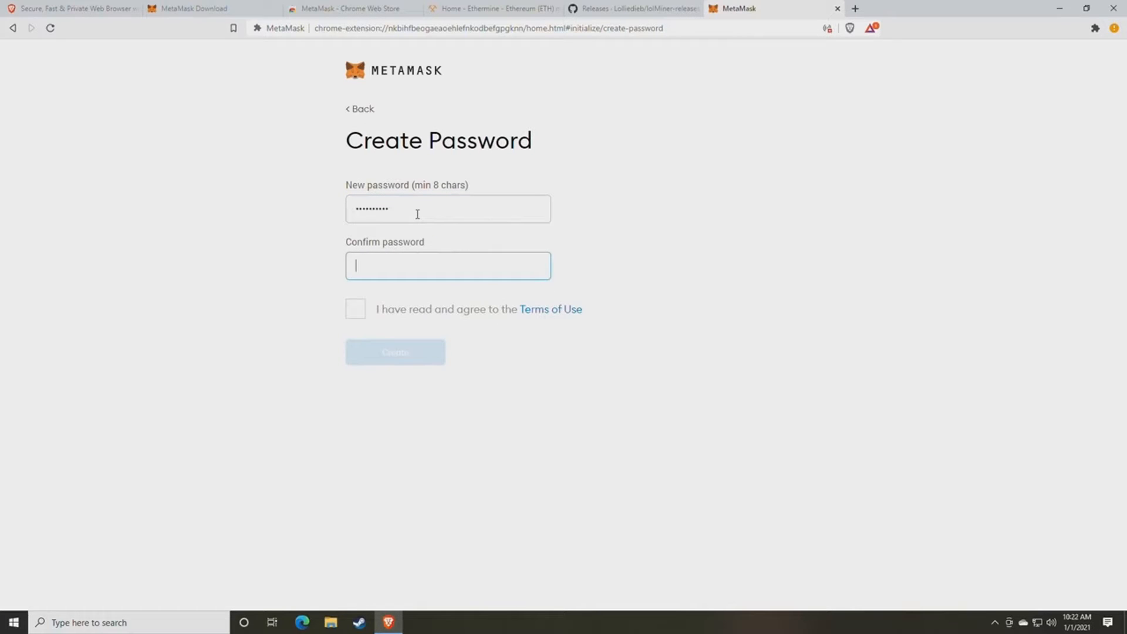
{"action": "type", "text": "**********"}
{"action": "left_click", "coordinate": [355, 309]}
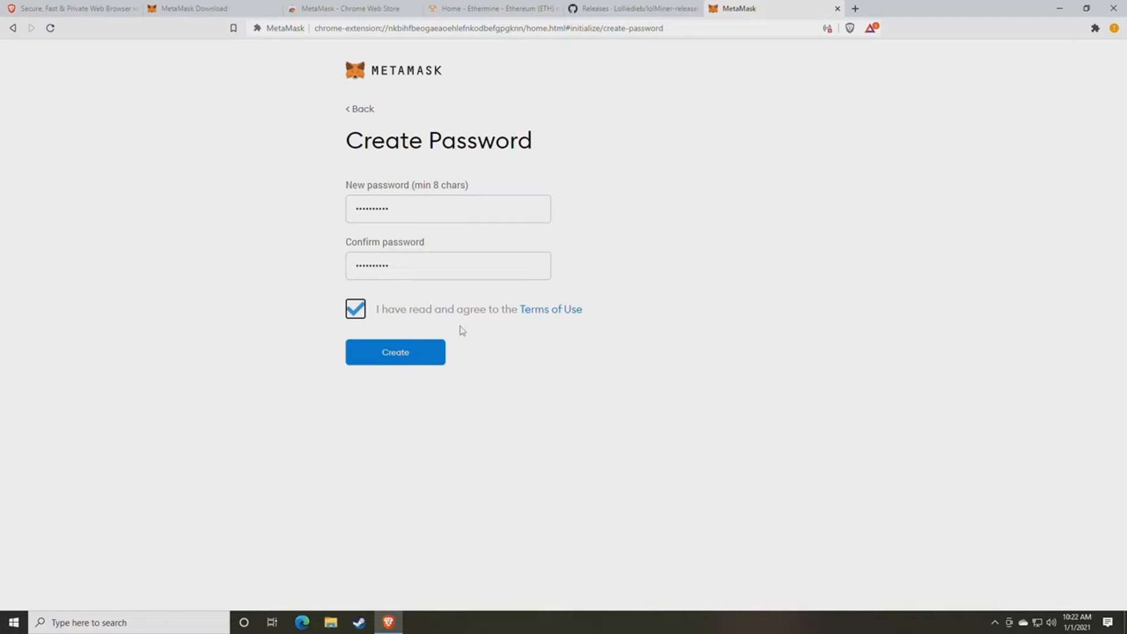
{"action": "left_click", "coordinate": [855, 9]}
- Go to random.org and open its Password Generator
{"action": "type", "text": "rand"}
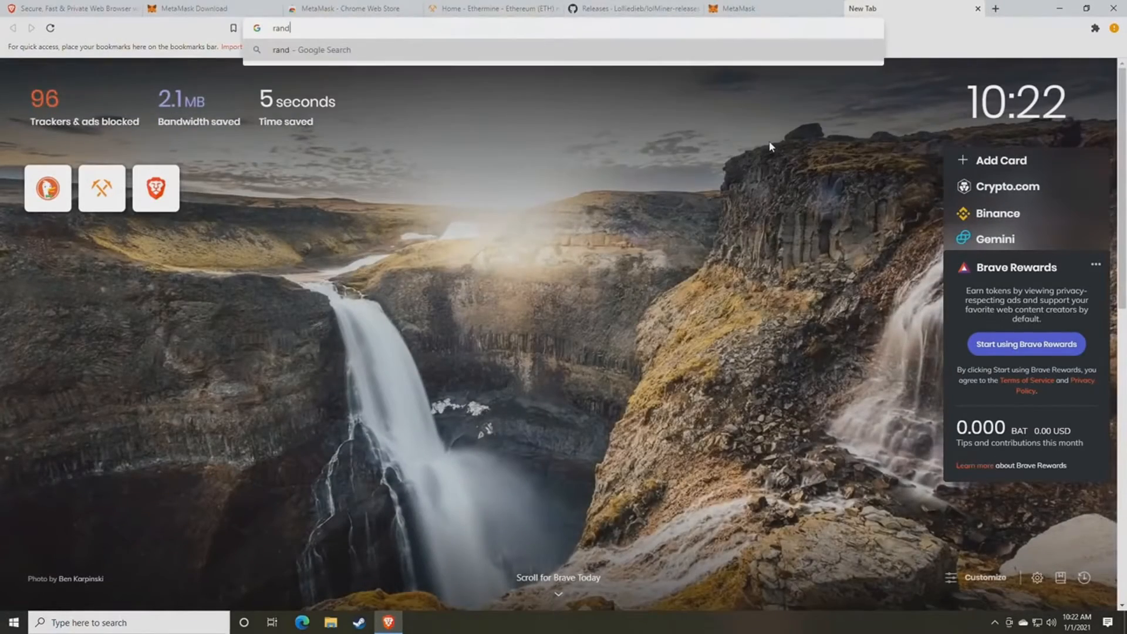
{"action": "type", "text": "om.org"}
{"action": "key", "text": "Return"}
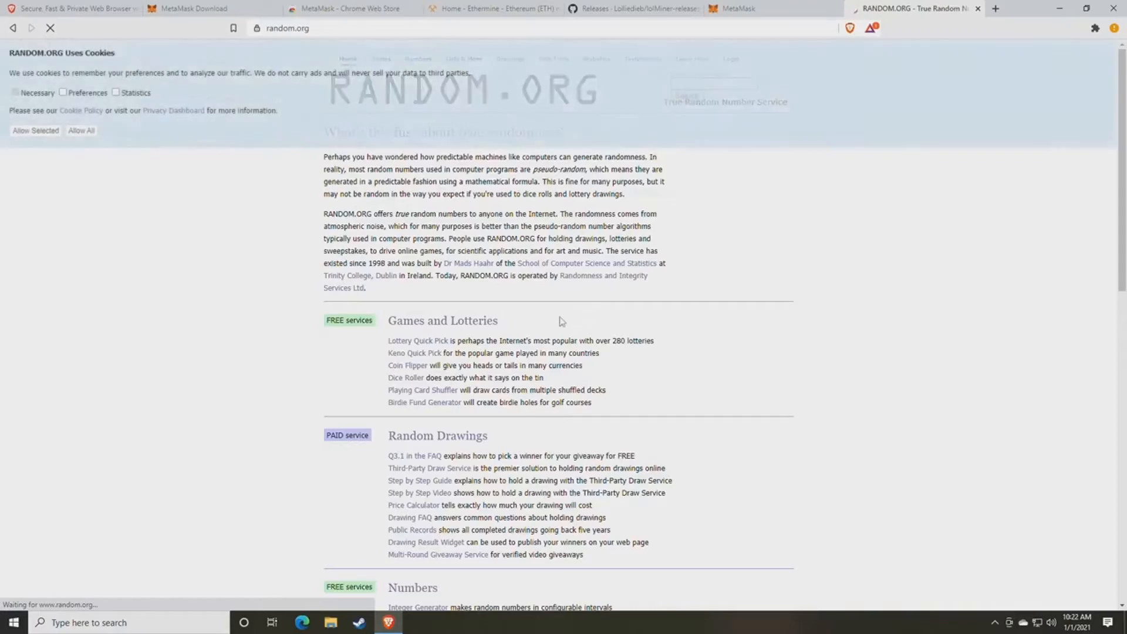
{"action": "scroll", "coordinate": [480, 322], "scroll_direction": "down", "scroll_amount": 6}
{"action": "scroll", "coordinate": [480, 322], "scroll_direction": "down", "scroll_amount": 2}
{"action": "left_click", "coordinate": [434, 336]}
- Generate five 8-character passwords, copy the first one, and close the RANDOM.ORG tab
{"action": "left_click_drag", "start_coordinate": [445, 294], "coordinate": [393, 305]}
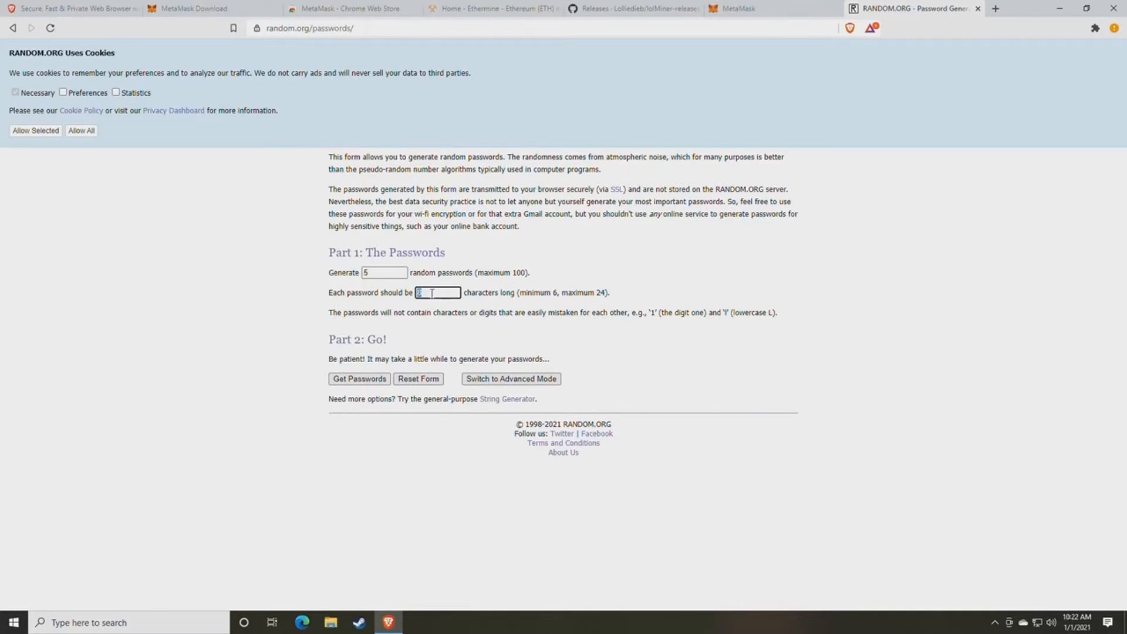
{"action": "left_click", "coordinate": [360, 382]}
{"action": "double_click", "coordinate": [369, 175]}
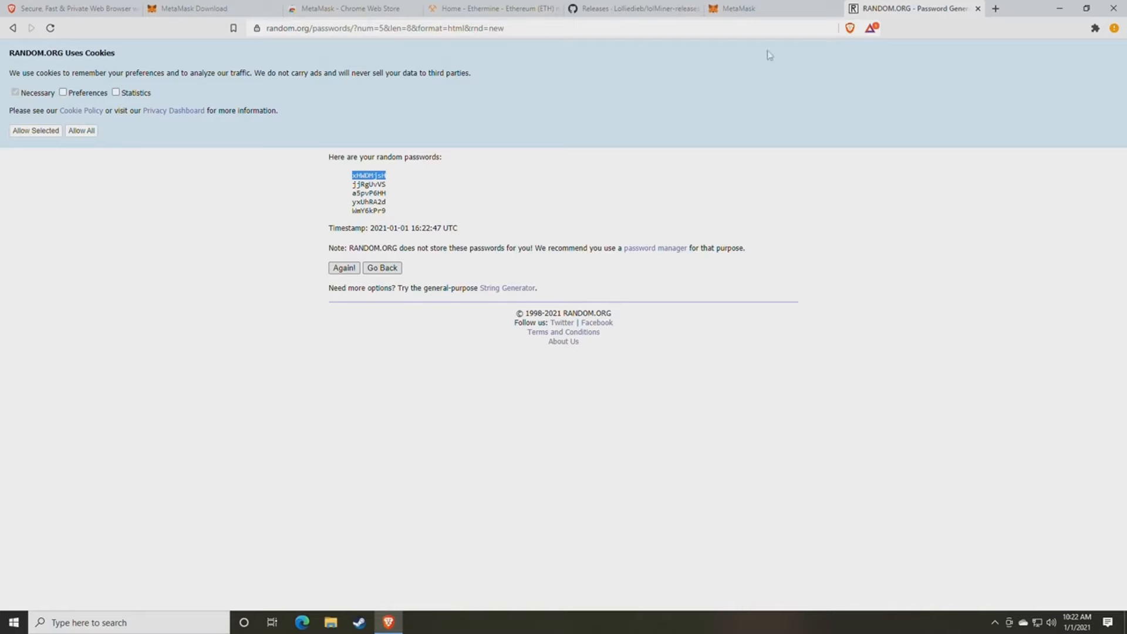
{"action": "left_click", "coordinate": [978, 13]}
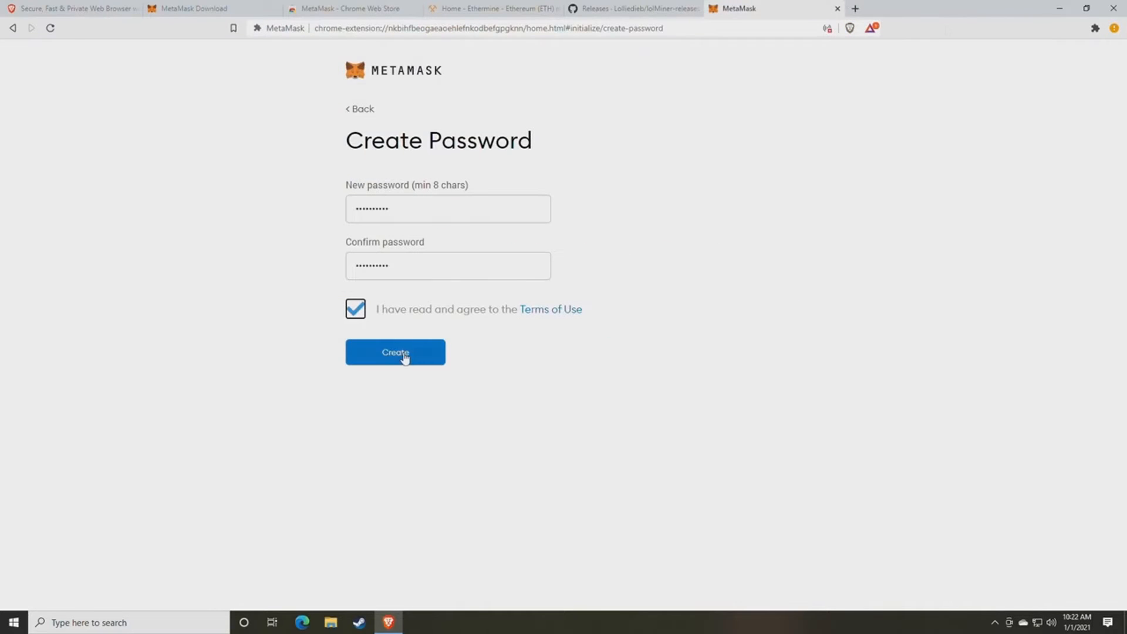
- Create the wallet, reveal the 12-word secret backup phrase, and copy the whole phrase
{"action": "left_click", "coordinate": [402, 360]}
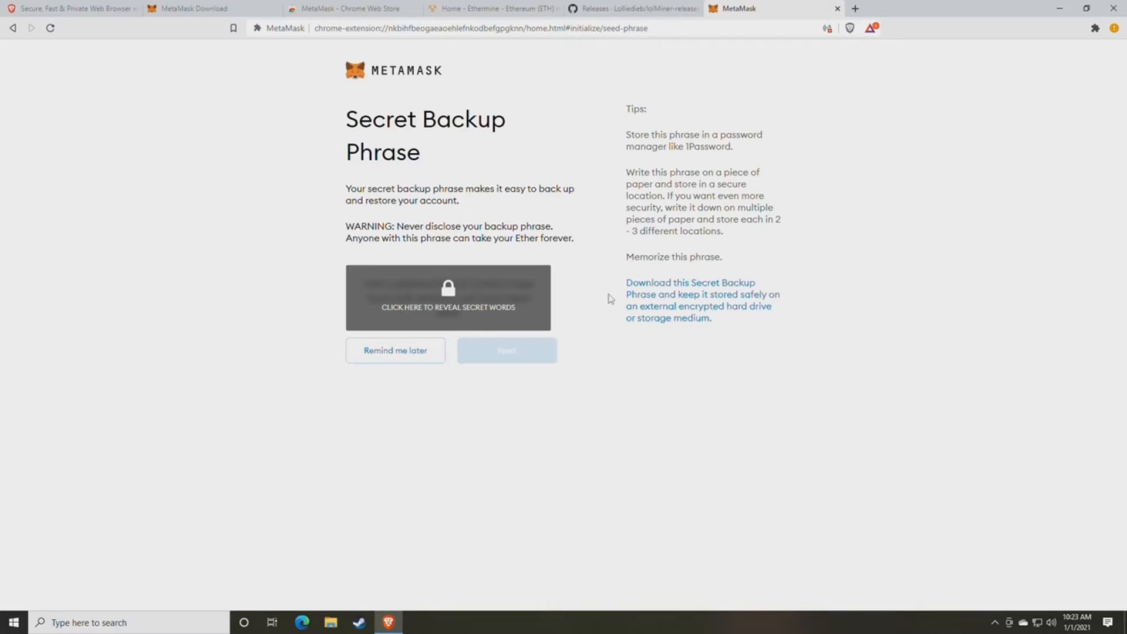
{"action": "left_click", "coordinate": [482, 309]}
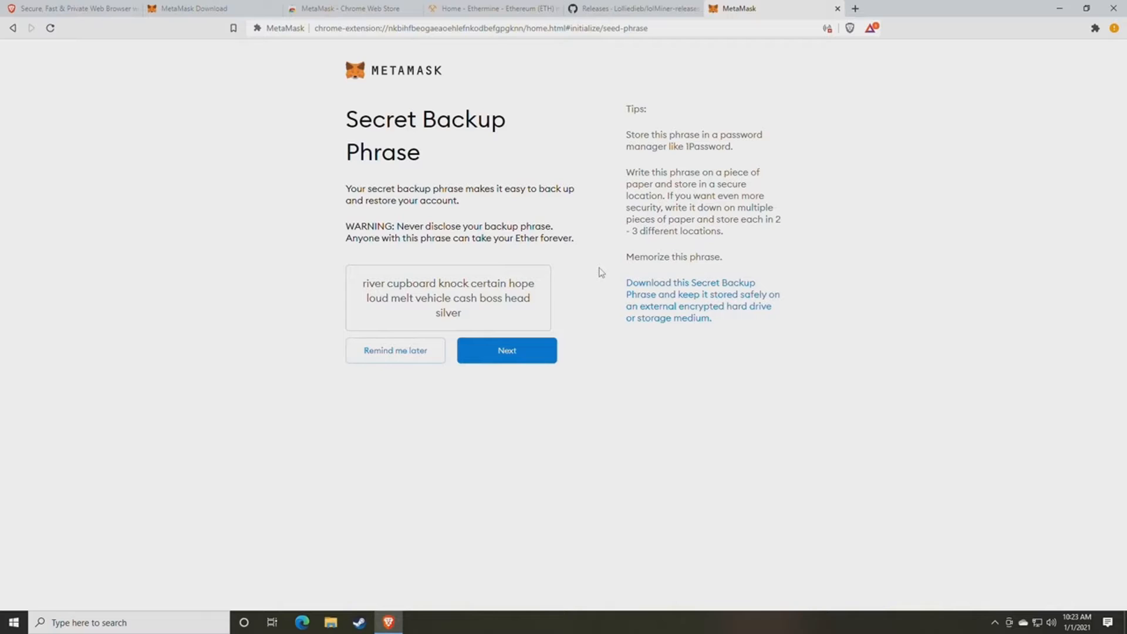
{"action": "left_click_drag", "start_coordinate": [466, 317], "coordinate": [356, 291]}
{"action": "key", "text": "ctrl+c"}
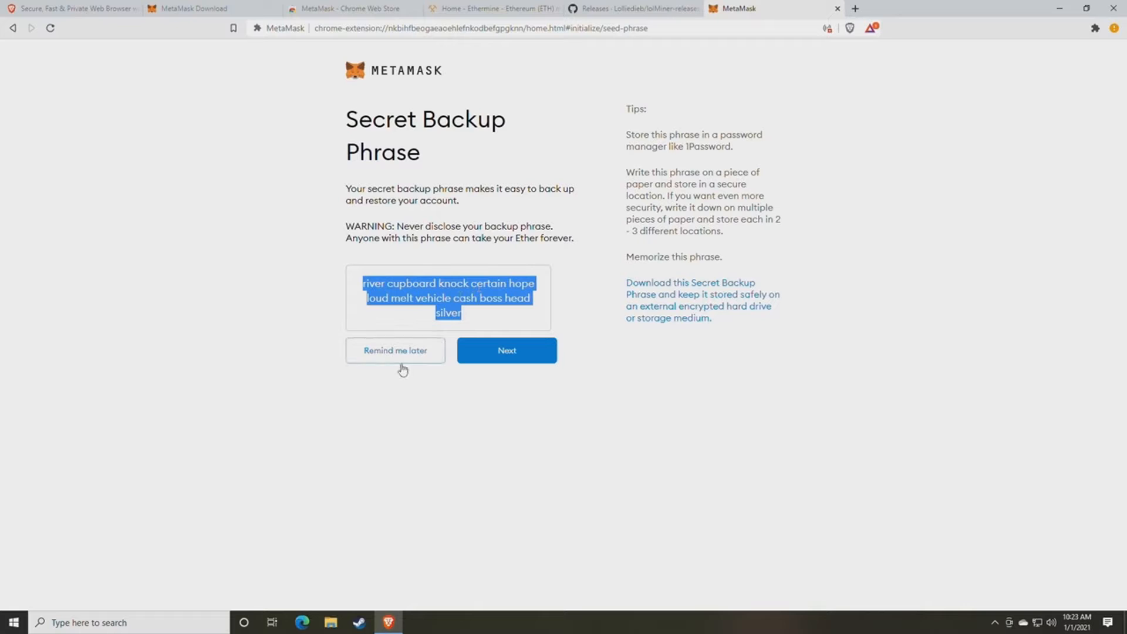
{"action": "left_click", "coordinate": [180, 617]}
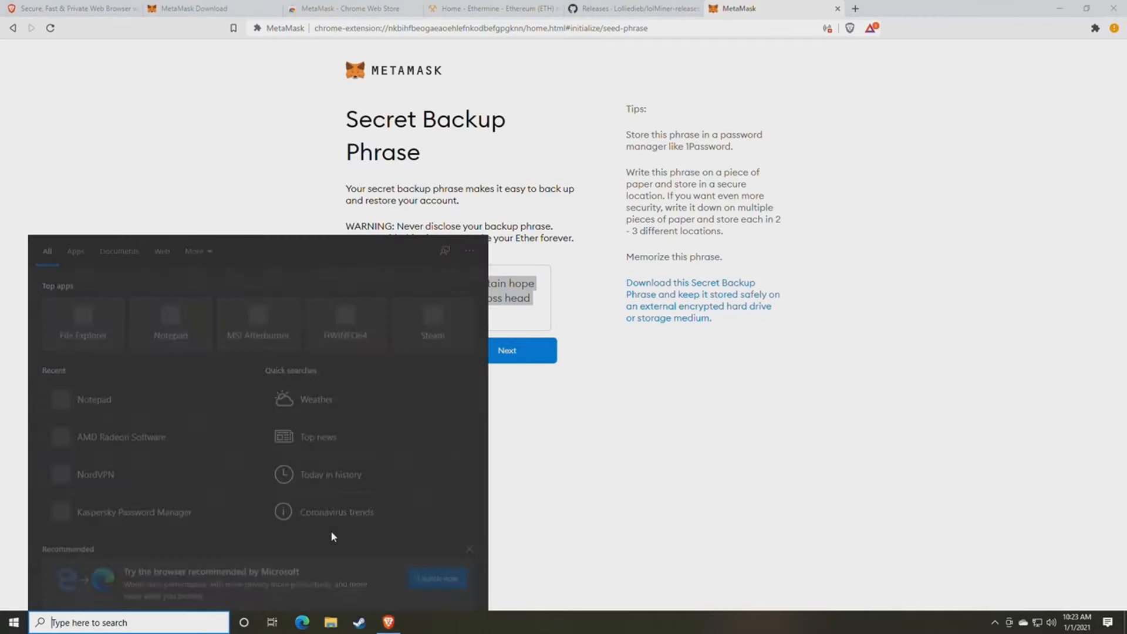
- Open Notepad via search and paste the 12-word backup phrase into a new untitled note
{"action": "type", "text": "note"}
{"action": "key", "text": "Return"}
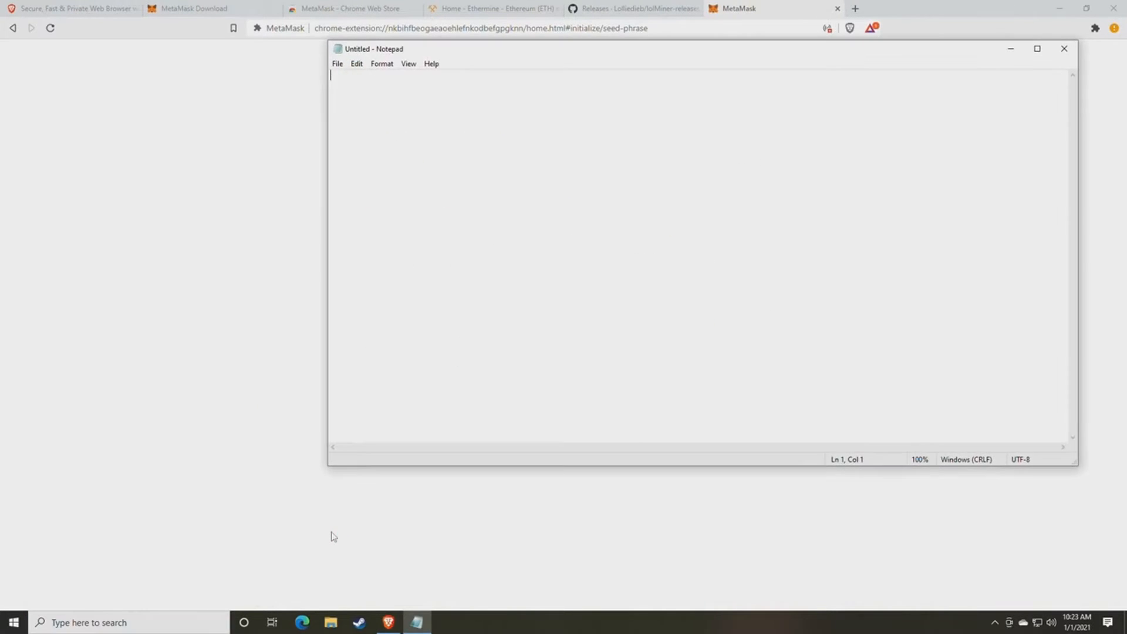
{"action": "key", "text": "ctrl+v"}
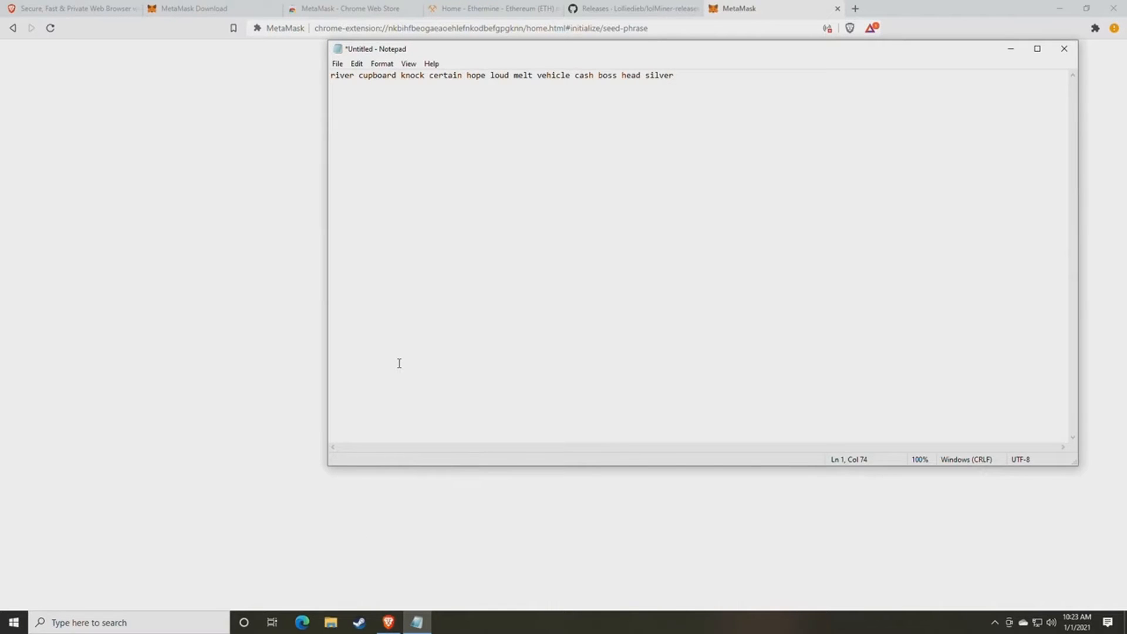
{"action": "left_click_drag", "start_coordinate": [489, 54], "coordinate": [209, 99]}
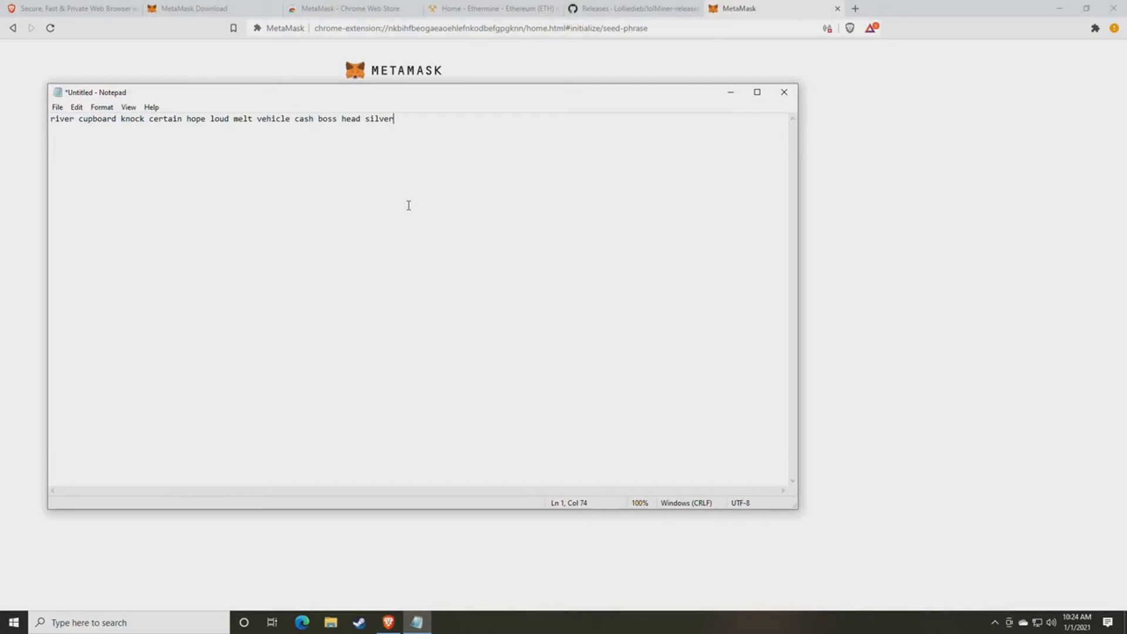
- Place the browser beside Notepad and continue to the backup phrase confirmation page
{"action": "left_click_drag", "start_coordinate": [559, 103], "coordinate": [1, 91]}
{"action": "left_click", "coordinate": [988, 367]}
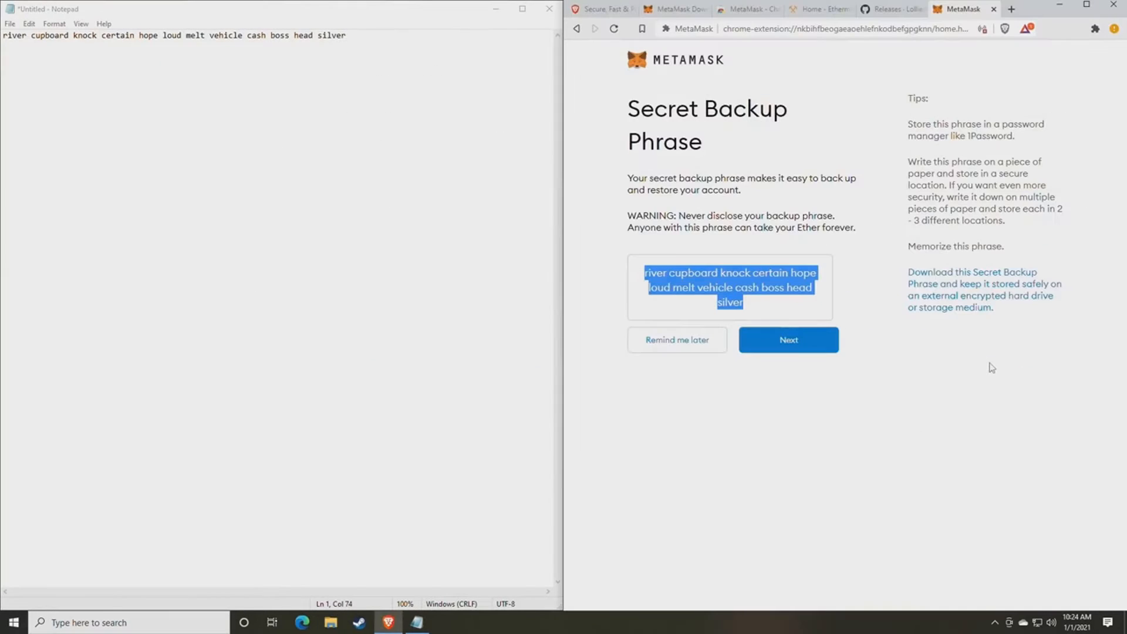
{"action": "left_click", "coordinate": [759, 376]}
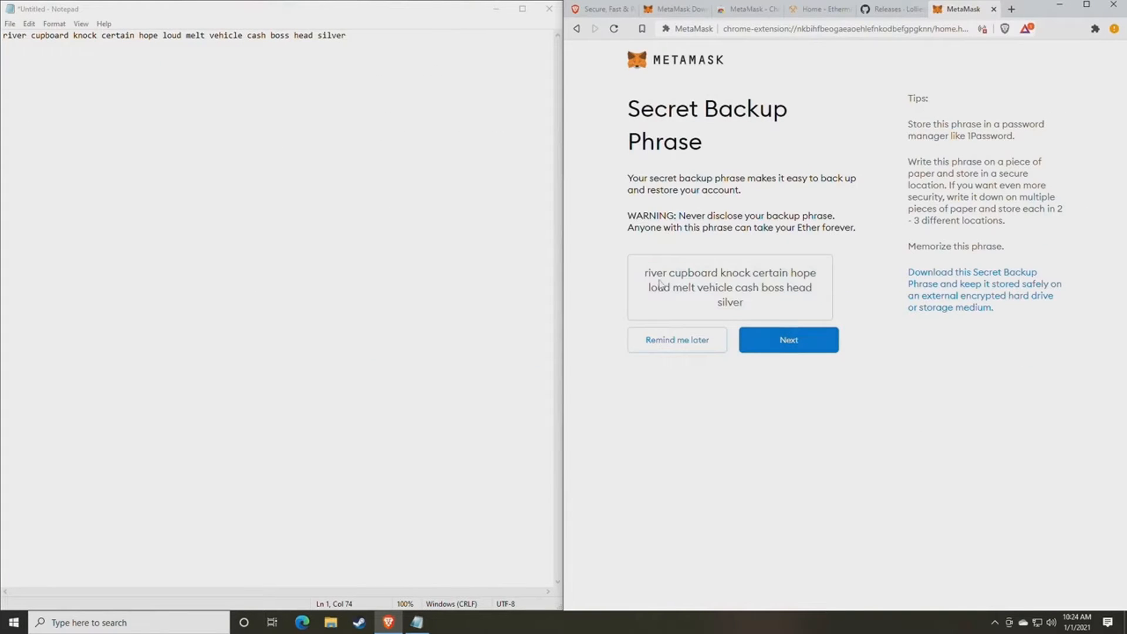
{"action": "left_click_drag", "start_coordinate": [644, 273], "coordinate": [800, 294]}
{"action": "left_click", "coordinate": [797, 300]}
{"action": "left_click", "coordinate": [783, 346]}
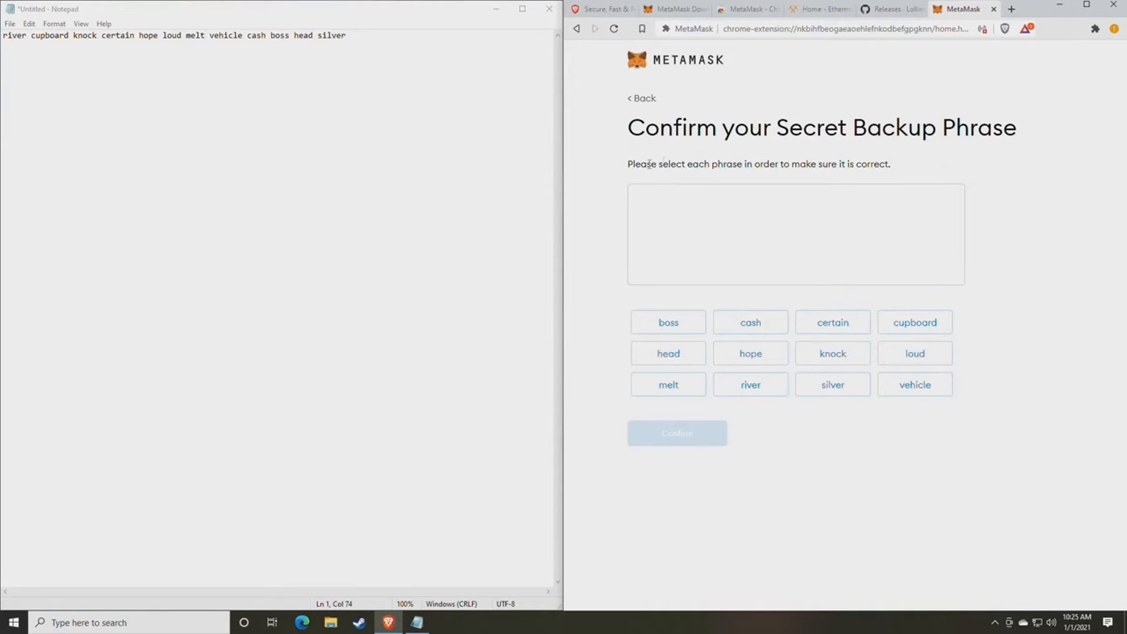
{"action": "left_click_drag", "start_coordinate": [633, 129], "coordinate": [969, 131]}
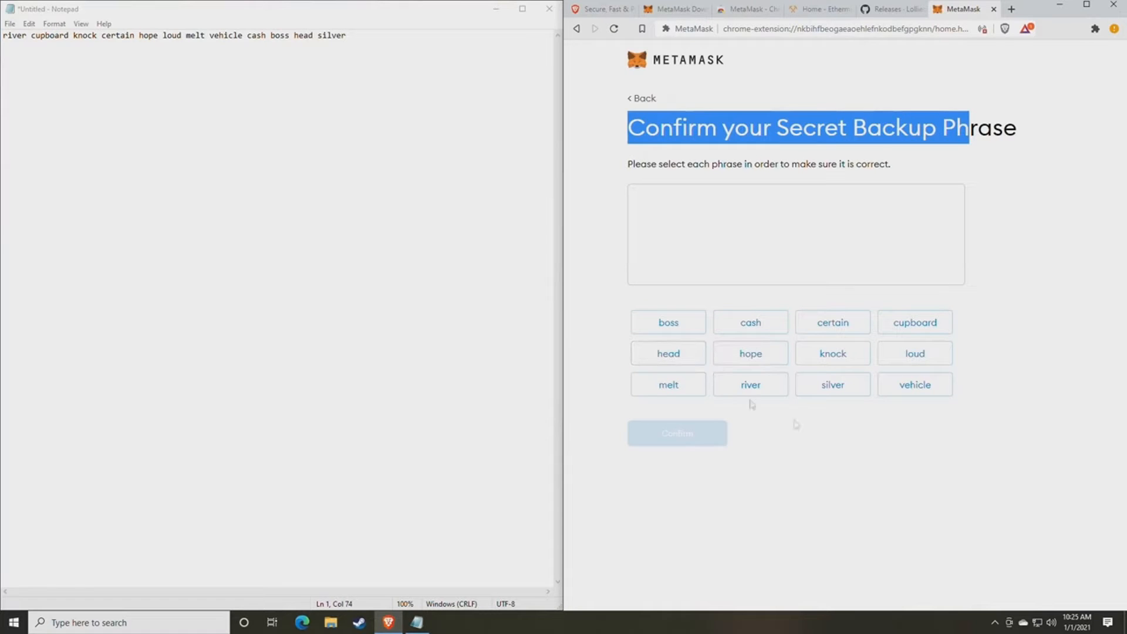
{"action": "left_click", "coordinate": [875, 469]}
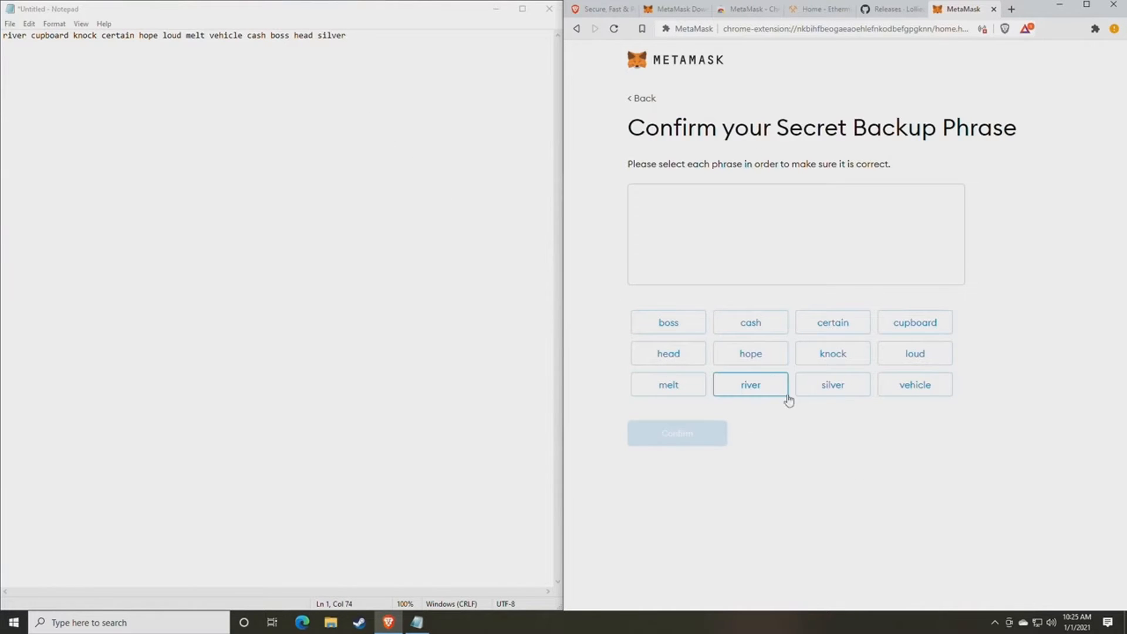
- Select all 12 backup phrase words in their original order and confirm
{"action": "left_click", "coordinate": [753, 390]}
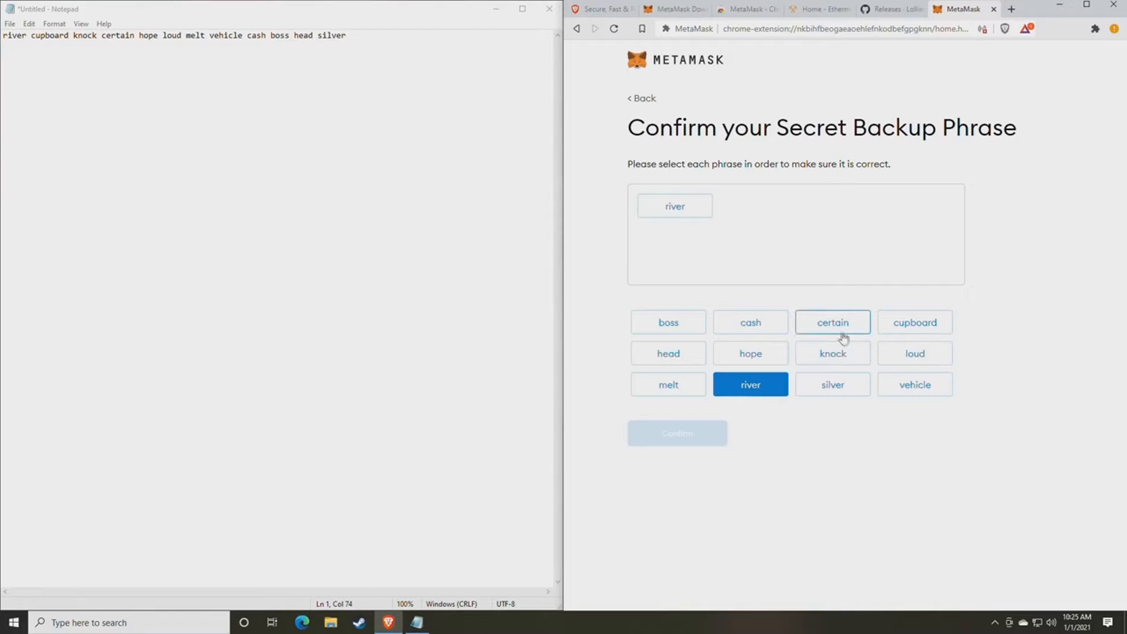
{"action": "left_click", "coordinate": [918, 325]}
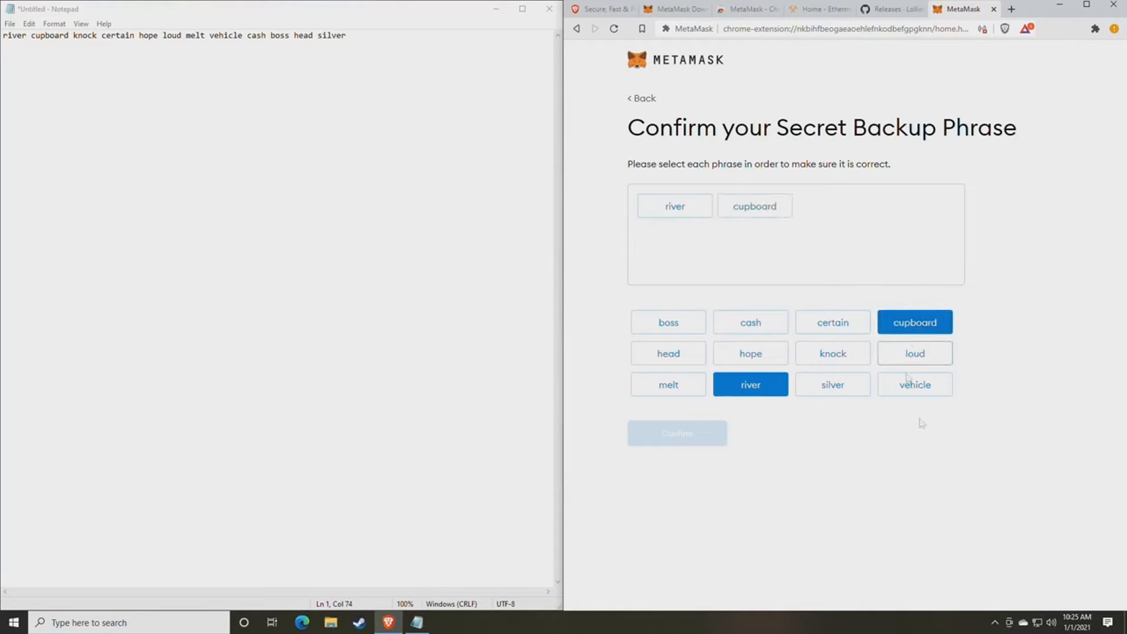
{"action": "left_click", "coordinate": [851, 368]}
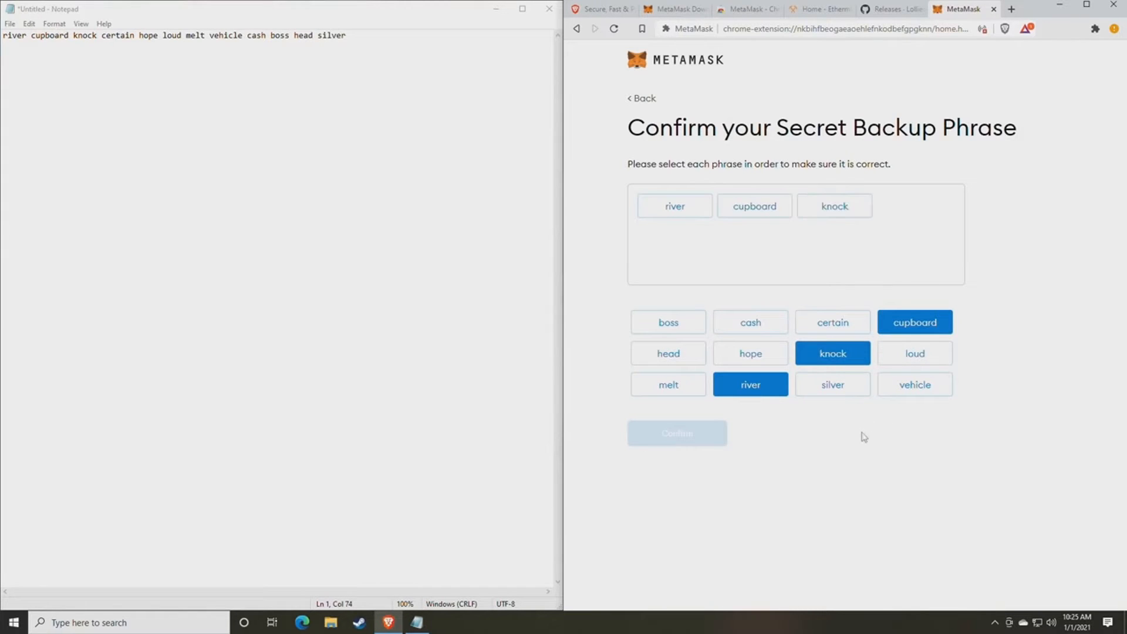
{"action": "left_click", "coordinate": [833, 332]}
{"action": "left_click", "coordinate": [750, 356]}
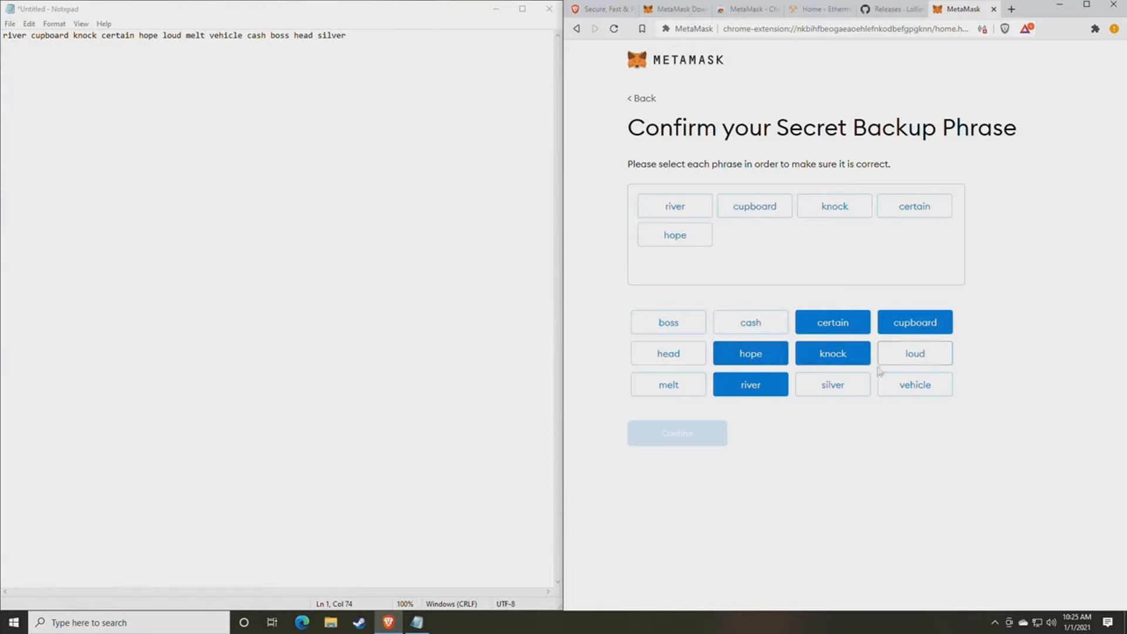
{"action": "left_click", "coordinate": [918, 358]}
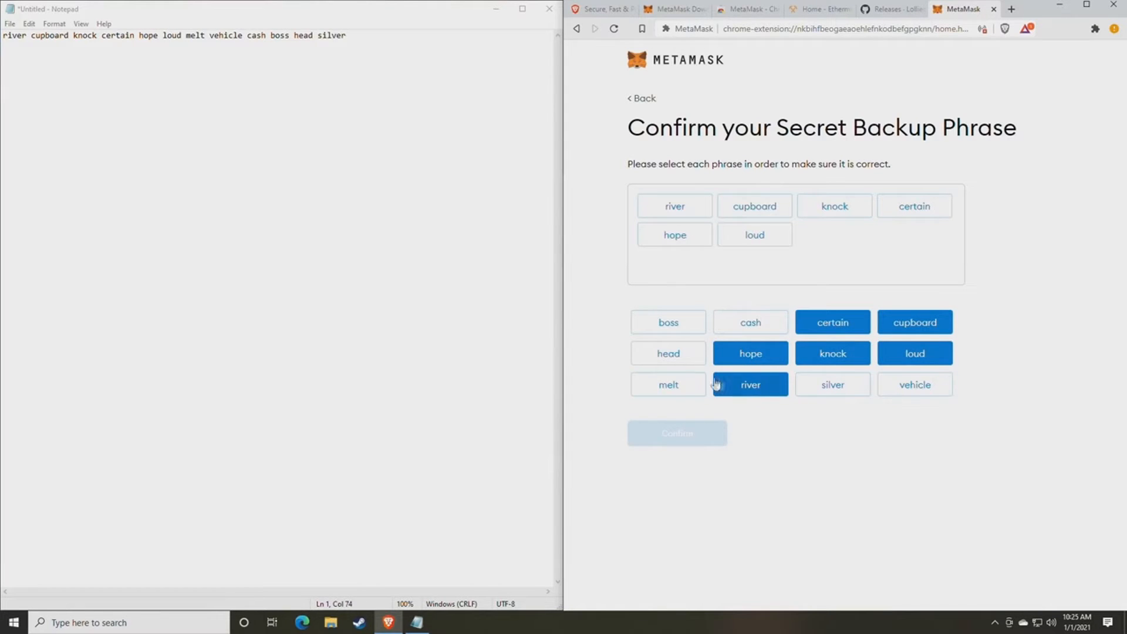
{"action": "left_click", "coordinate": [683, 385]}
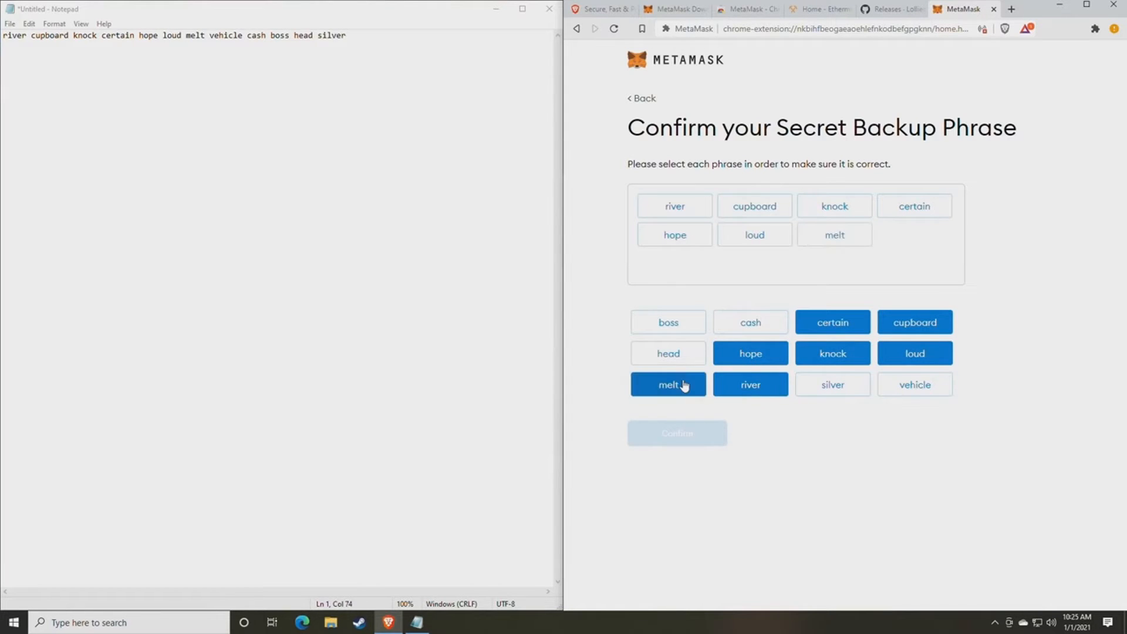
{"action": "left_click", "coordinate": [912, 387]}
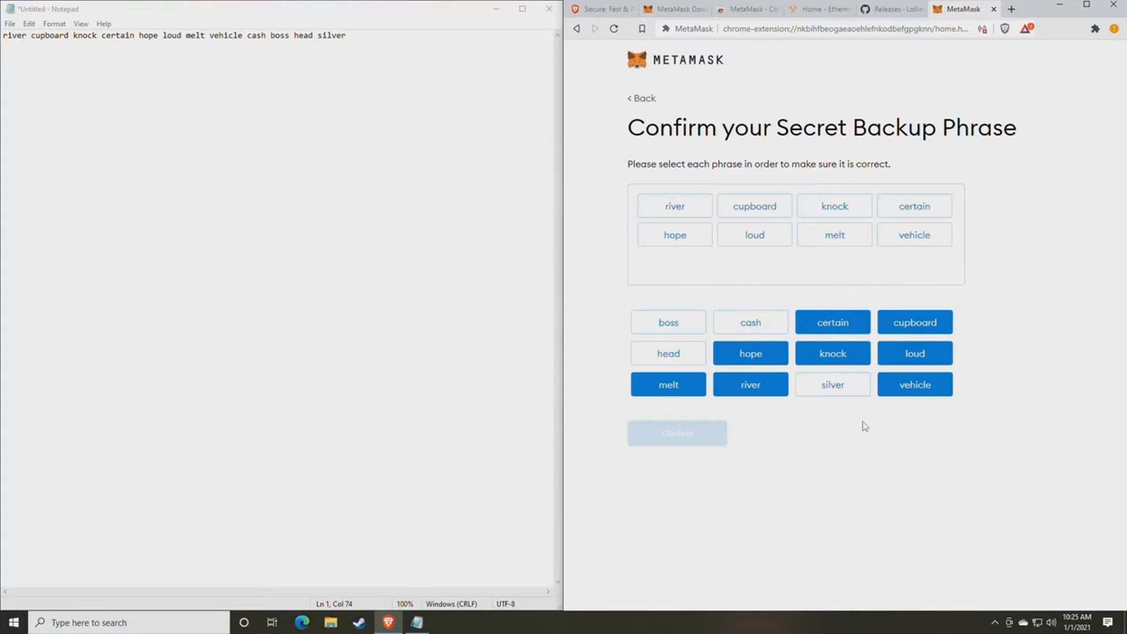
{"action": "left_click", "coordinate": [749, 324]}
{"action": "left_click", "coordinate": [680, 329]}
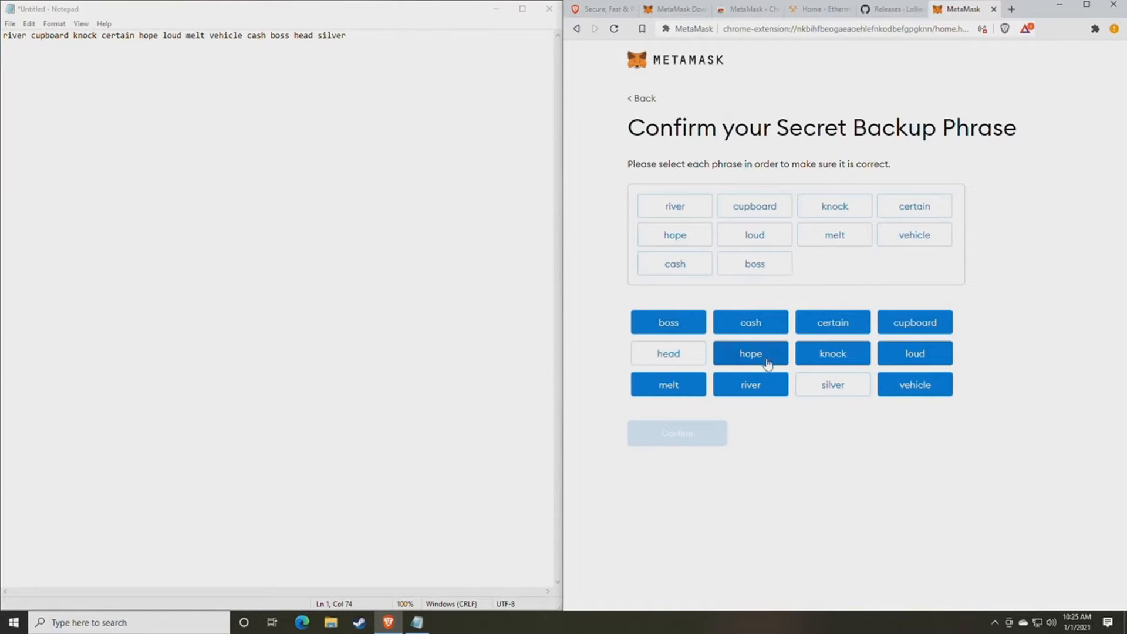
{"action": "left_click", "coordinate": [678, 356]}
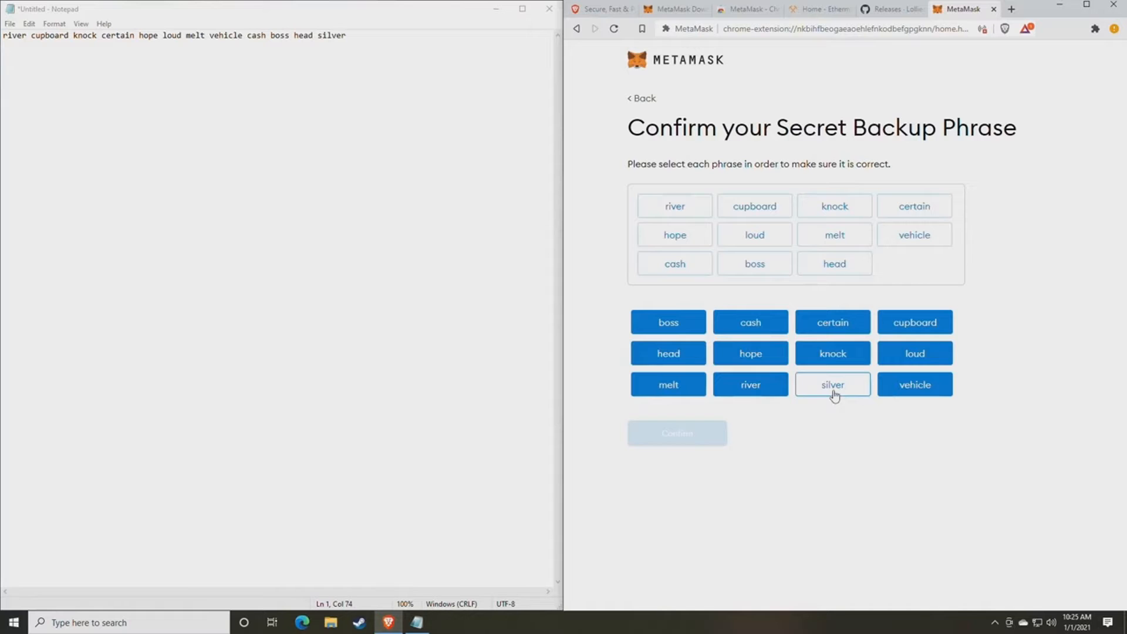
{"action": "left_click", "coordinate": [835, 389]}
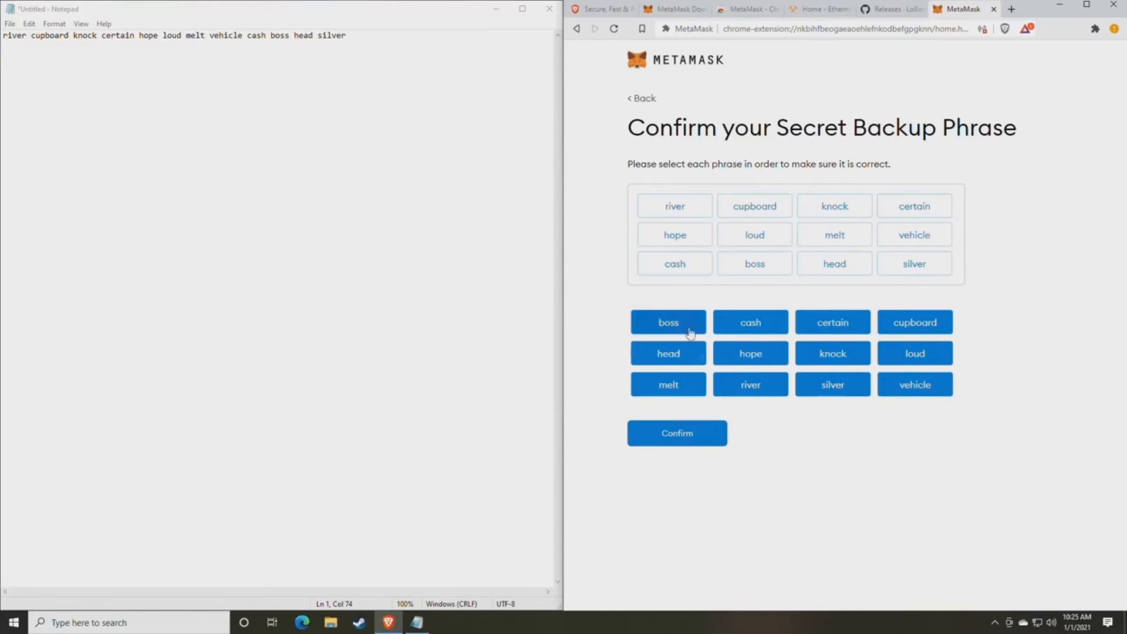
{"action": "left_click", "coordinate": [675, 445]}
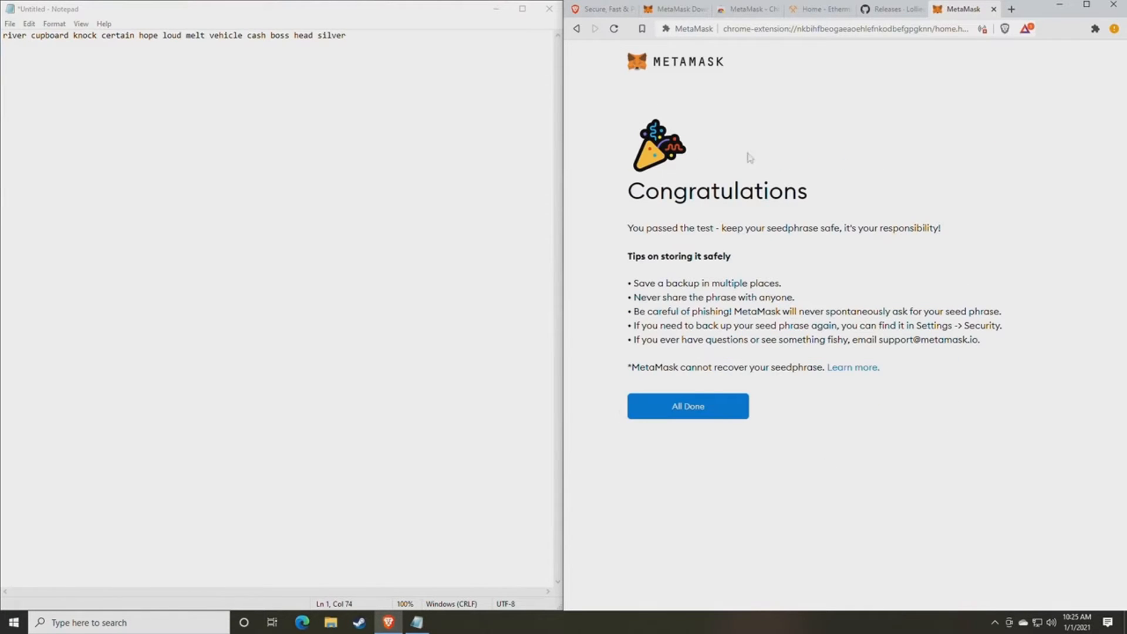
- Choose All Done to reach the Account 1 home page showing 0 ETH
{"action": "left_click", "coordinate": [700, 414]}
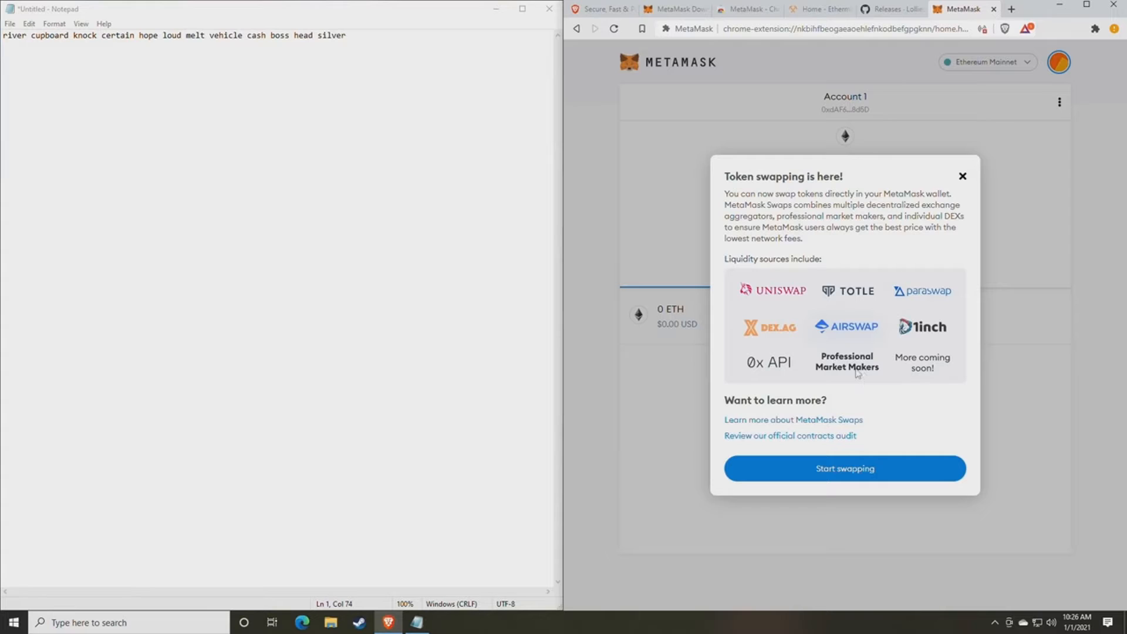
- Dismiss the token swapping announcement and copy Account 1's wallet address
{"action": "left_click", "coordinate": [963, 177]}
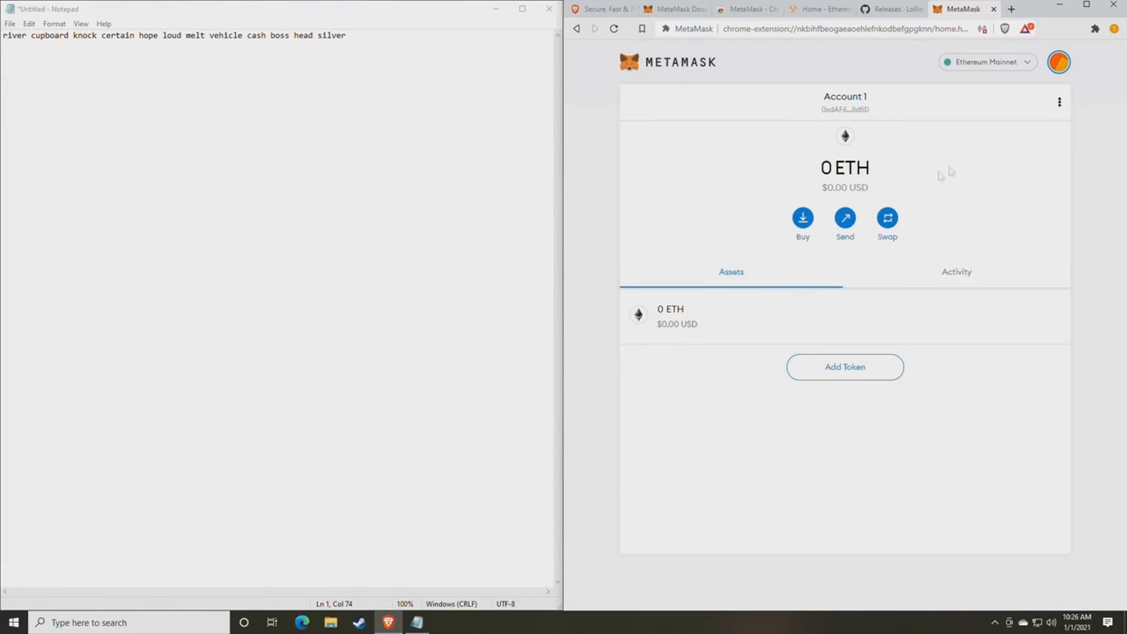
{"action": "left_click", "coordinate": [1058, 64]}
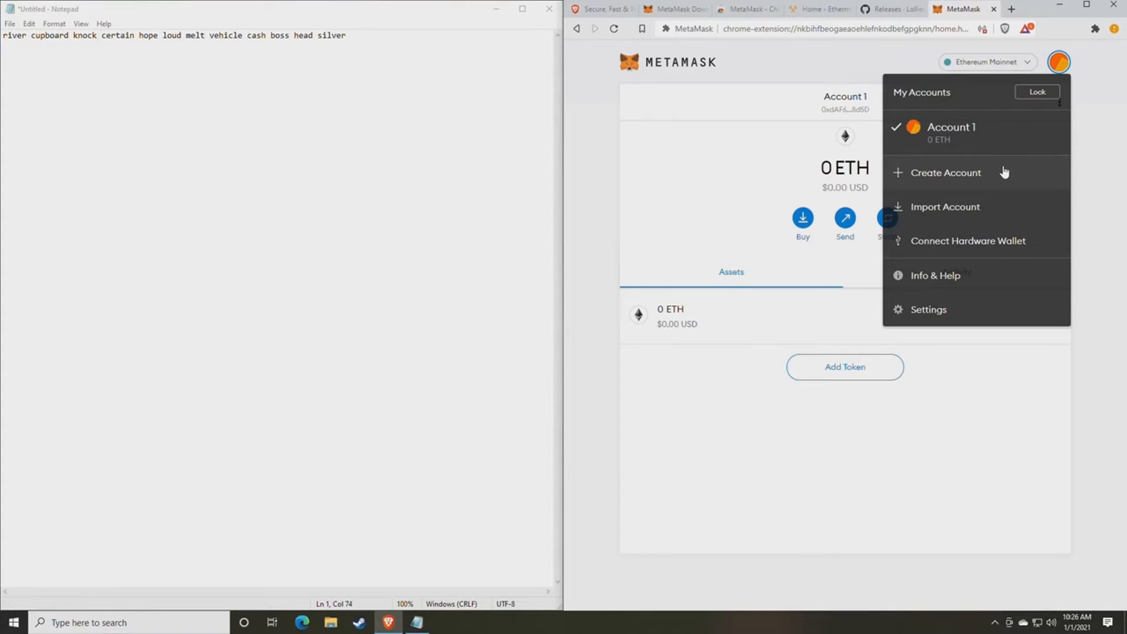
{"action": "left_click", "coordinate": [733, 179]}
{"action": "left_click", "coordinate": [853, 111]}
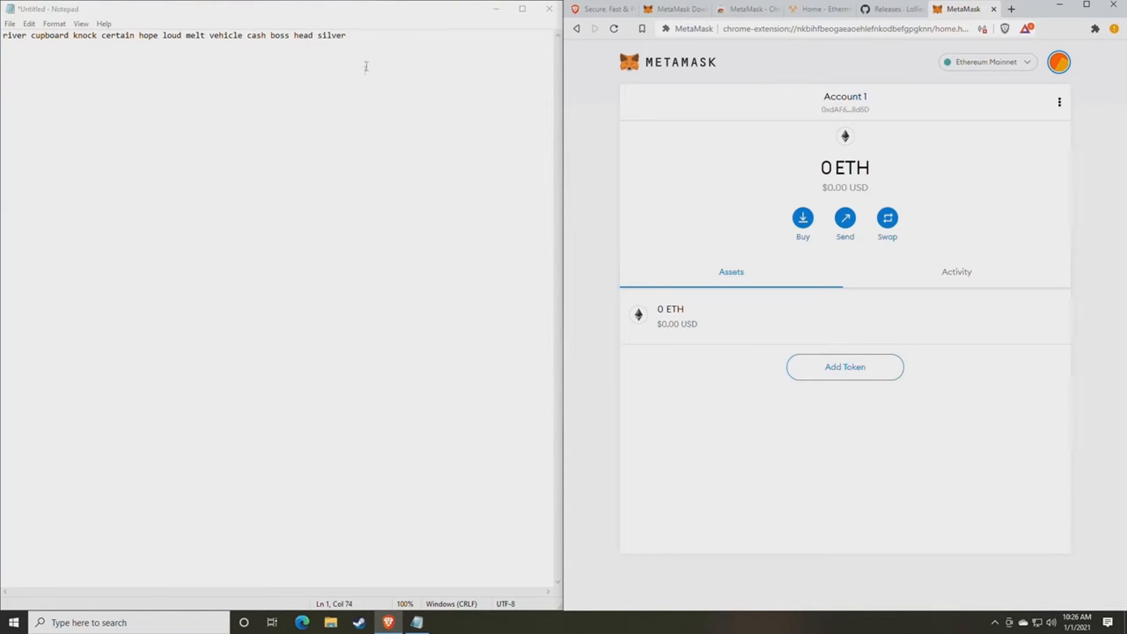
- Paste the wallet address into Notepad on a new line below the backup phrase
{"action": "left_click", "coordinate": [375, 46]}
{"action": "key", "text": "Return"}
{"action": "key", "text": "Return"}
{"action": "type", "text": "0xdAF673AFf4315BfabB8BD7Dc352c28432D7a8d5D"}
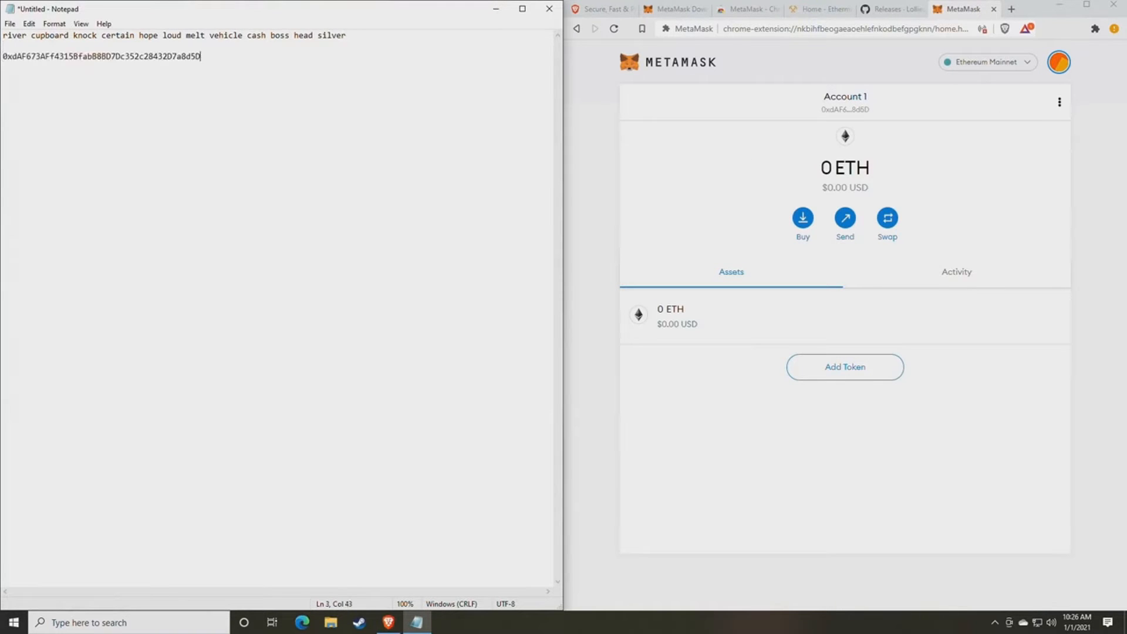
{"action": "left_click_drag", "start_coordinate": [348, 36], "coordinate": [1, 37]}
{"action": "left_click", "coordinate": [223, 59]}
{"action": "left_click_drag", "start_coordinate": [223, 59], "coordinate": [2, 57]}
{"action": "left_click", "coordinate": [109, 59]}
{"action": "double_click", "coordinate": [108, 59]}
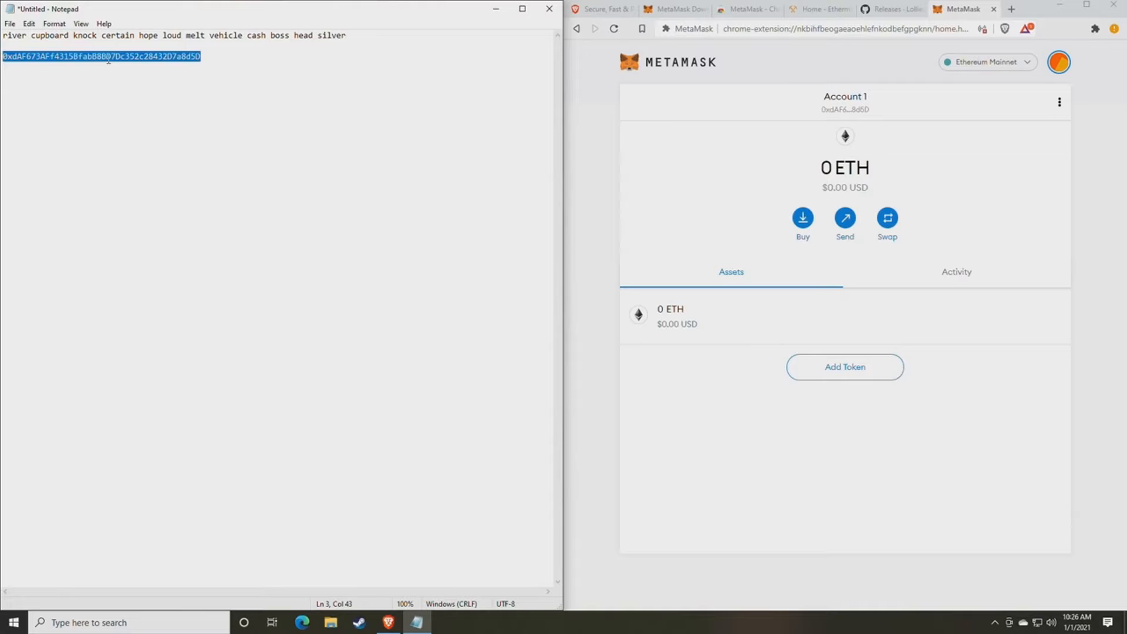
{"action": "left_click", "coordinate": [245, 110]}
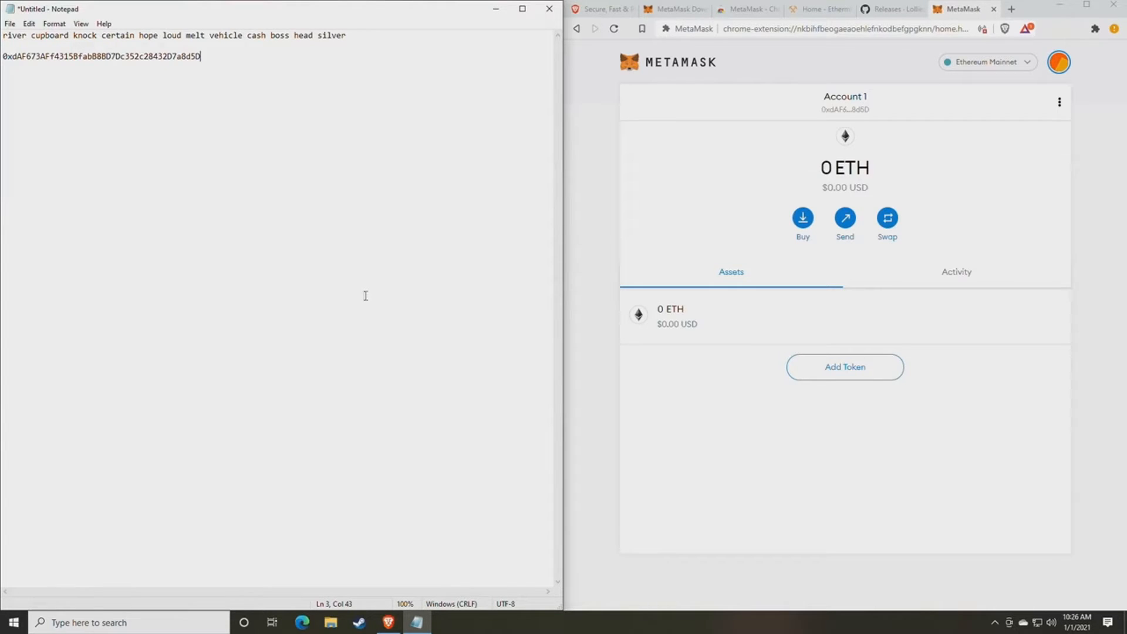
{"action": "left_click_drag", "start_coordinate": [201, 56], "coordinate": [11, 63]}
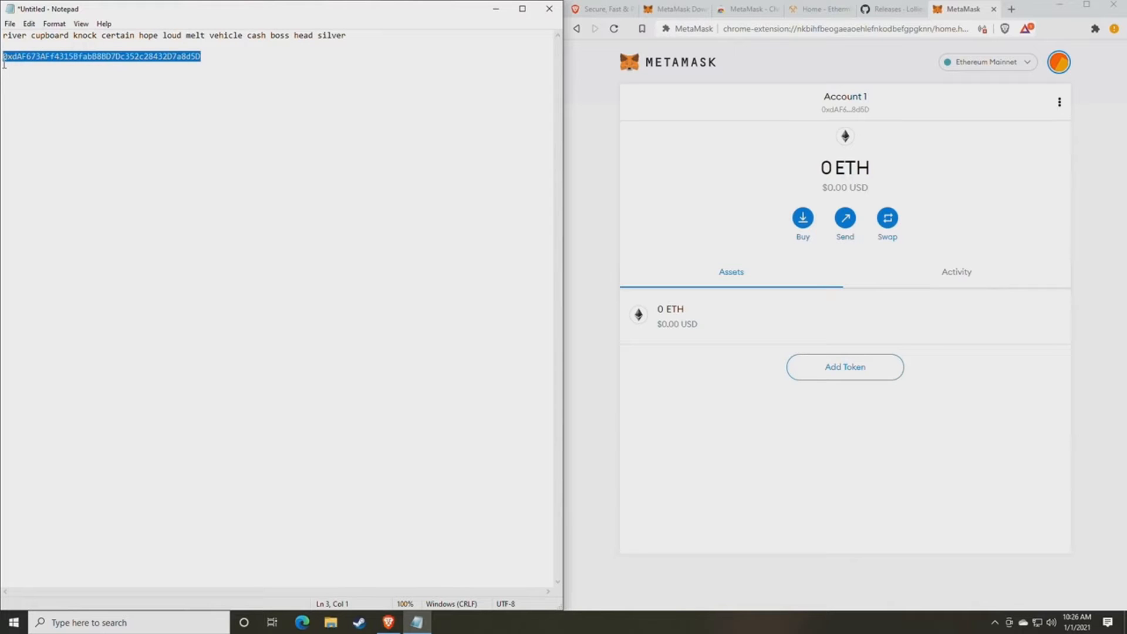
{"action": "left_click", "coordinate": [171, 108]}
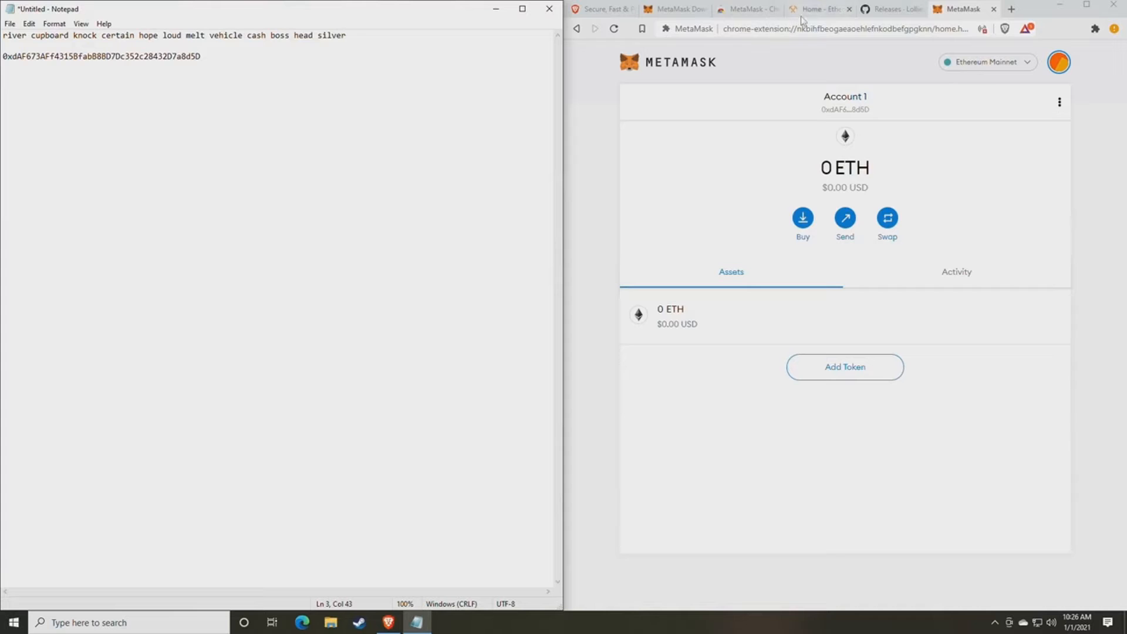
- Switch to the lolMiner releases page and scroll through the 1.17 notes to its Assets list
{"action": "left_click", "coordinate": [886, 13]}
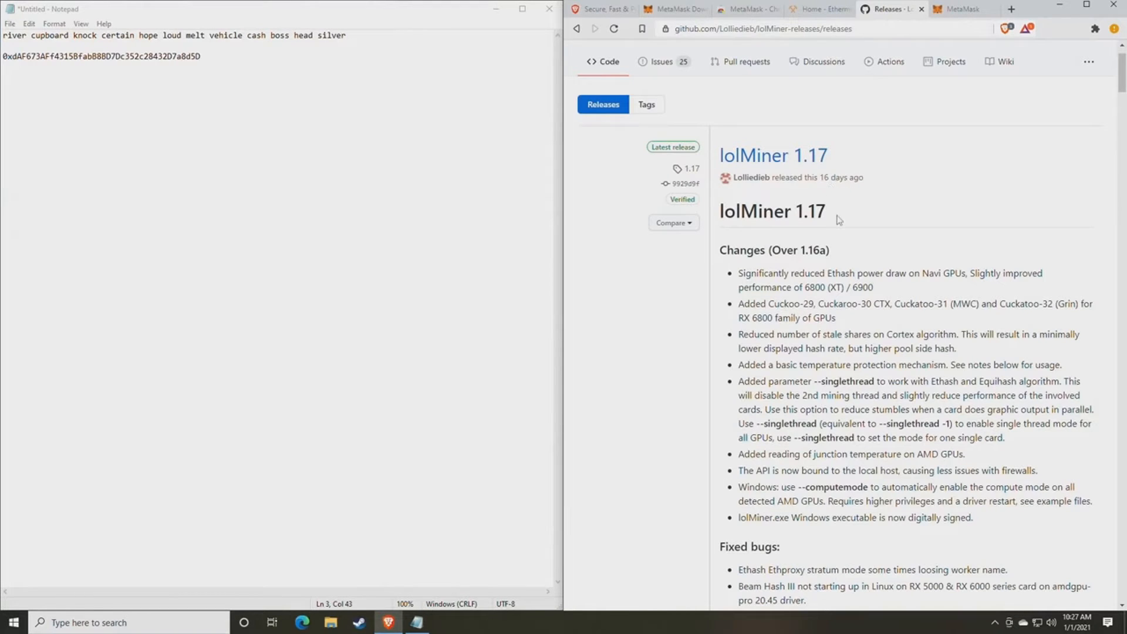
{"action": "scroll", "coordinate": [839, 220], "scroll_direction": "down", "scroll_amount": 1}
{"action": "scroll", "coordinate": [838, 219], "scroll_direction": "up", "scroll_amount": 2}
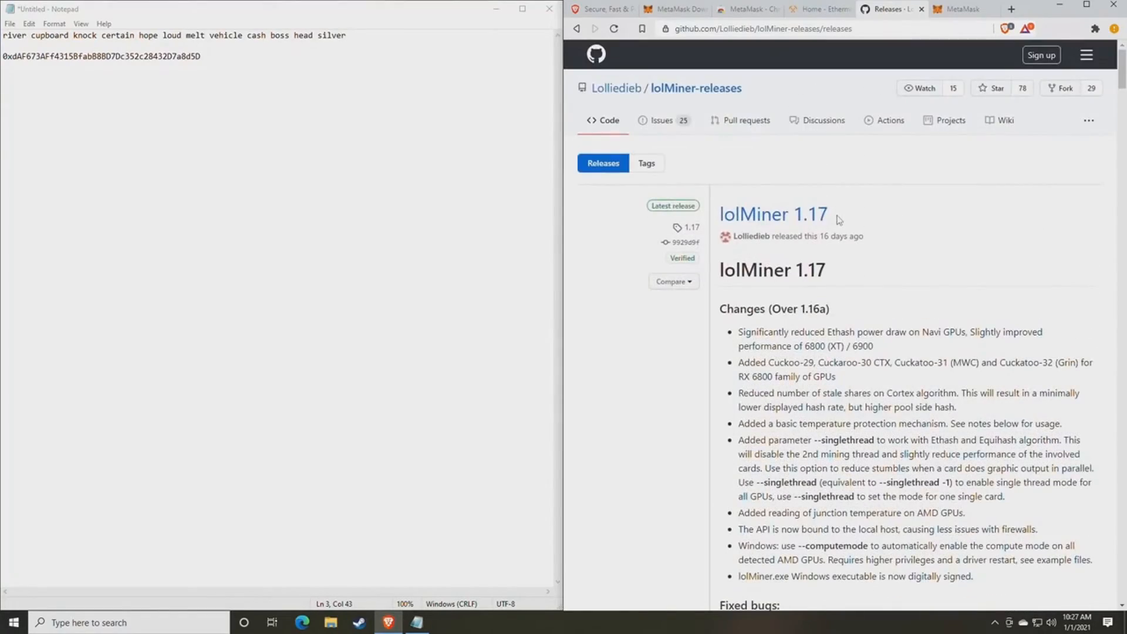
{"action": "scroll", "coordinate": [839, 220], "scroll_direction": "down", "scroll_amount": 10}
{"action": "scroll", "coordinate": [839, 219], "scroll_direction": "up", "scroll_amount": 6}
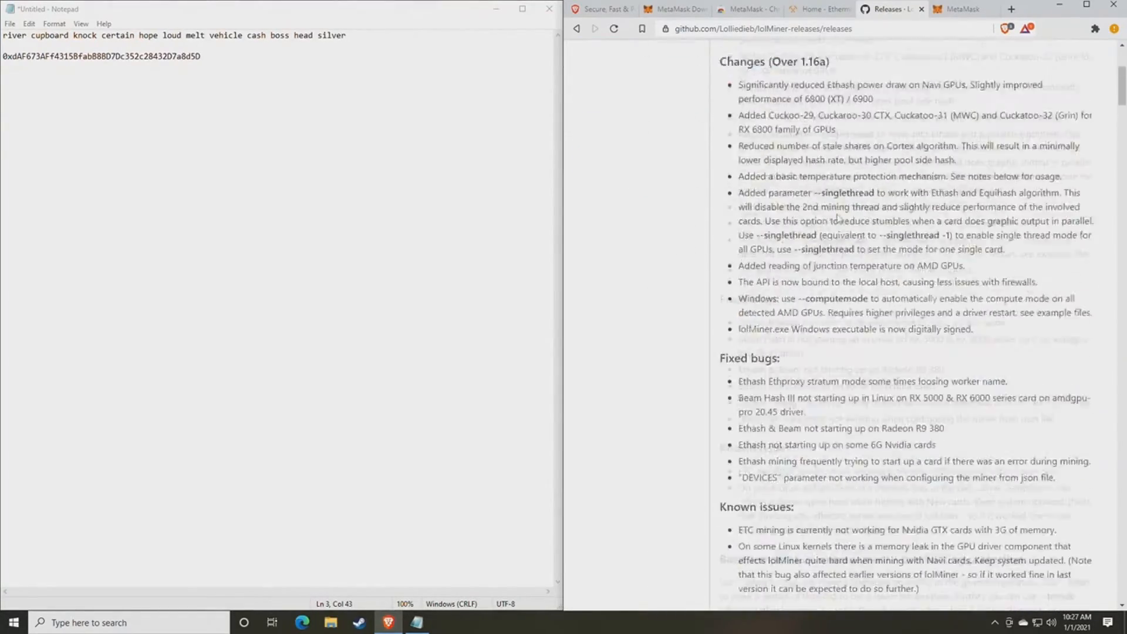
{"action": "scroll", "coordinate": [838, 220], "scroll_direction": "up", "scroll_amount": 4}
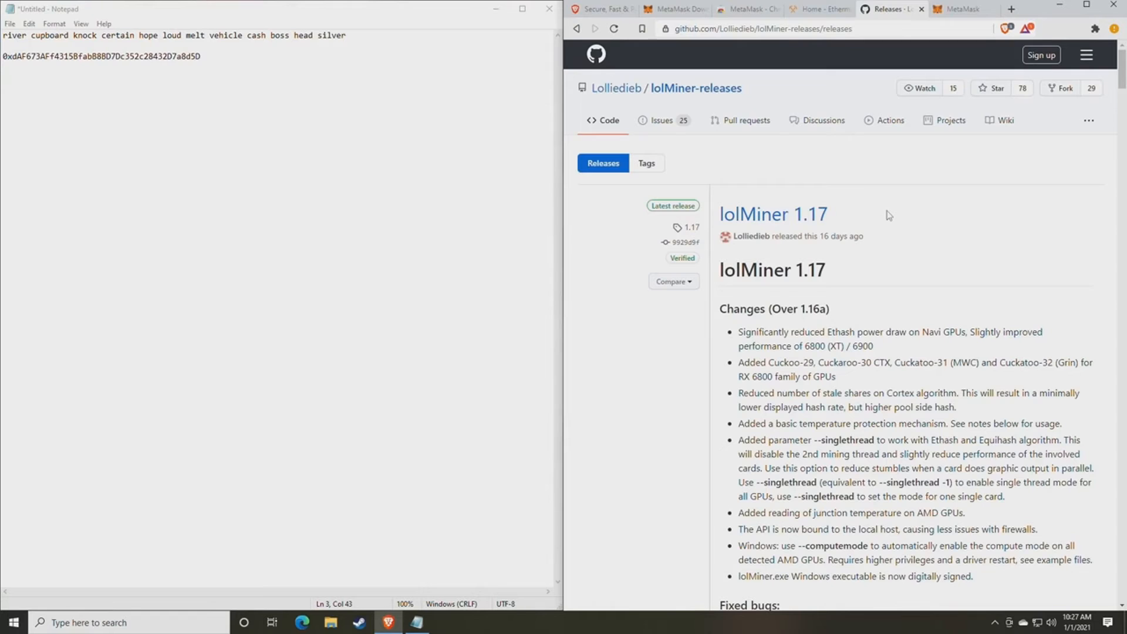
{"action": "scroll", "coordinate": [868, 299], "scroll_direction": "down", "scroll_amount": 8}
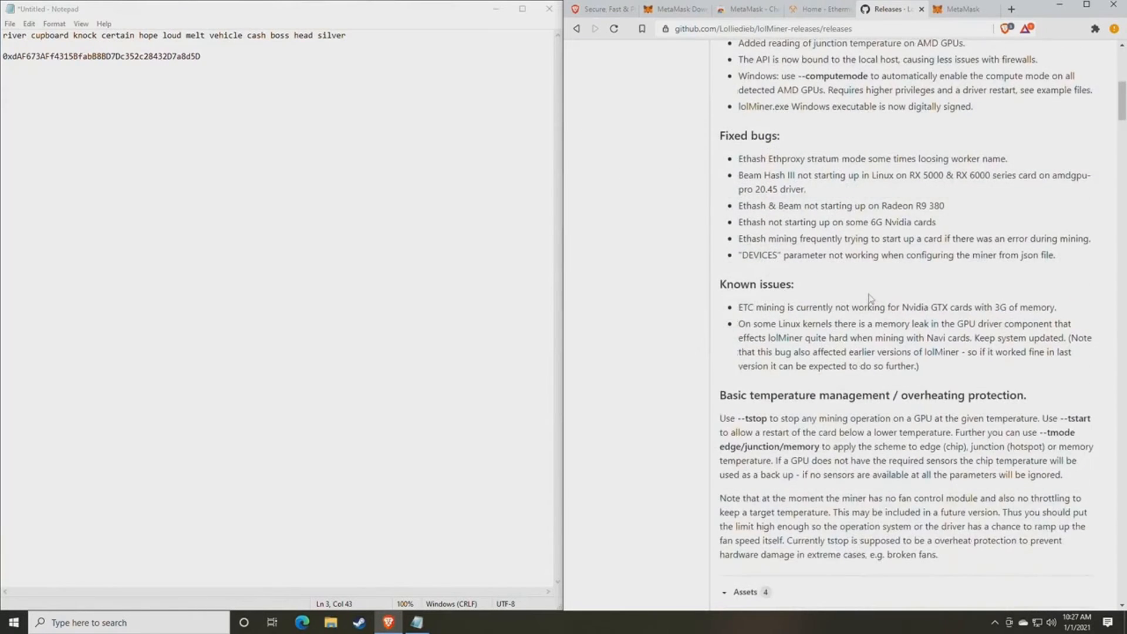
{"action": "scroll", "coordinate": [869, 299], "scroll_direction": "down", "scroll_amount": 4}
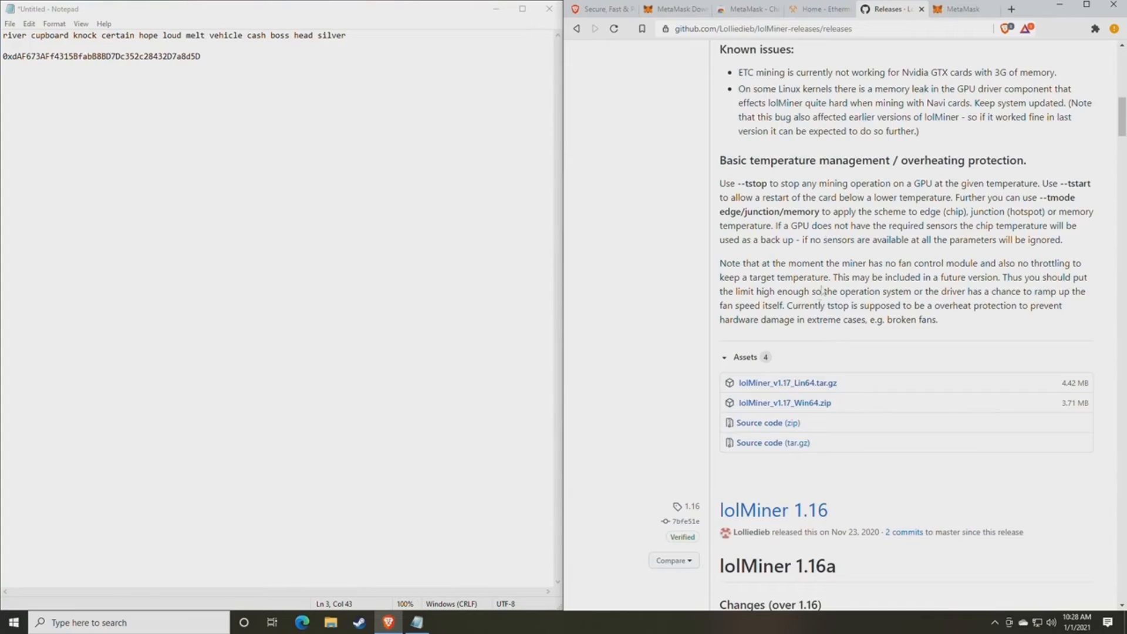
{"action": "scroll", "coordinate": [815, 315], "scroll_direction": "up", "scroll_amount": 10}
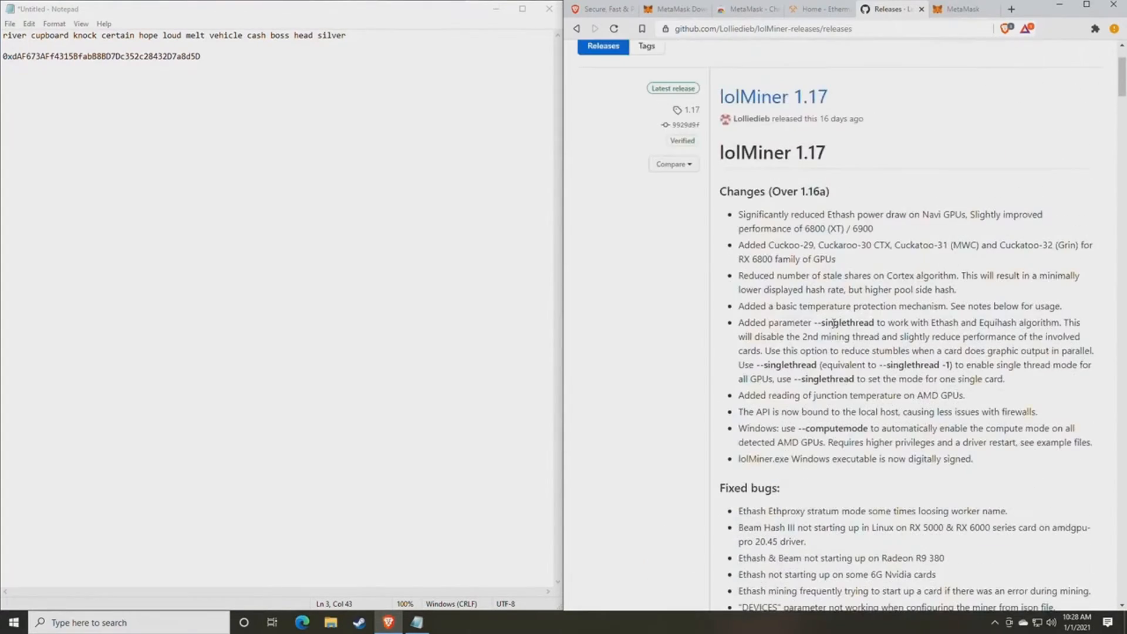
{"action": "scroll", "coordinate": [830, 320], "scroll_direction": "up", "scroll_amount": 2}
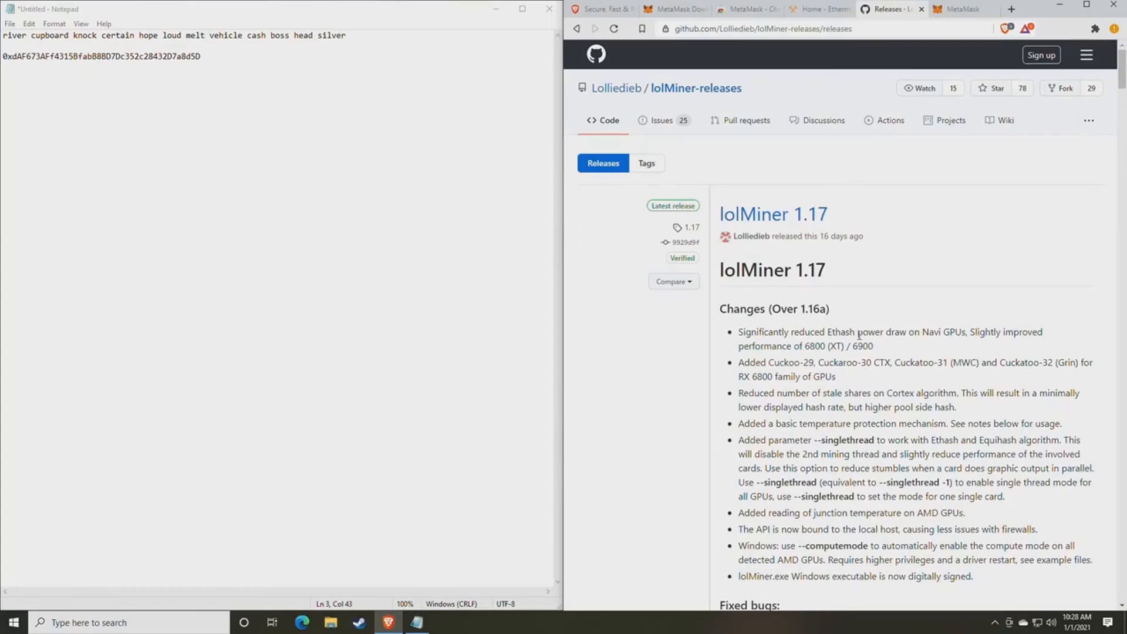
{"action": "scroll", "coordinate": [857, 333], "scroll_direction": "down", "scroll_amount": 9}
{"action": "scroll", "coordinate": [862, 333], "scroll_direction": "down", "scroll_amount": 3}
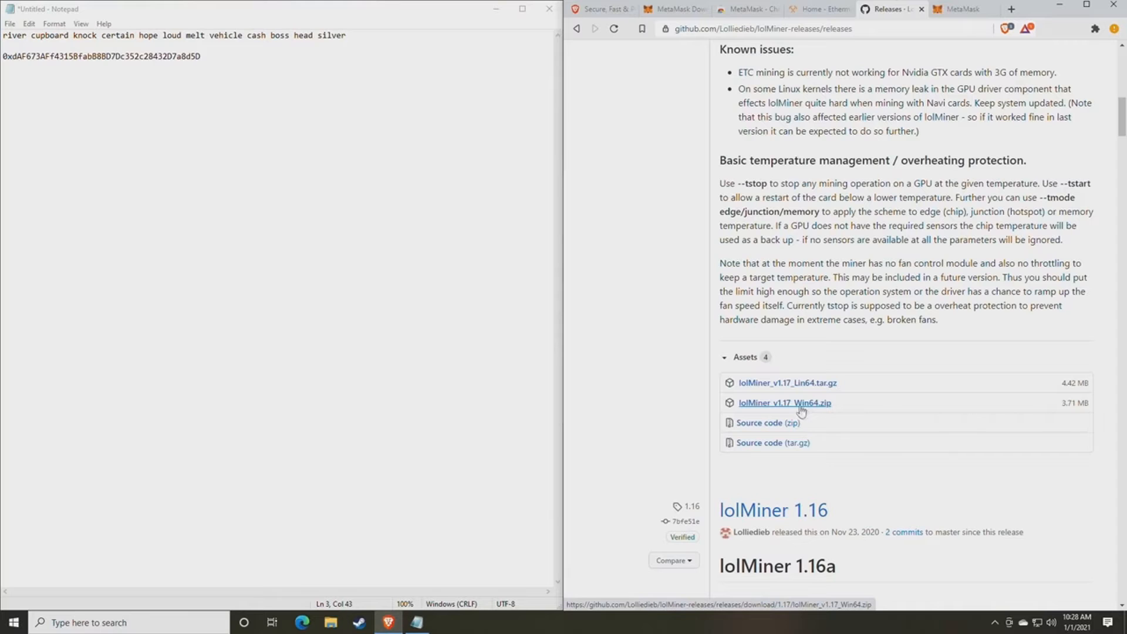
- Download lolMiner_v1.17_Win64.zip and show it in its folder
{"action": "left_click", "coordinate": [795, 405]}
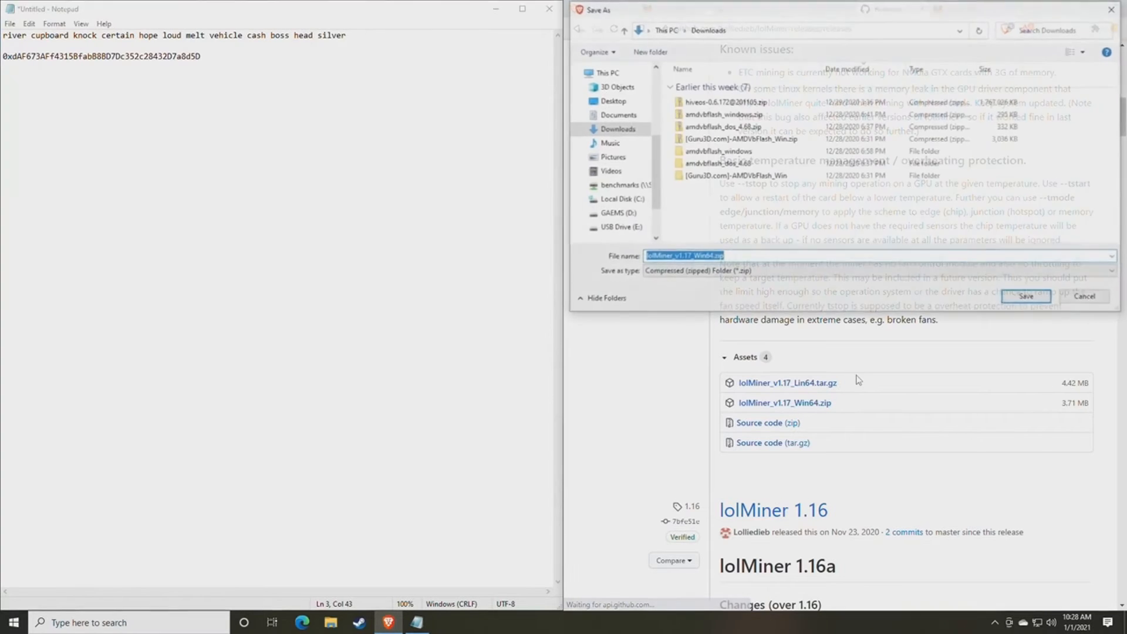
{"action": "key", "text": "Return"}
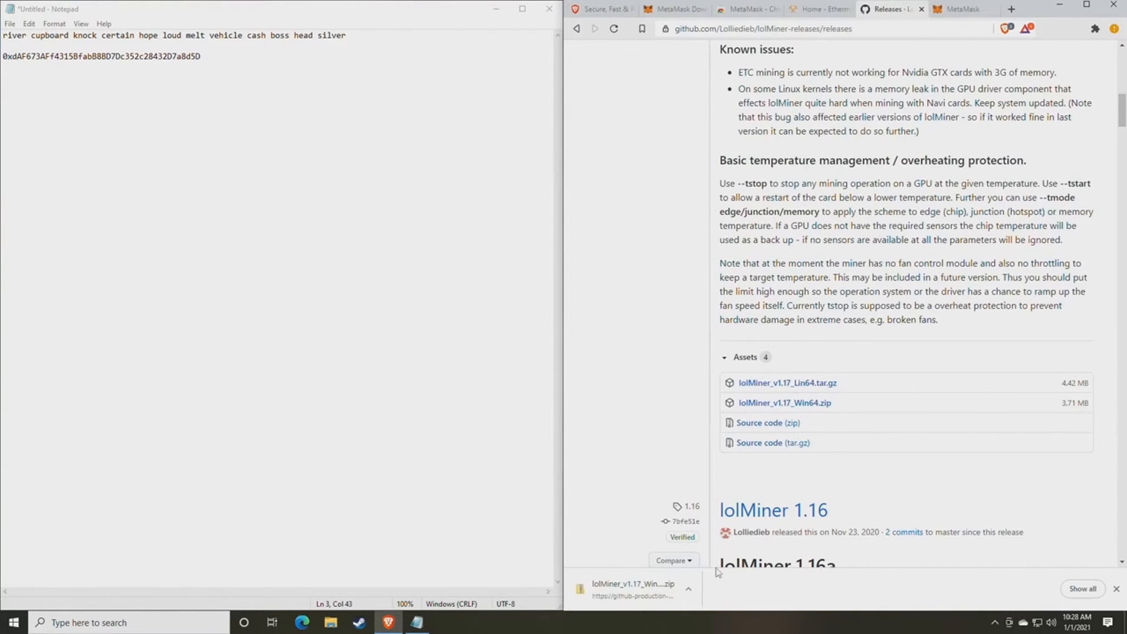
{"action": "left_click", "coordinate": [689, 590]}
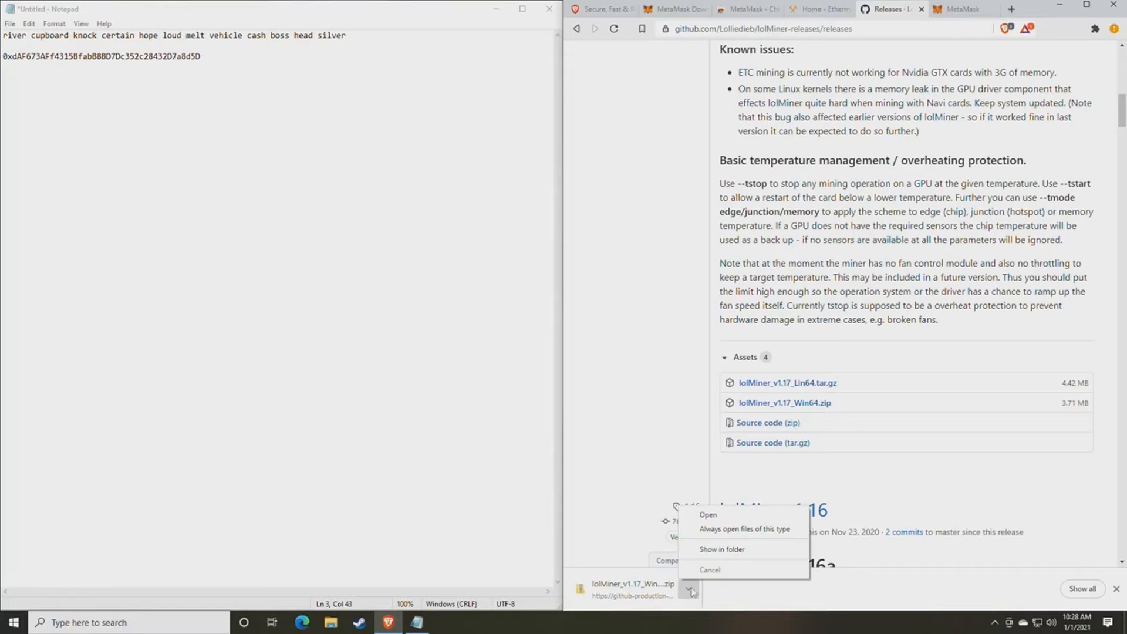
{"action": "left_click", "coordinate": [722, 550]}
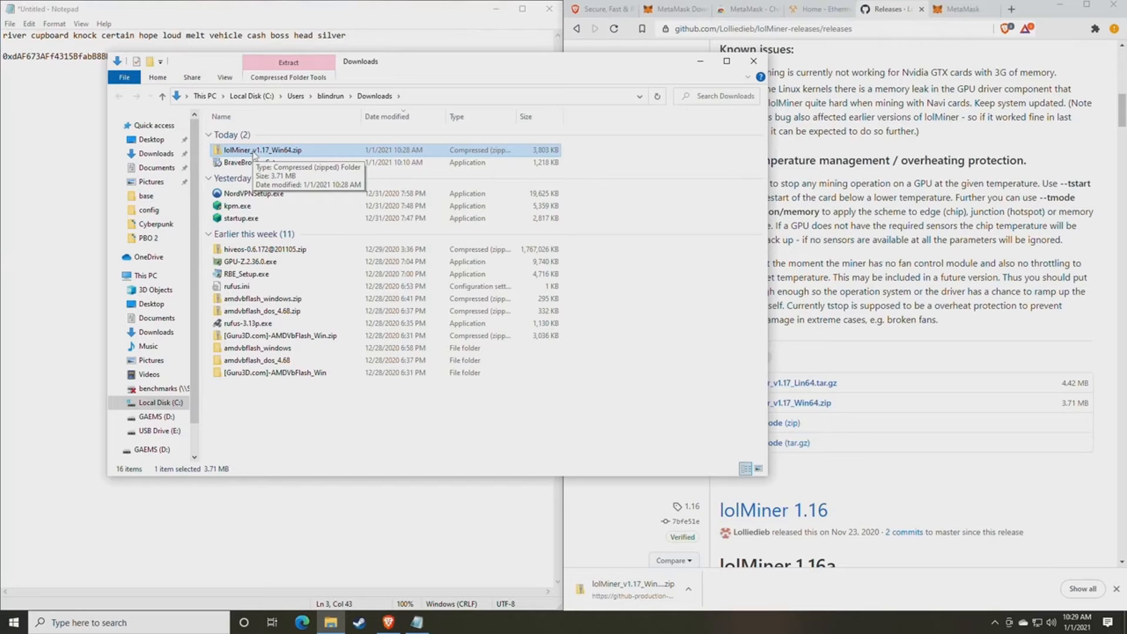
- Browse D:\Miners, return to Downloads, and bring up the actions for the lolMiner zip
{"action": "left_click", "coordinate": [156, 416]}
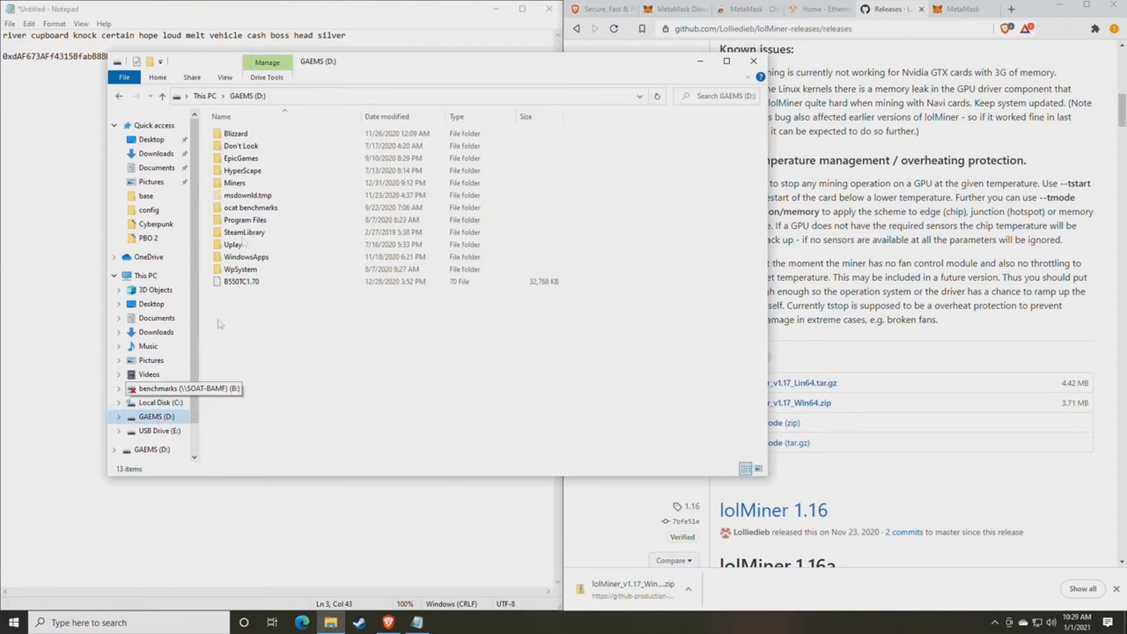
{"action": "double_click", "coordinate": [238, 184]}
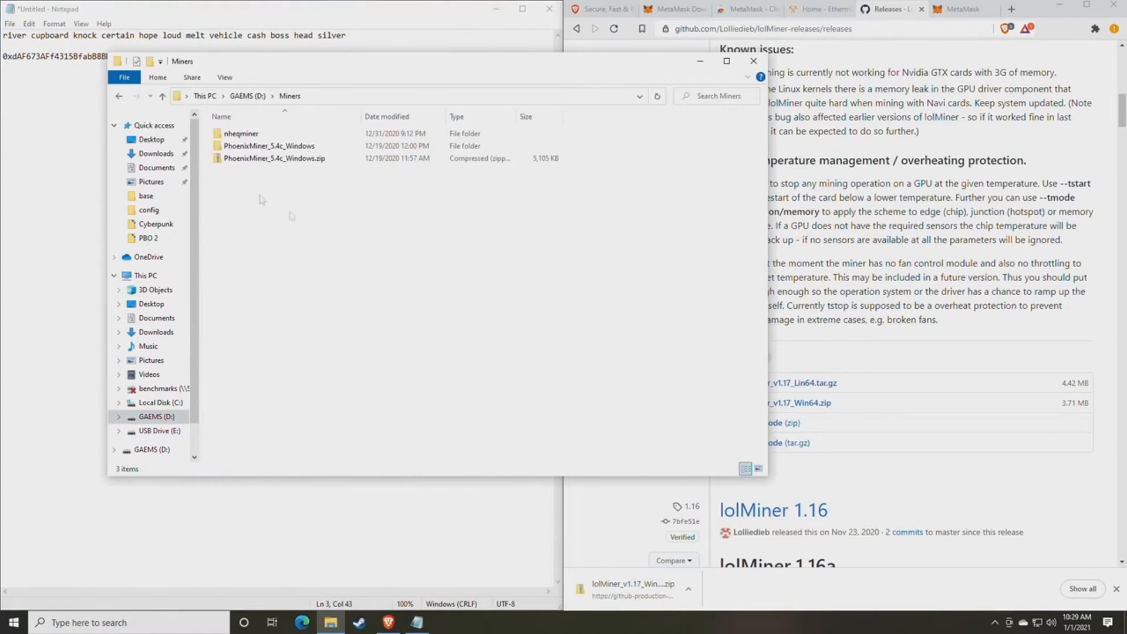
{"action": "left_click", "coordinate": [121, 98]}
{"action": "left_click", "coordinate": [121, 98]}
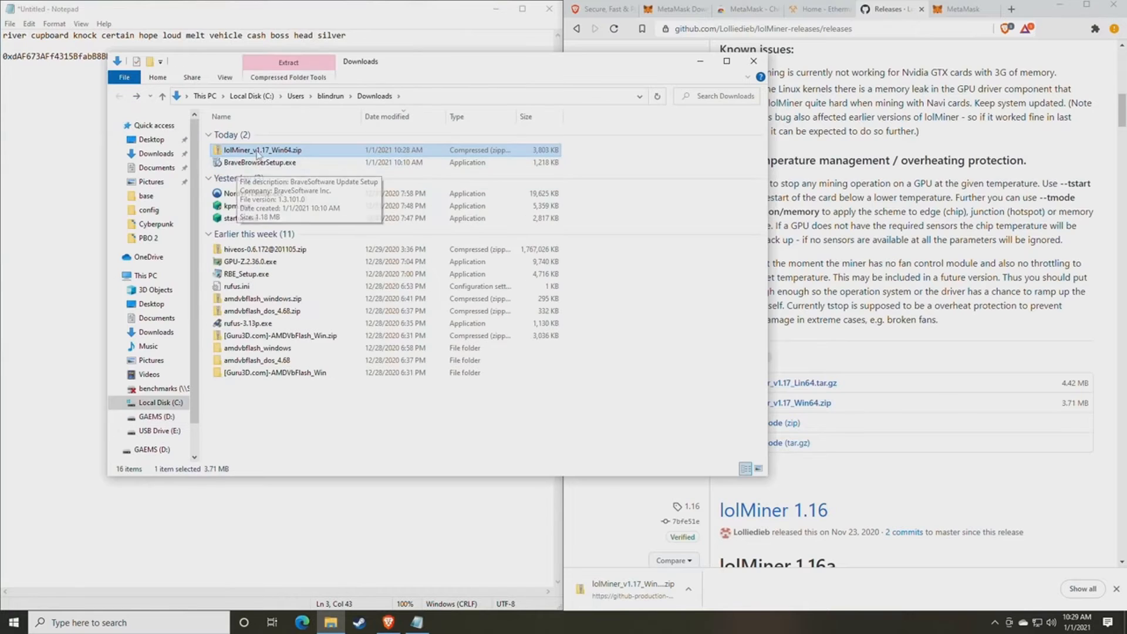
{"action": "right_click", "coordinate": [253, 152]}
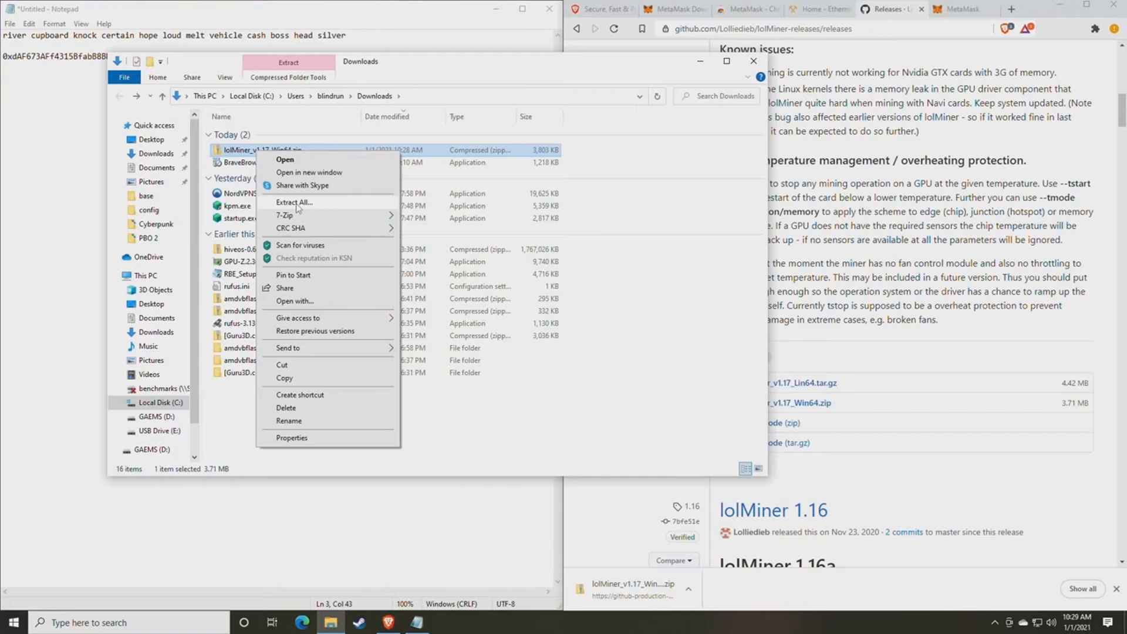
{"action": "mouse_move", "coordinate": [288, 219]}
- Extract lolMiner_v1.17_Win64.zip to the suggested folder and open its 1.17 subfolder
{"action": "left_click", "coordinate": [312, 205]}
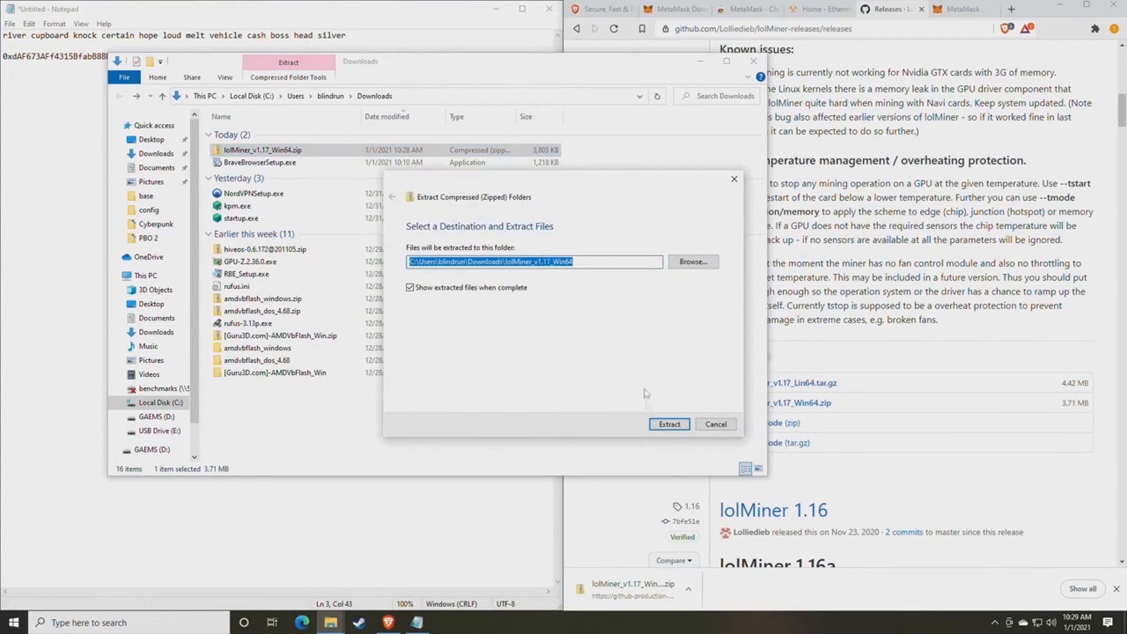
{"action": "left_click", "coordinate": [669, 425]}
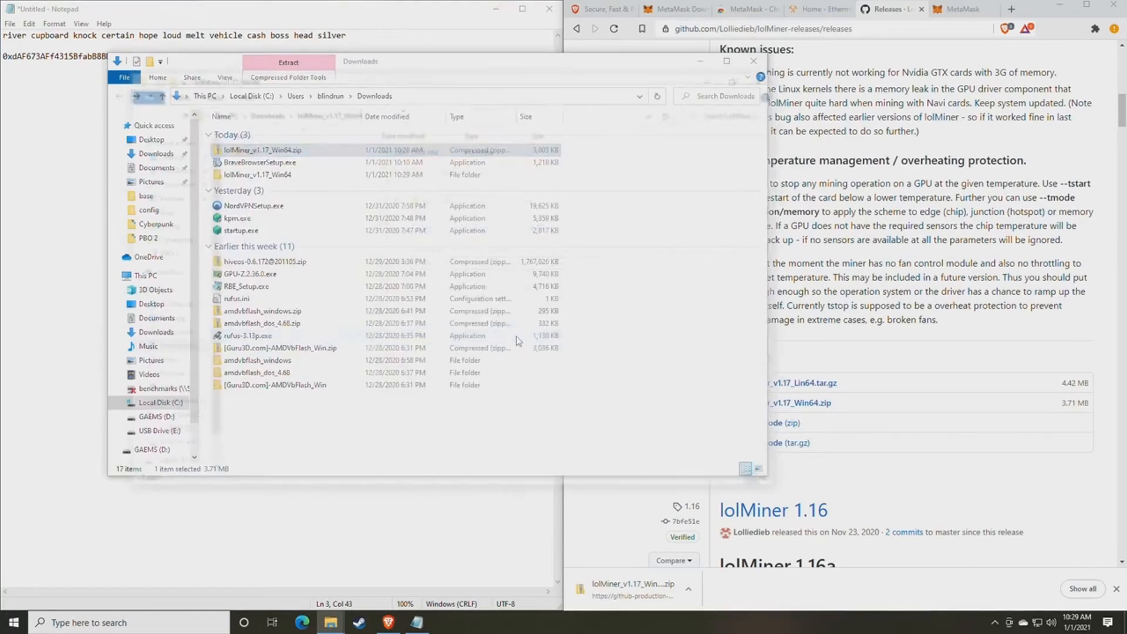
{"action": "left_click_drag", "start_coordinate": [356, 85], "coordinate": [496, 95]}
{"action": "double_click", "coordinate": [390, 160]}
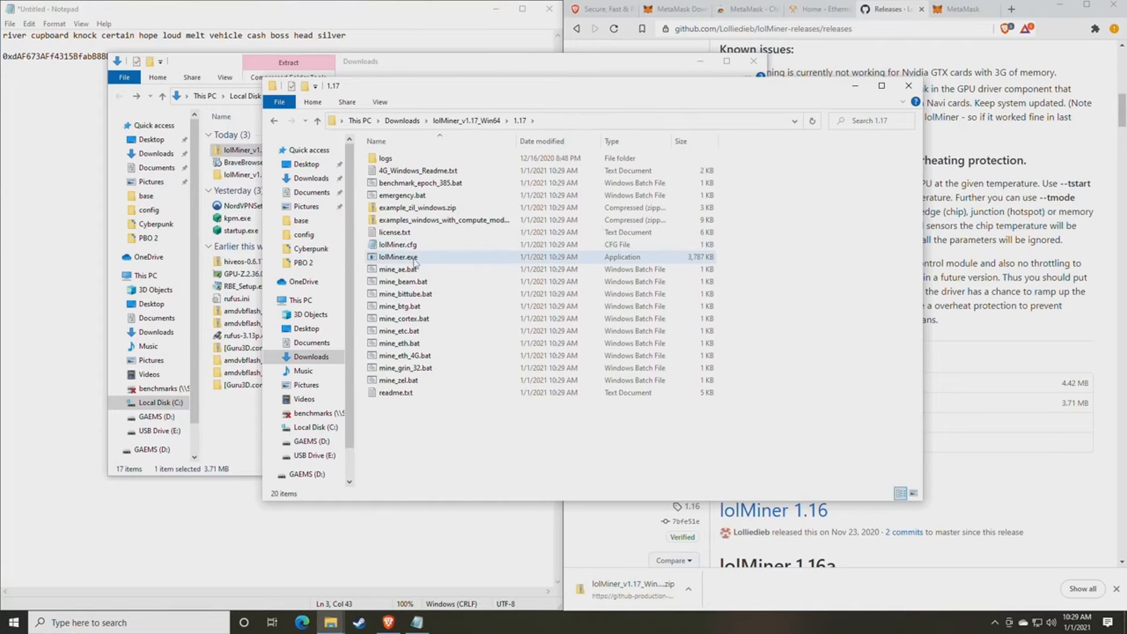
{"action": "left_click", "coordinate": [129, 622]}
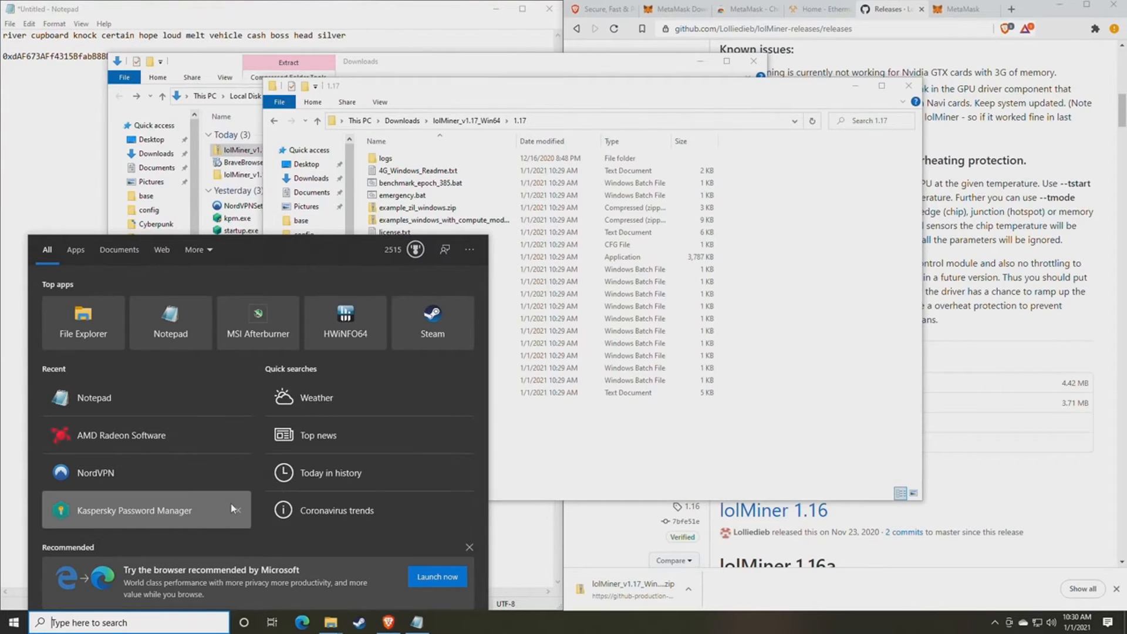
- Find File Explorer Options via search and toggle 'Hide extensions for known file types' in View settings
{"action": "type", "text": "file"}
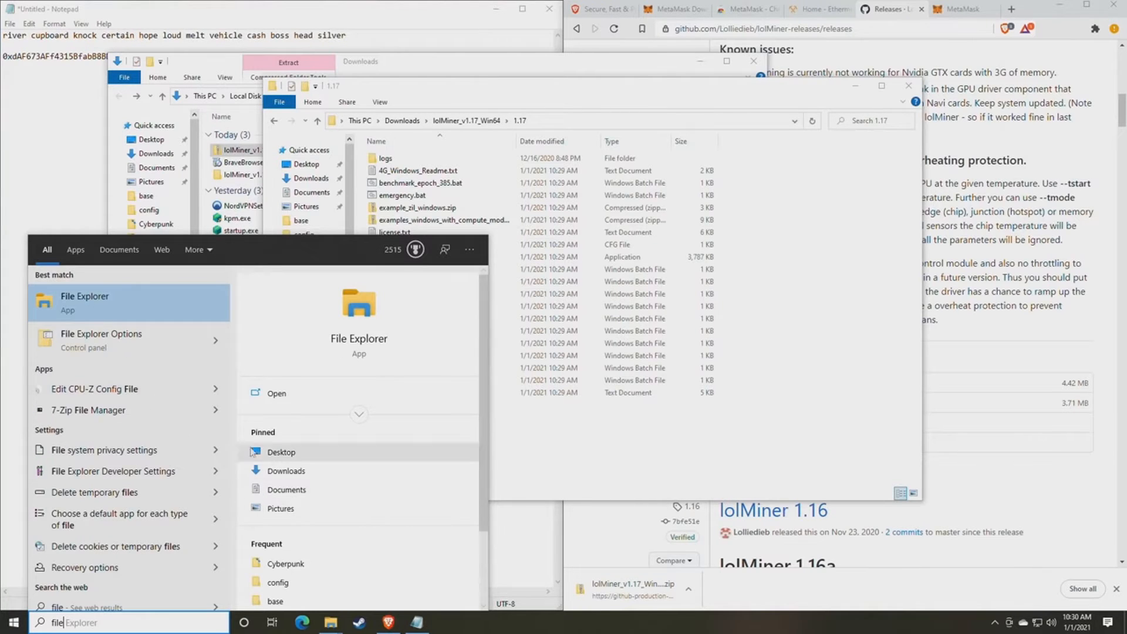
{"action": "left_click", "coordinate": [139, 347]}
{"action": "left_click_drag", "start_coordinate": [203, 117], "coordinate": [540, 116]}
{"action": "left_click", "coordinate": [492, 133]}
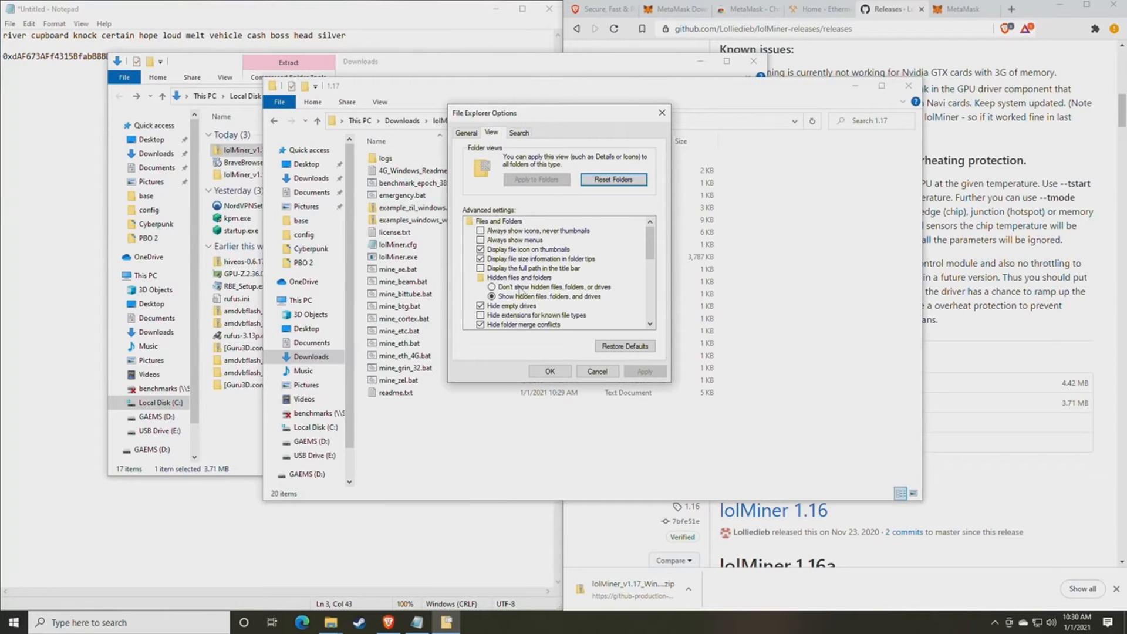
{"action": "scroll", "coordinate": [509, 291], "scroll_direction": "down", "scroll_amount": 1}
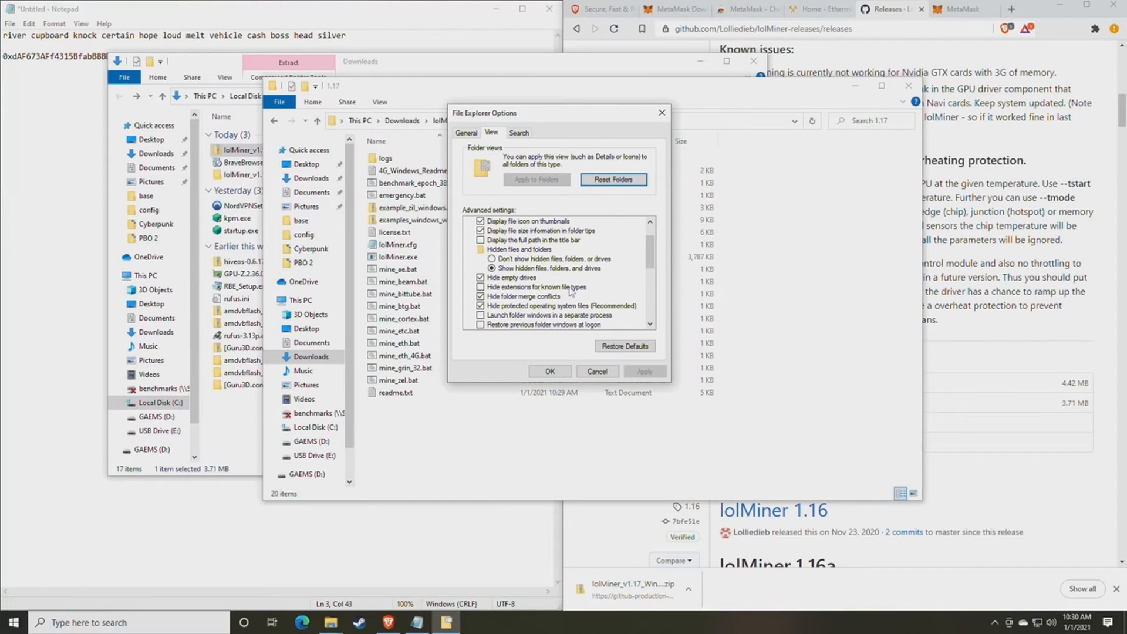
{"action": "left_click", "coordinate": [487, 288]}
{"action": "left_click", "coordinate": [644, 371]}
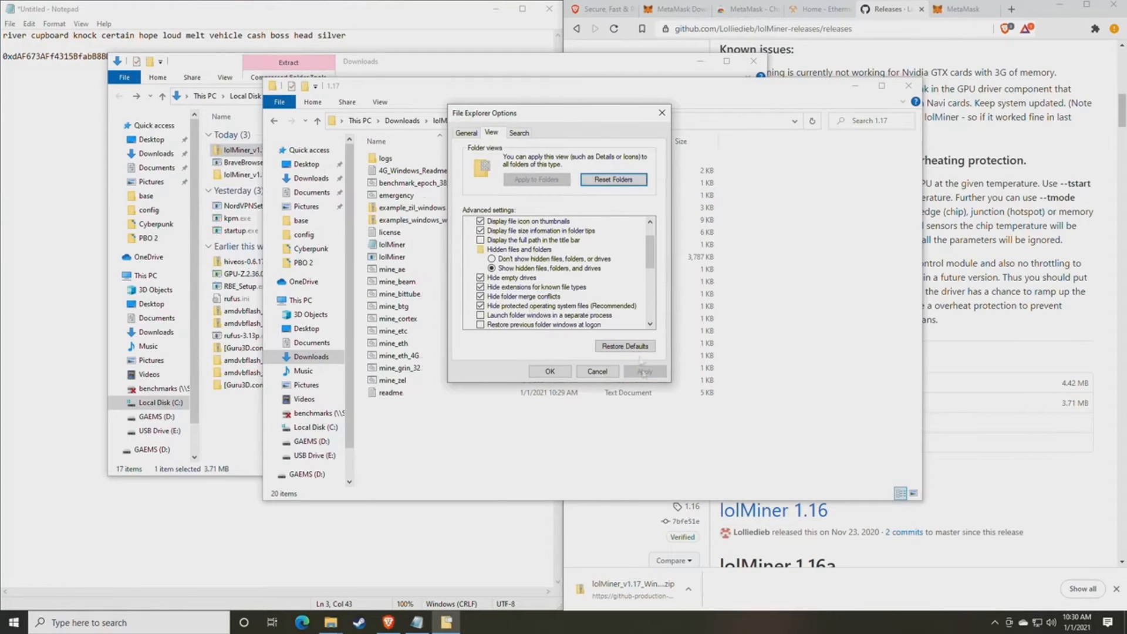
- Turn file name extensions back on, apply, and close File Explorer Options
{"action": "left_click_drag", "start_coordinate": [548, 117], "coordinate": [764, 125]}
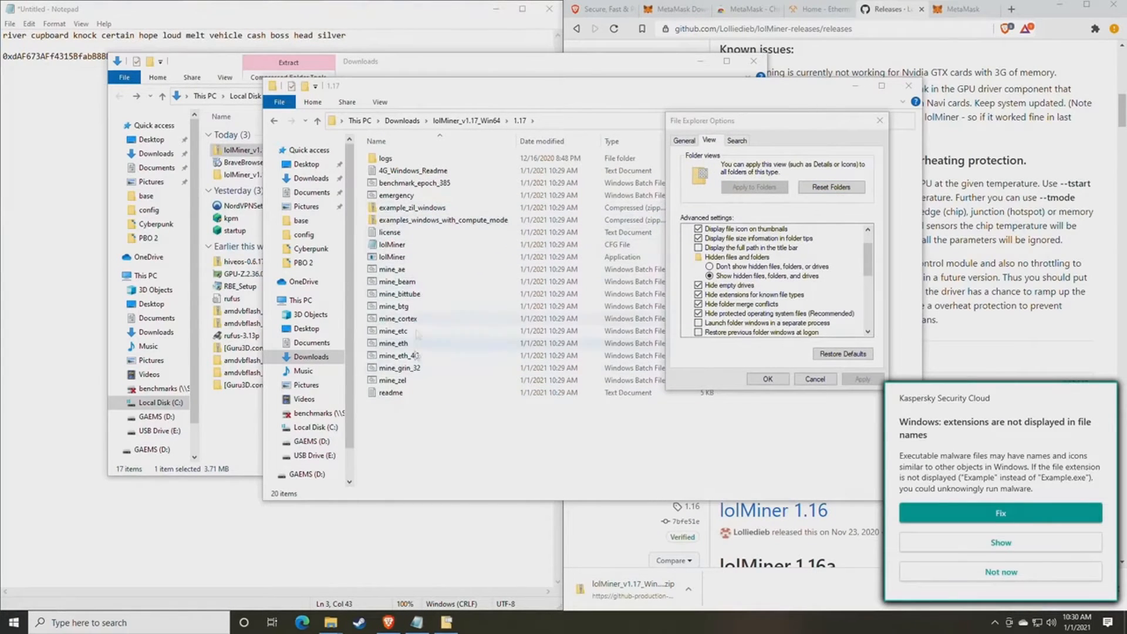
{"action": "left_click", "coordinate": [1005, 578]}
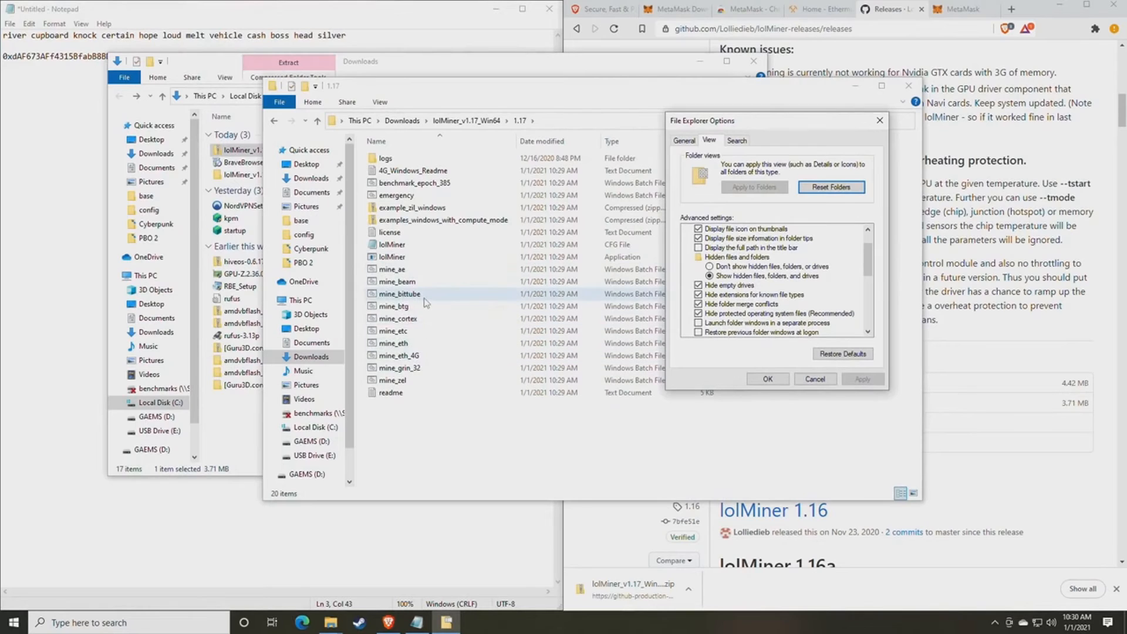
{"action": "left_click", "coordinate": [701, 295]}
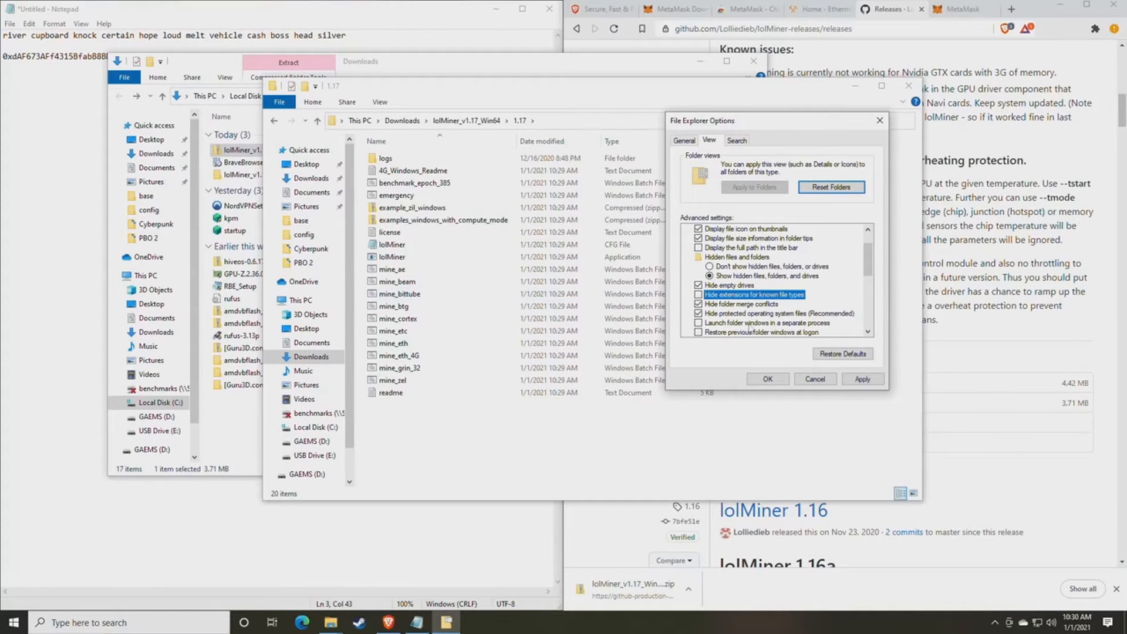
{"action": "left_click", "coordinate": [863, 379]}
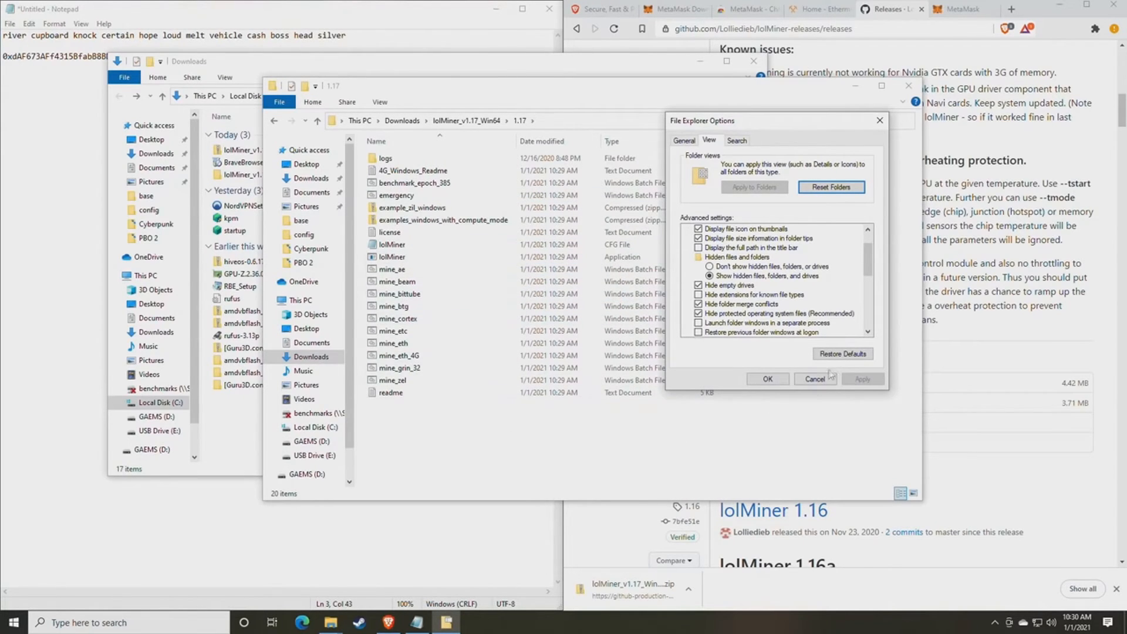
{"action": "left_click", "coordinate": [769, 378]}
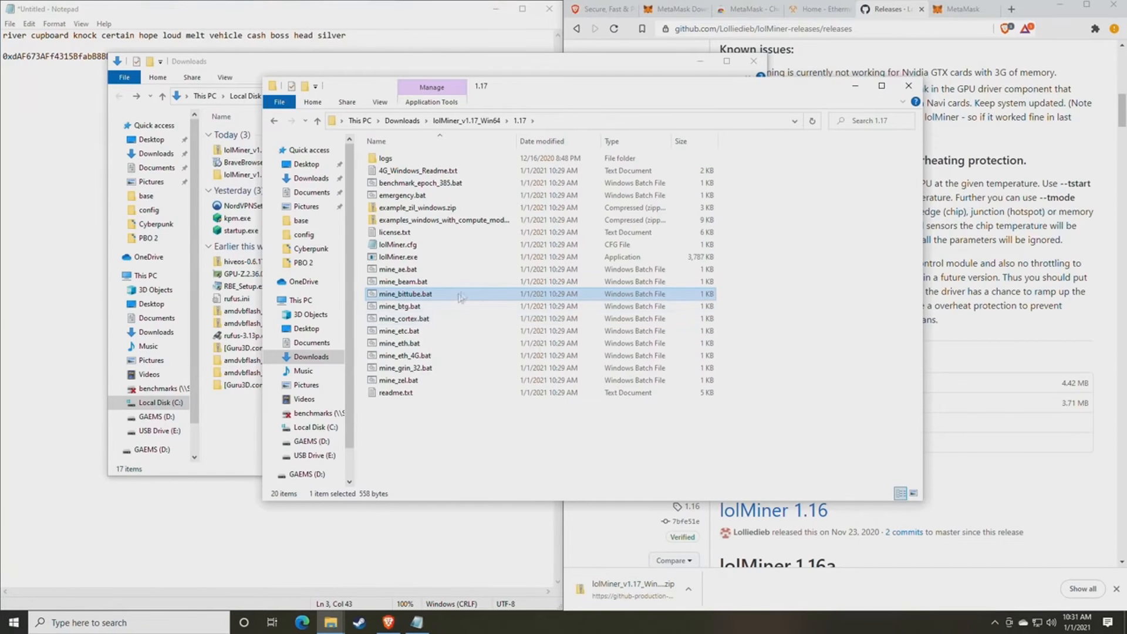
{"action": "left_click_drag", "start_coordinate": [552, 99], "coordinate": [559, 128]}
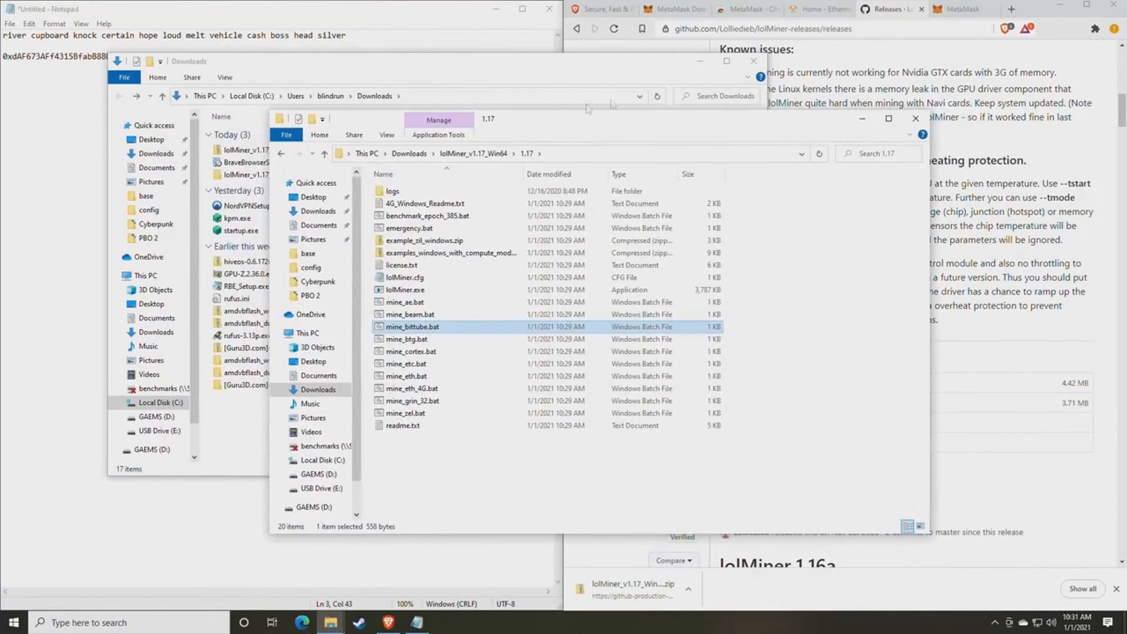
- Go from the Ethermine home page menu to the Start Mining how-to-connect page
{"action": "left_click", "coordinate": [820, 10]}
{"action": "left_click", "coordinate": [388, 19]}
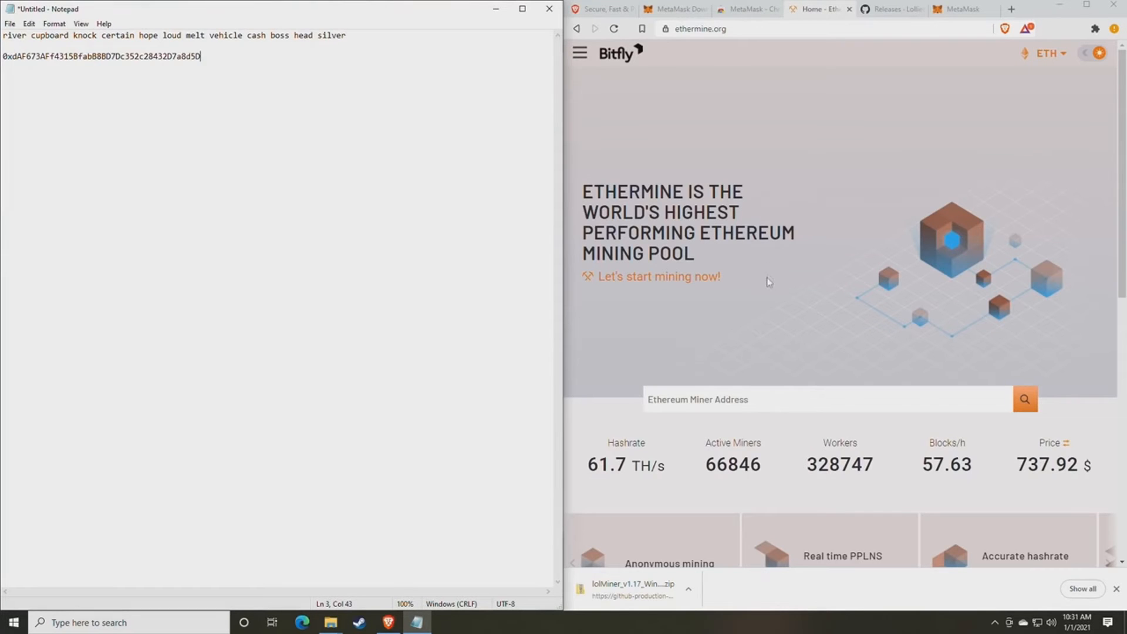
{"action": "scroll", "coordinate": [771, 270], "scroll_direction": "down", "scroll_amount": 1}
{"action": "scroll", "coordinate": [773, 263], "scroll_direction": "up", "scroll_amount": 1}
{"action": "left_click", "coordinate": [580, 52]}
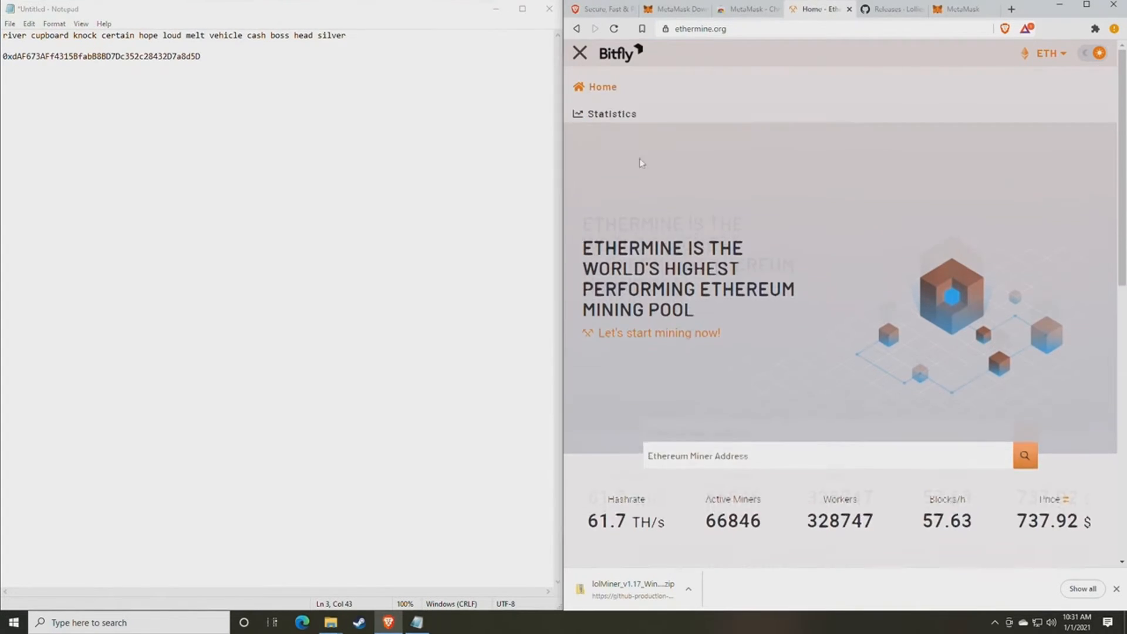
{"action": "left_click", "coordinate": [582, 54]}
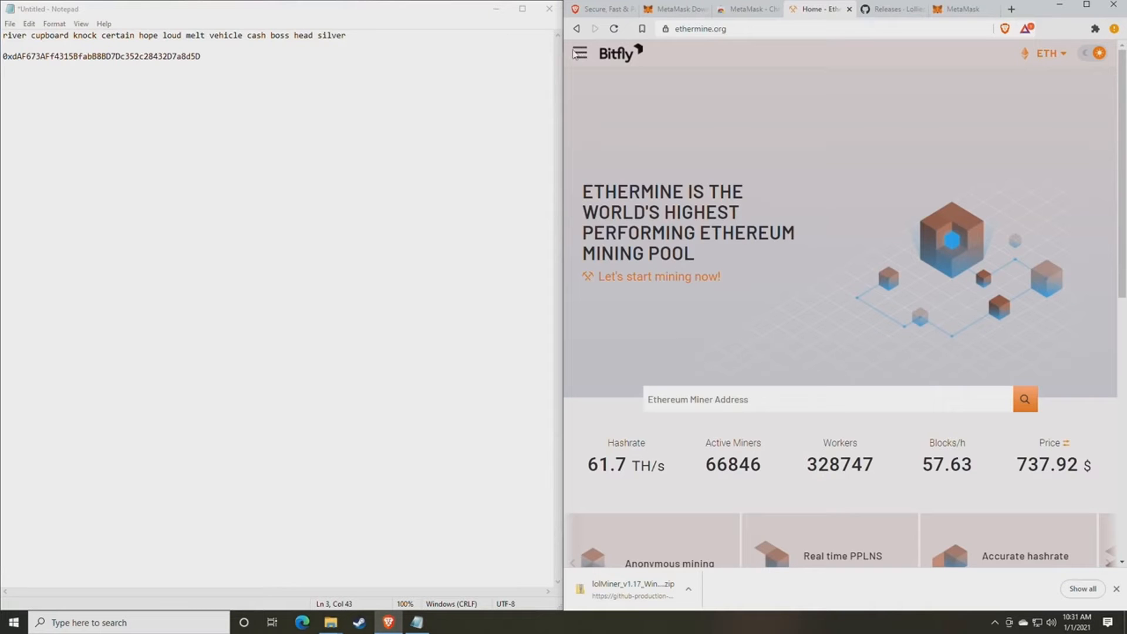
{"action": "left_click", "coordinate": [581, 55]}
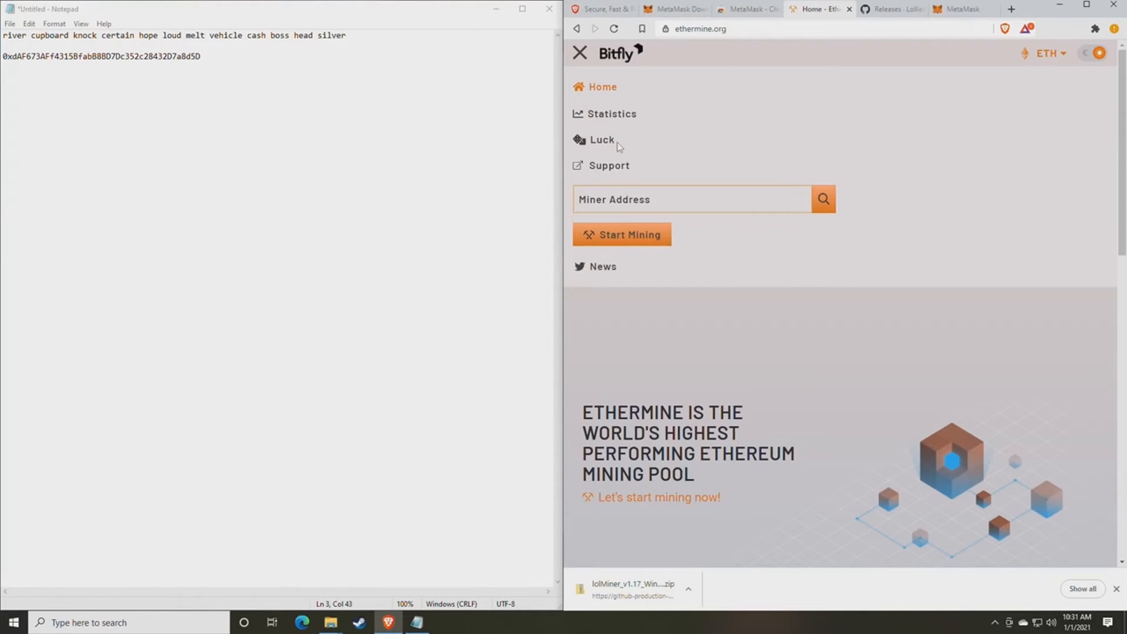
{"action": "left_click", "coordinate": [580, 54]}
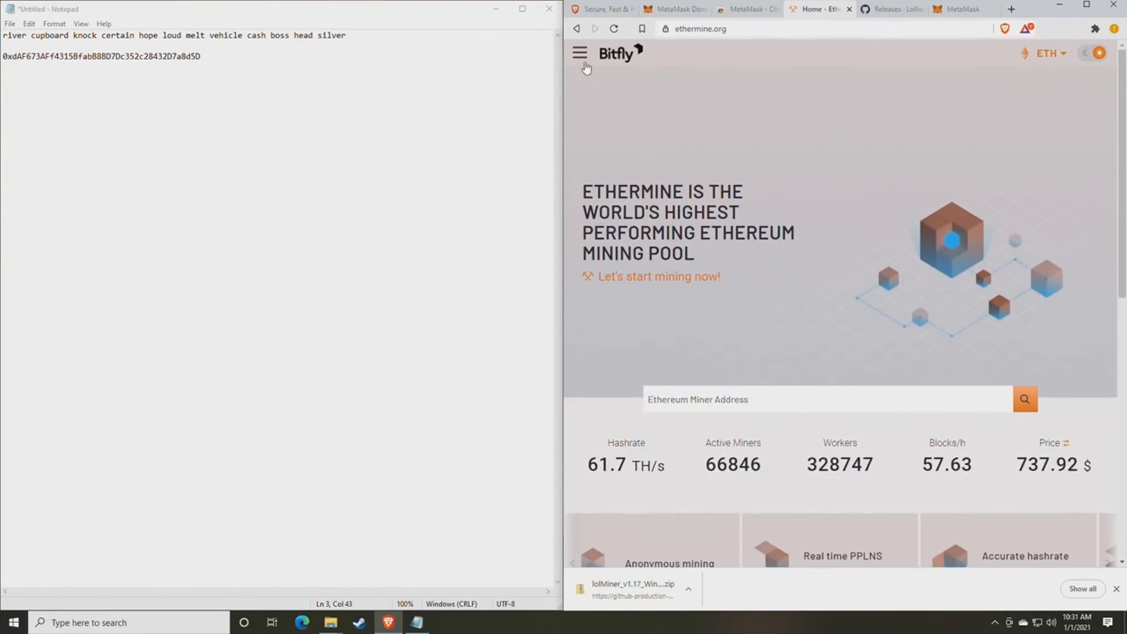
{"action": "left_click", "coordinate": [580, 55]}
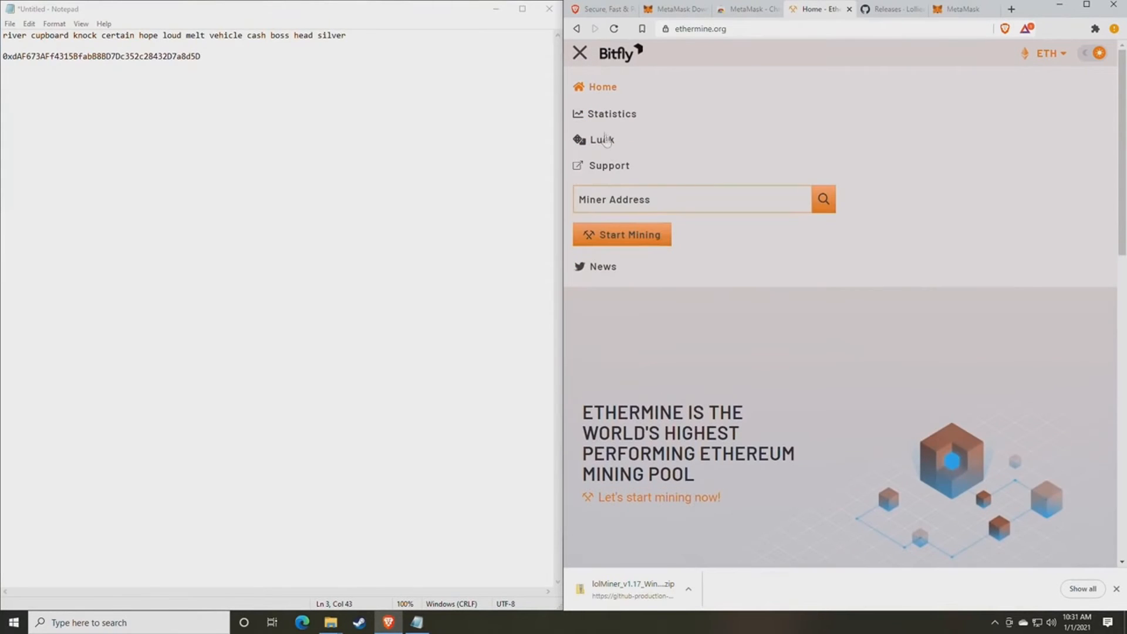
{"action": "left_click", "coordinate": [622, 236]}
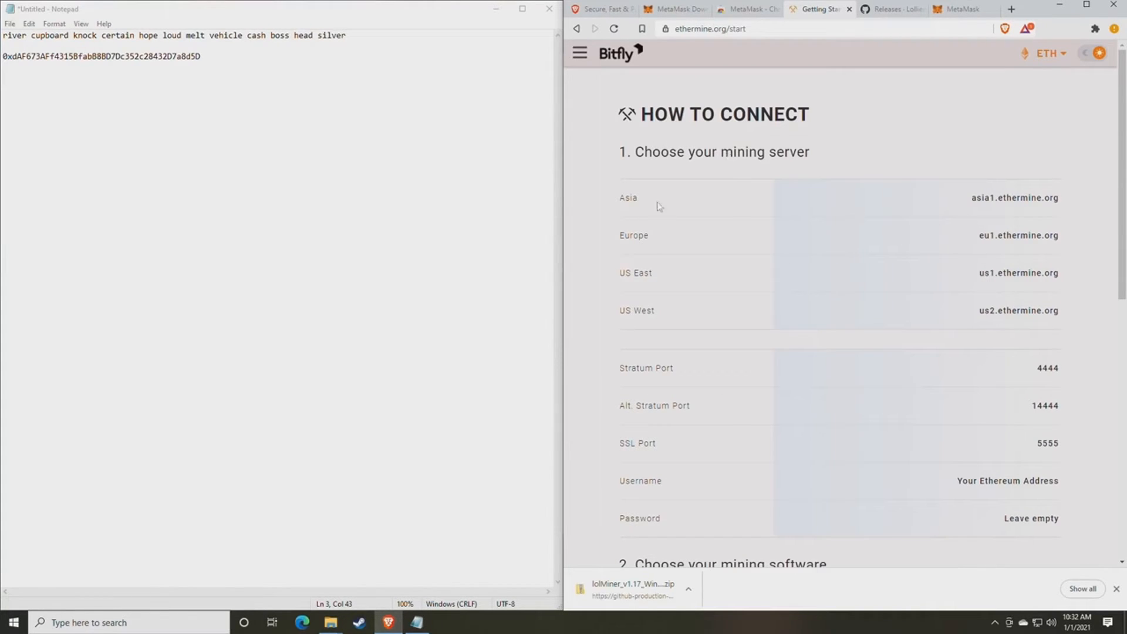
{"action": "left_click_drag", "start_coordinate": [614, 201], "coordinate": [682, 237]}
{"action": "left_click_drag", "start_coordinate": [630, 280], "coordinate": [710, 285]}
{"action": "left_click_drag", "start_coordinate": [632, 316], "coordinate": [678, 318]}
{"action": "left_click", "coordinate": [691, 318]}
{"action": "scroll", "coordinate": [732, 296], "scroll_direction": "down", "scroll_amount": 1}
{"action": "scroll", "coordinate": [734, 298], "scroll_direction": "down", "scroll_amount": 2}
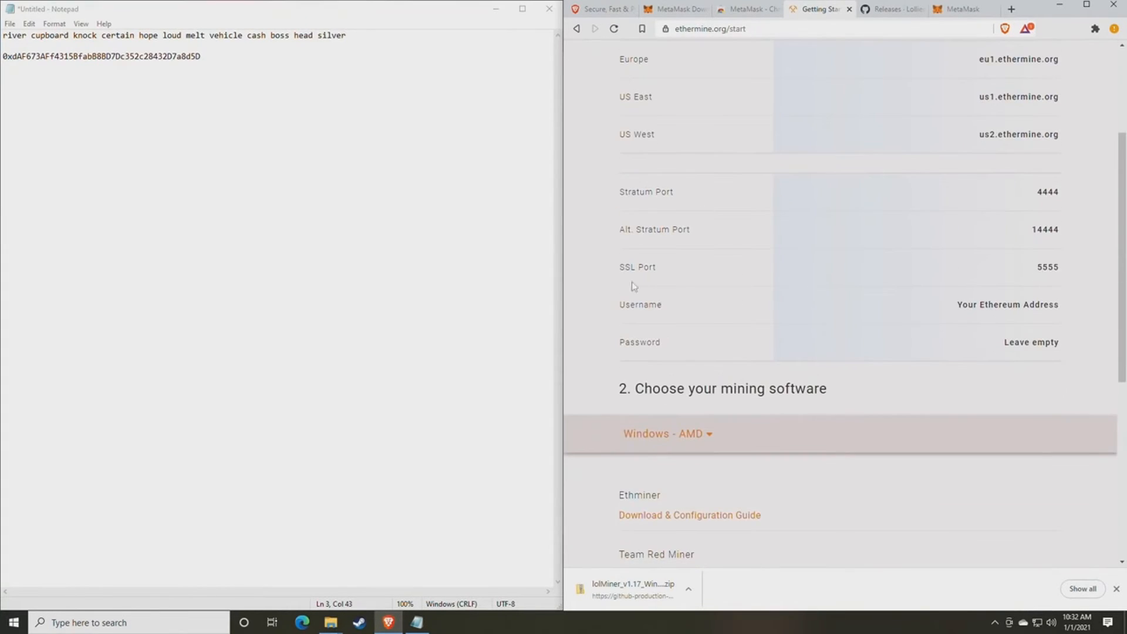
{"action": "left_click_drag", "start_coordinate": [1066, 264], "coordinate": [1062, 236]}
{"action": "left_click", "coordinate": [1015, 271]}
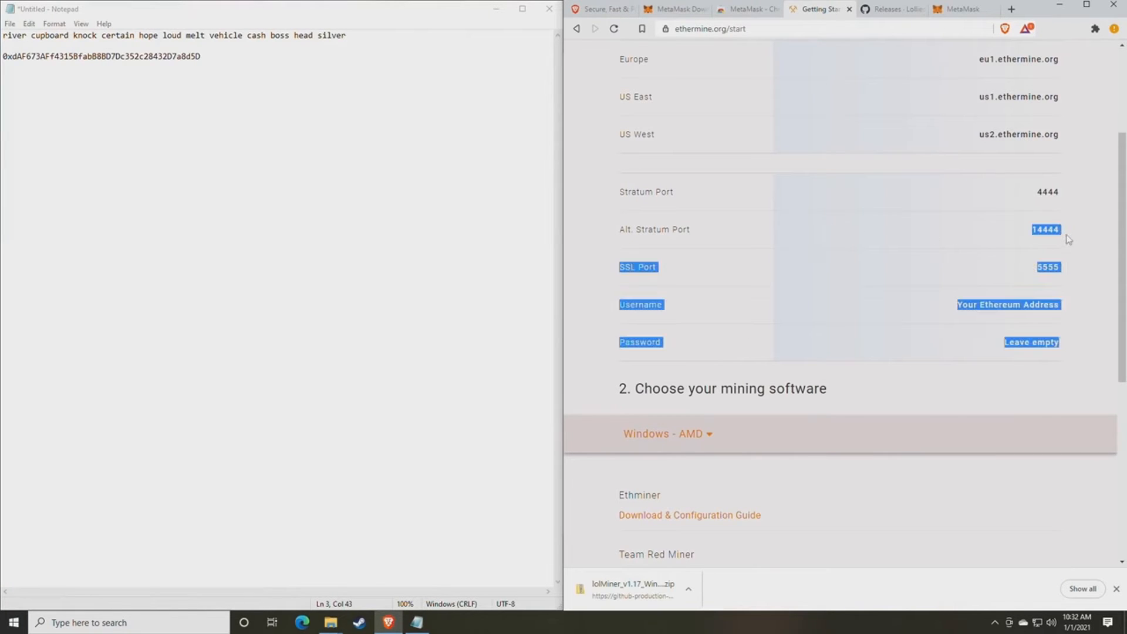
{"action": "left_click_drag", "start_coordinate": [1063, 190], "coordinate": [993, 194]}
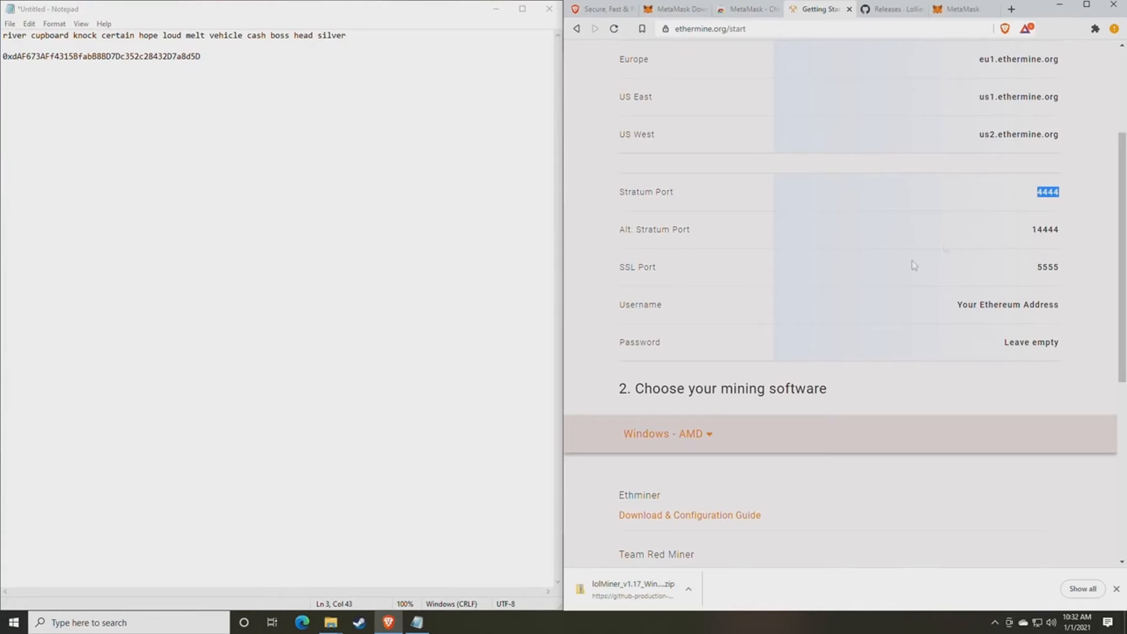
{"action": "left_click", "coordinate": [900, 290]}
- Bring the lolMiner 1.17 folder forward and show the context menu for mine_eth.bat
{"action": "mouse_move", "coordinate": [330, 621]}
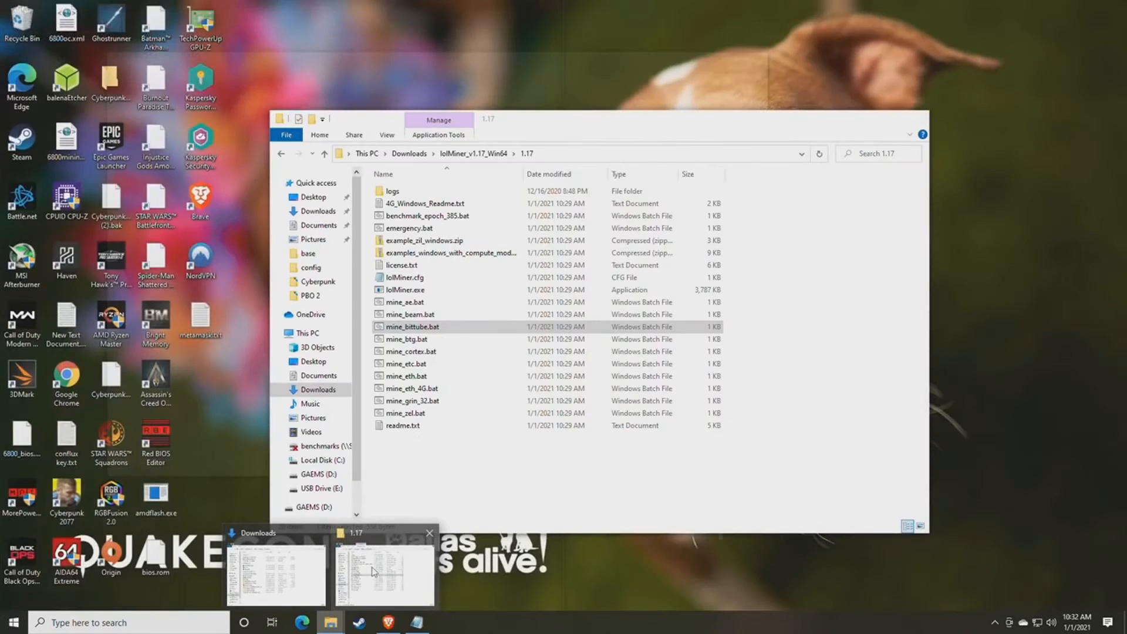
{"action": "left_click", "coordinate": [373, 572]}
{"action": "left_click_drag", "start_coordinate": [534, 118], "coordinate": [644, 64]}
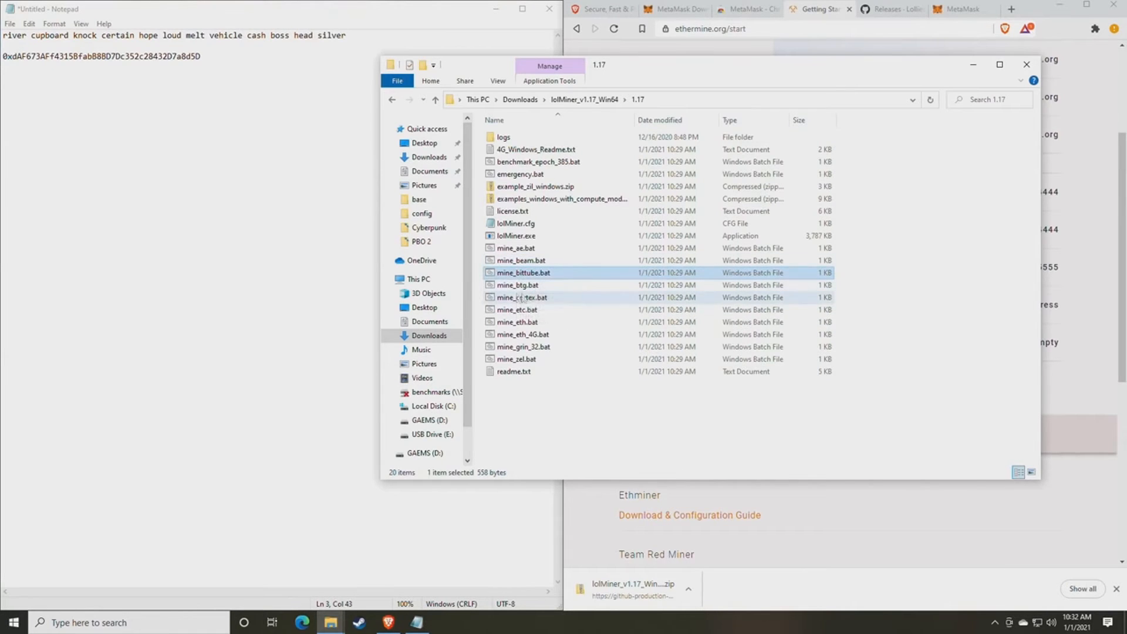
{"action": "left_click", "coordinate": [538, 323]}
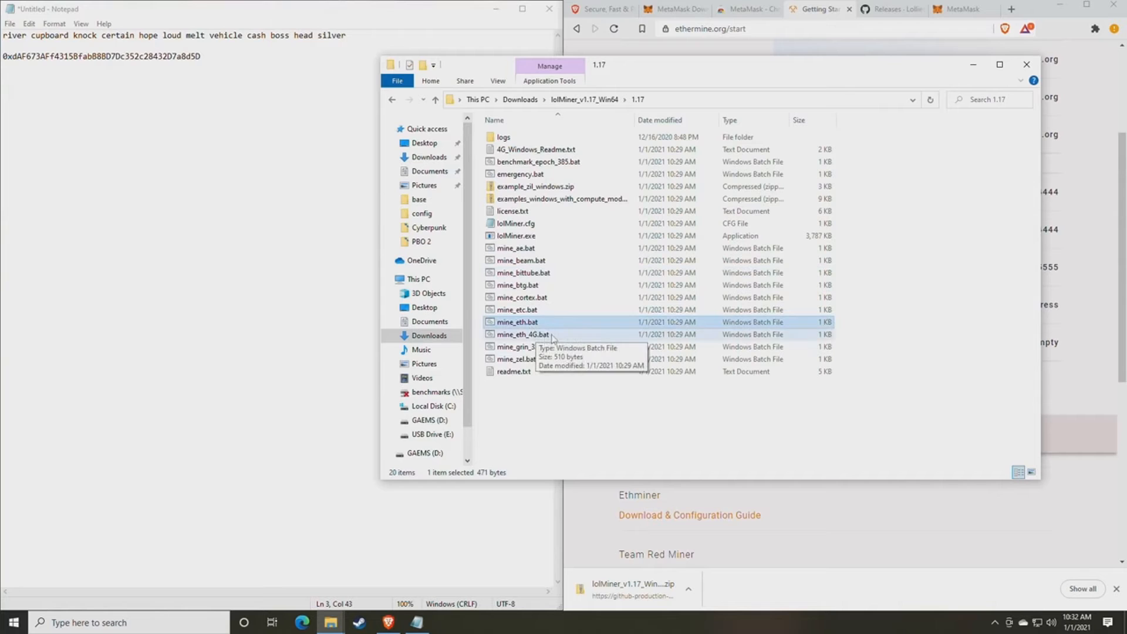
{"action": "left_click", "coordinate": [523, 336]}
{"action": "left_click", "coordinate": [524, 322]}
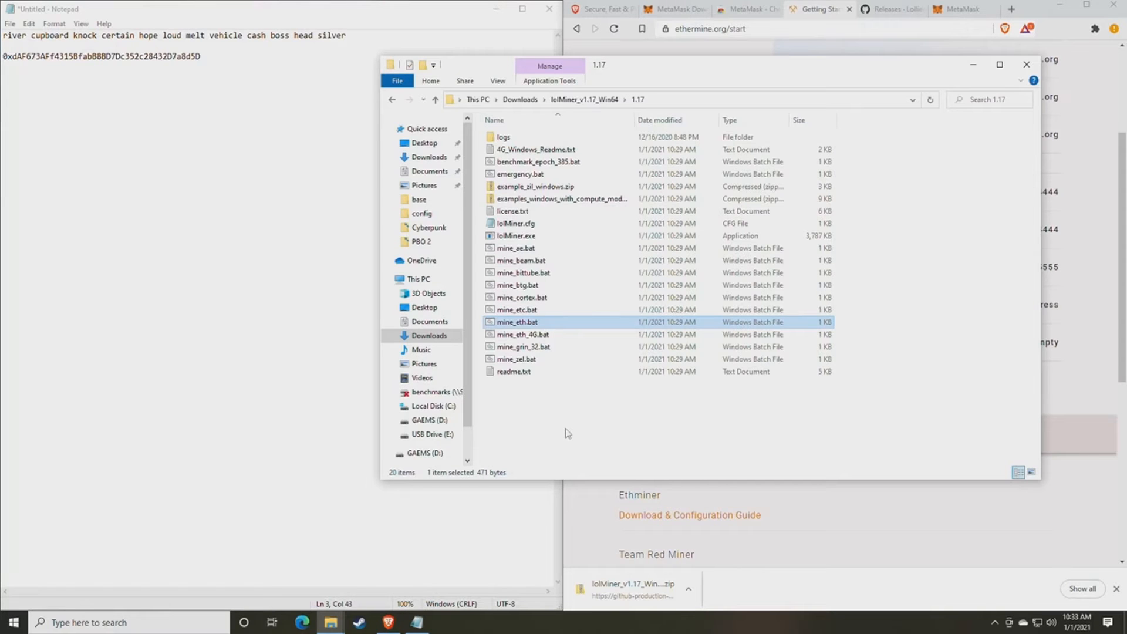
{"action": "right_click", "coordinate": [521, 327]}
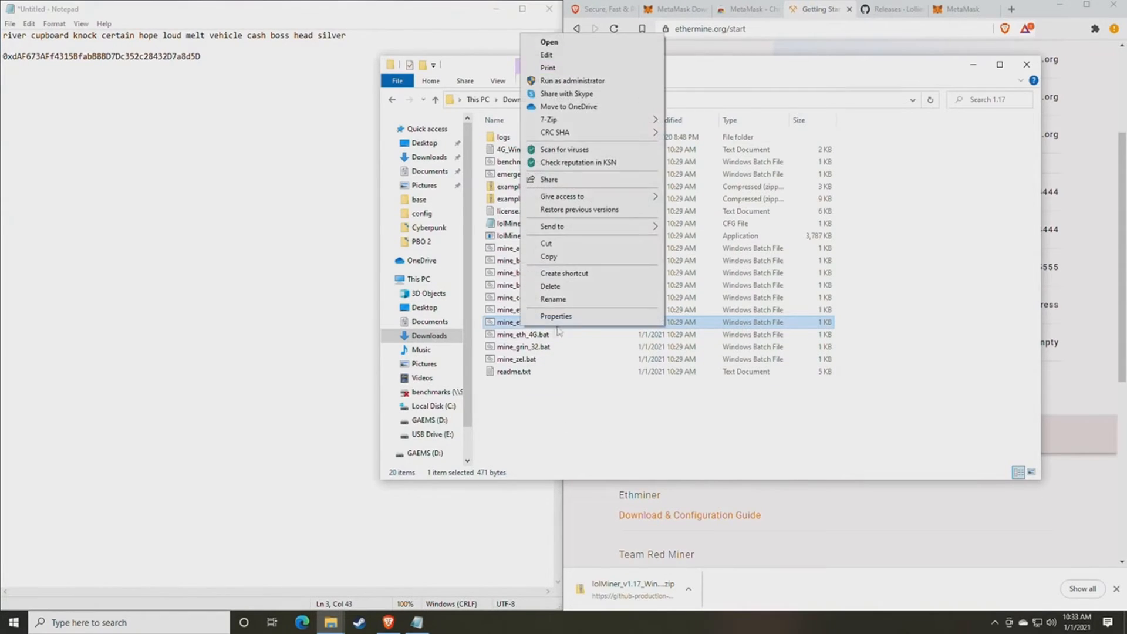
{"action": "left_click", "coordinate": [514, 335]}
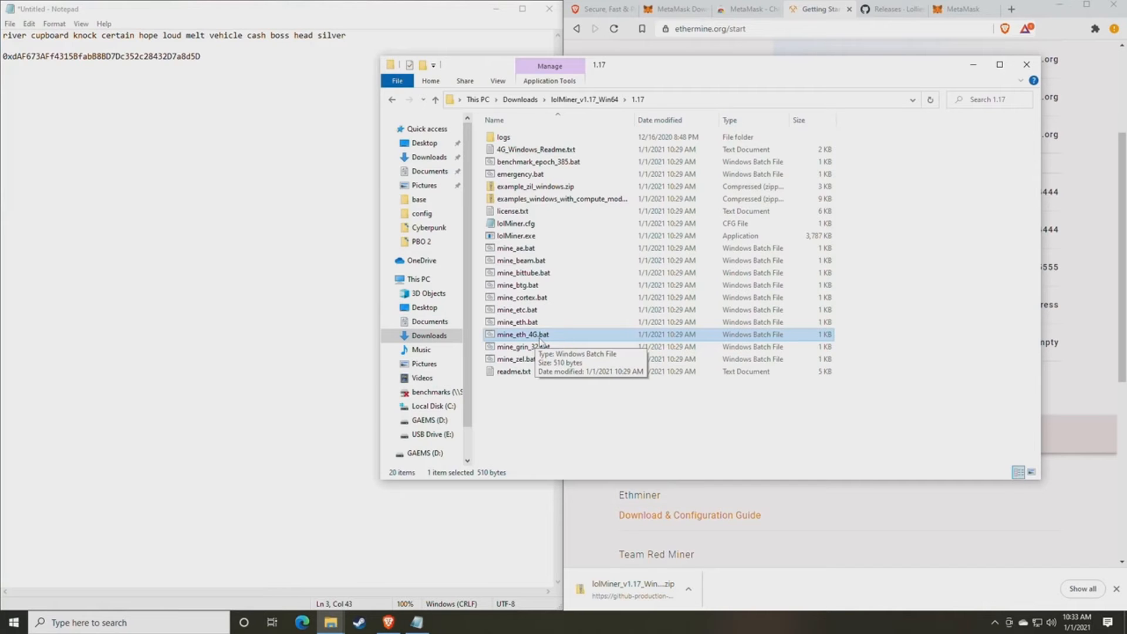
{"action": "left_click", "coordinate": [508, 324]}
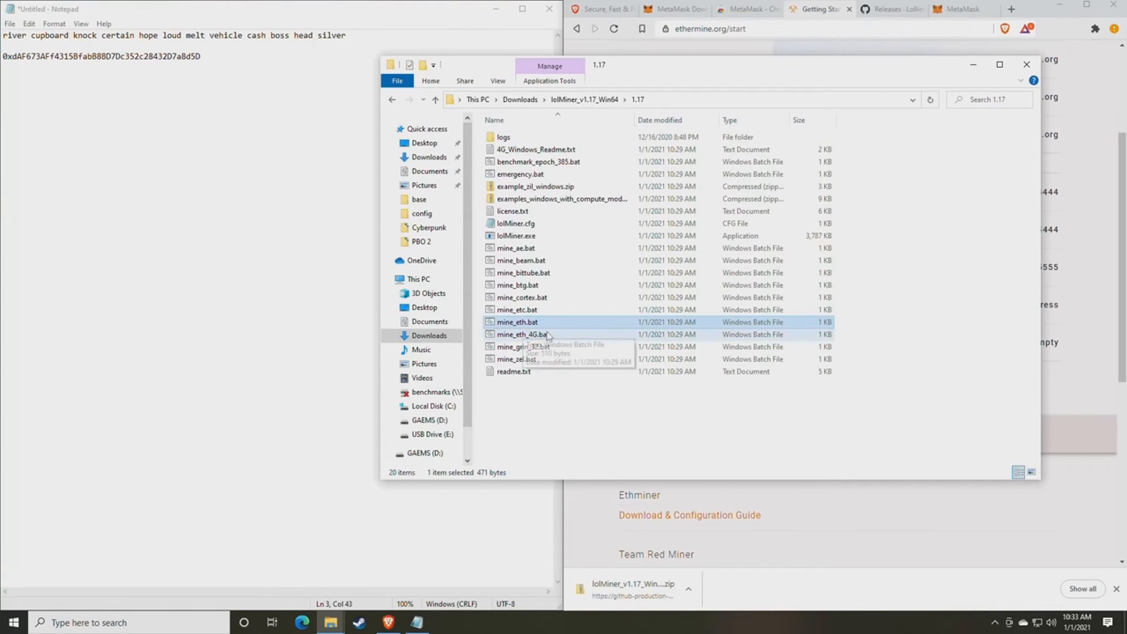
{"action": "right_click", "coordinate": [537, 323]}
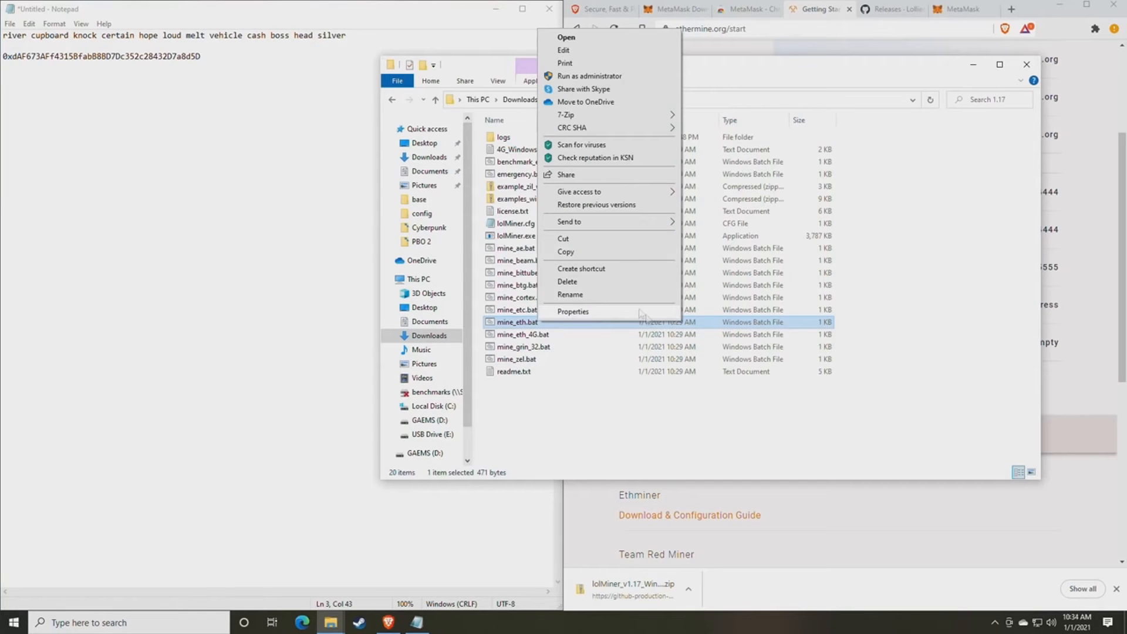
- Edit mine_eth.bat in Notepad, running it anyway past the SmartScreen warning
{"action": "left_click", "coordinate": [572, 52]}
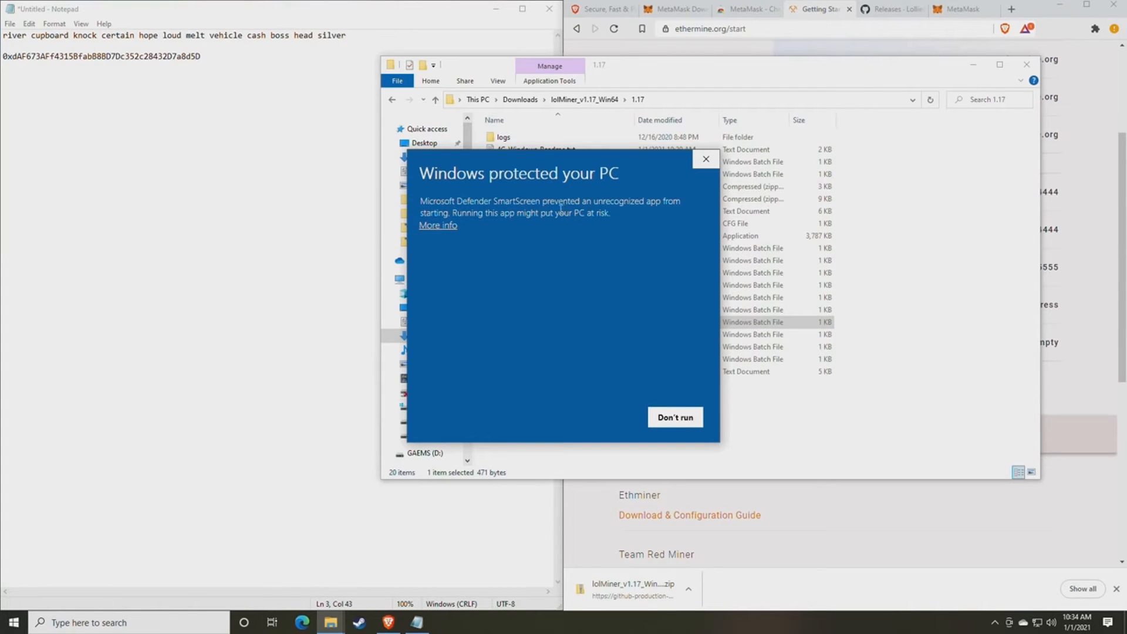
{"action": "left_click", "coordinate": [443, 228]}
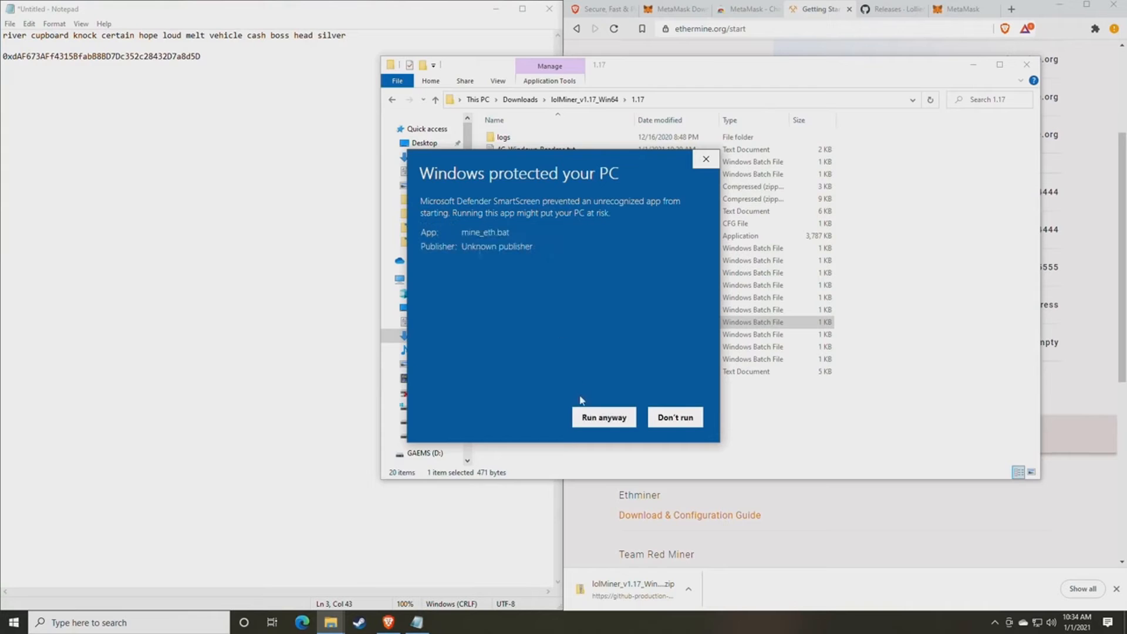
{"action": "left_click", "coordinate": [602, 418]}
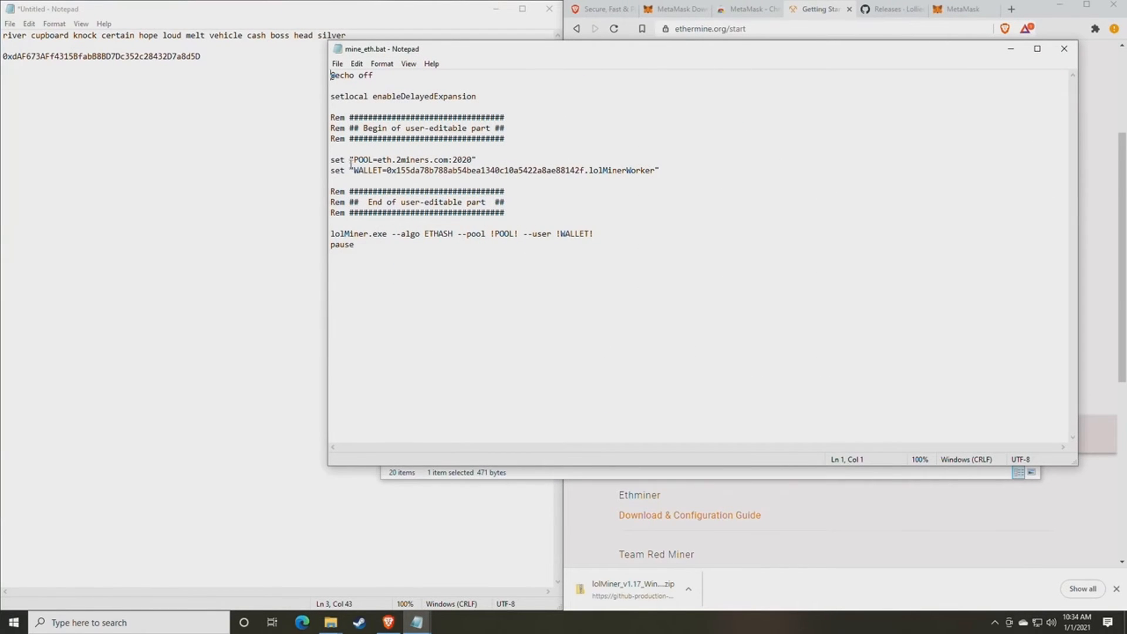
- Replace eth.2miners.com in the POOL line with us1.ethermine.org copied from Ethermine
{"action": "left_click_drag", "start_coordinate": [536, 50], "coordinate": [414, 46]}
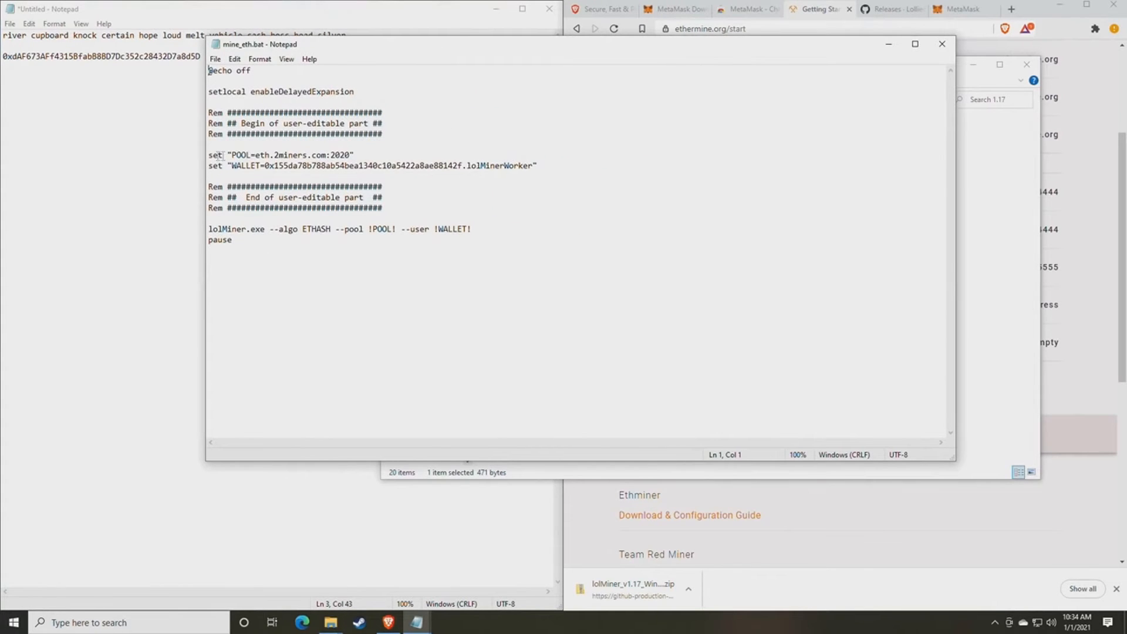
{"action": "left_click_drag", "start_coordinate": [380, 50], "coordinate": [247, 46]}
{"action": "left_click", "coordinate": [787, 217]}
{"action": "scroll", "coordinate": [783, 253], "scroll_direction": "up", "scroll_amount": 2}
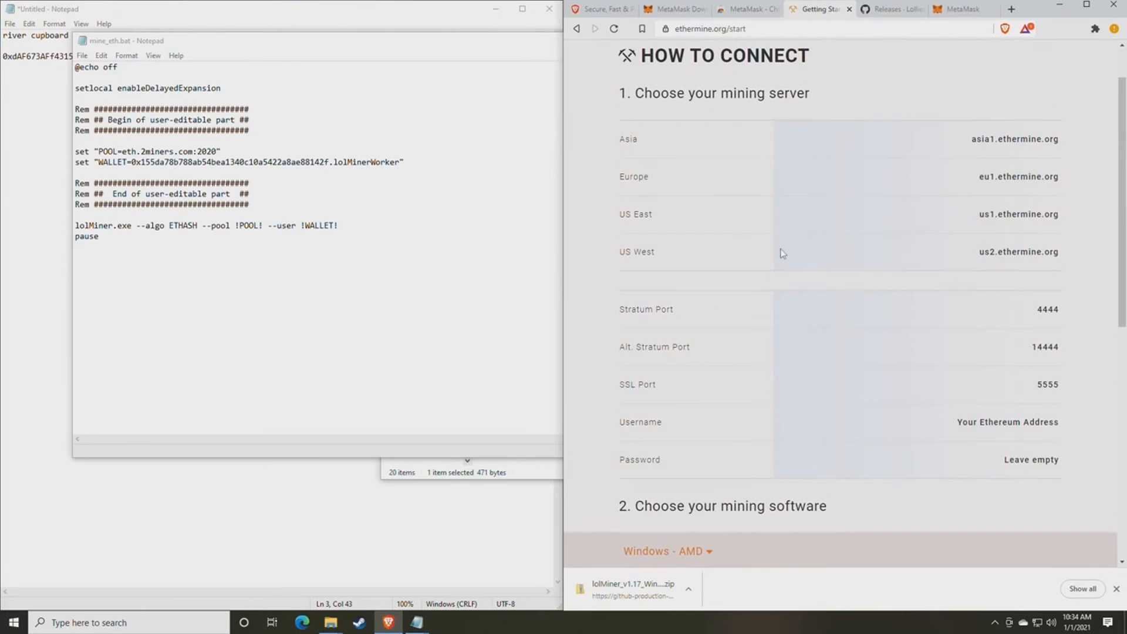
{"action": "scroll", "coordinate": [781, 243], "scroll_direction": "up", "scroll_amount": 1}
{"action": "scroll", "coordinate": [780, 245], "scroll_direction": "down", "scroll_amount": 1}
{"action": "mouse_move", "coordinate": [1063, 217]}
{"action": "left_mouse_down"}
{"action": "mouse_move", "coordinate": [975, 217]}
{"action": "mouse_move", "coordinate": [1054, 212]}
{"action": "left_mouse_up"}
{"action": "key", "text": "ctrl+c"}
{"action": "left_click", "coordinate": [985, 217]}
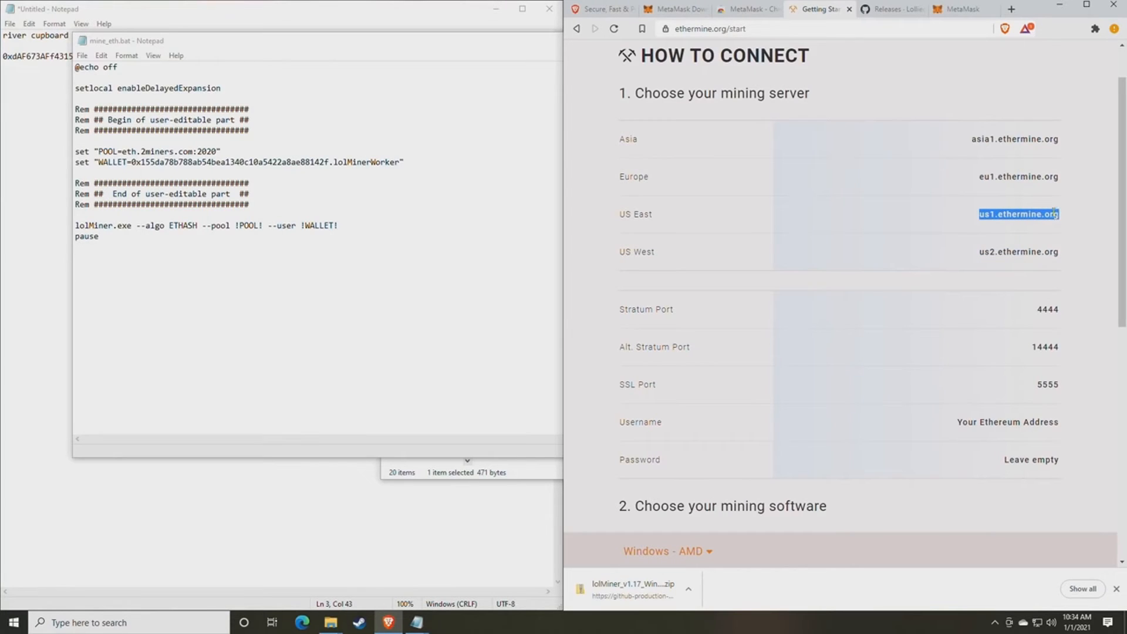
{"action": "left_click", "coordinate": [184, 151]}
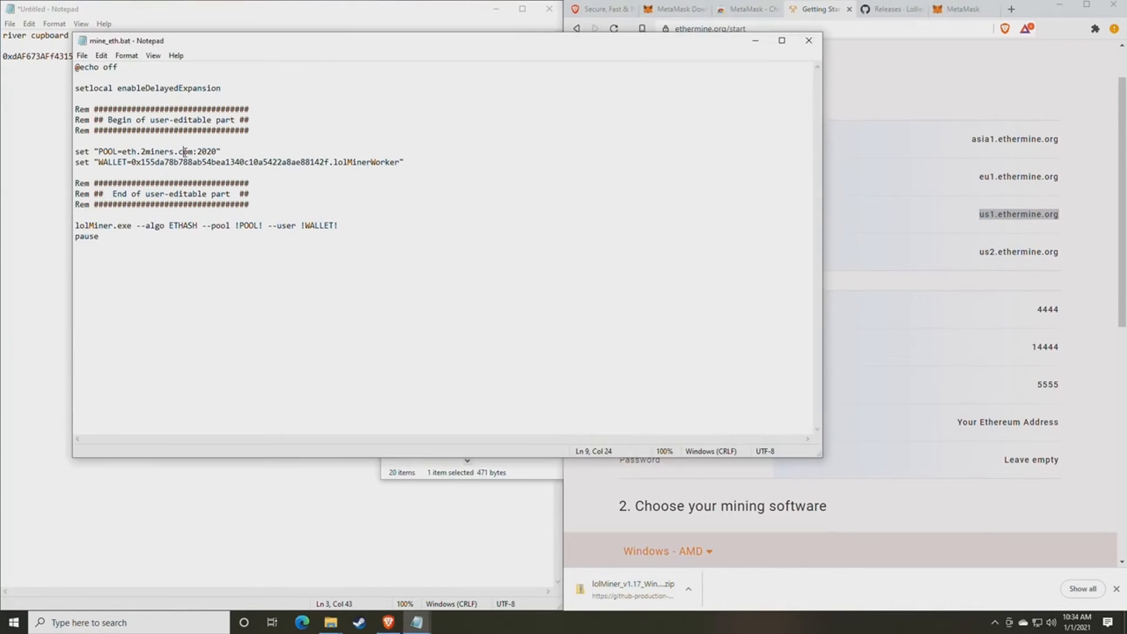
{"action": "left_click_drag", "start_coordinate": [194, 151], "coordinate": [124, 152]}
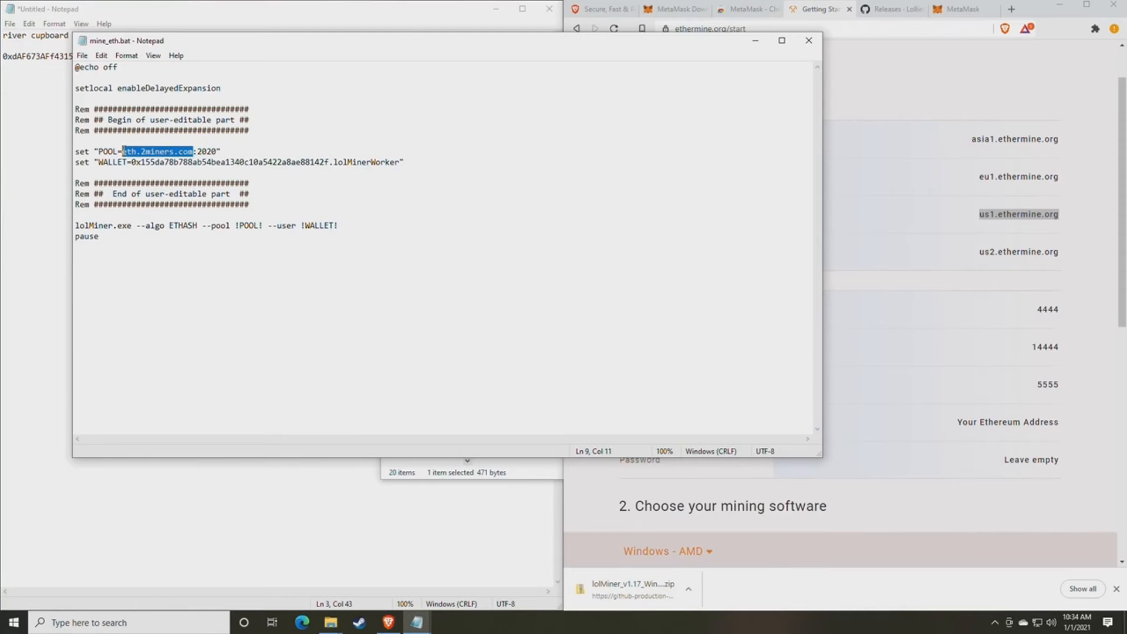
{"action": "key", "text": "ctrl+v"}
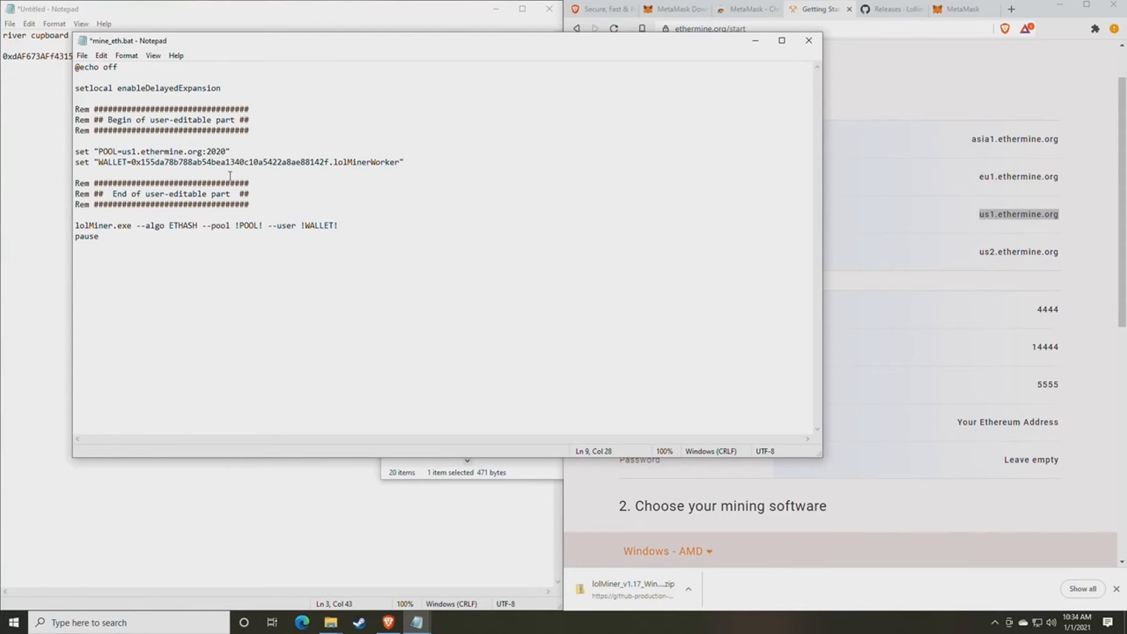
- Replace the POOL port 2020 with Ethermine's Stratum port 4444
{"action": "left_click", "coordinate": [1016, 356]}
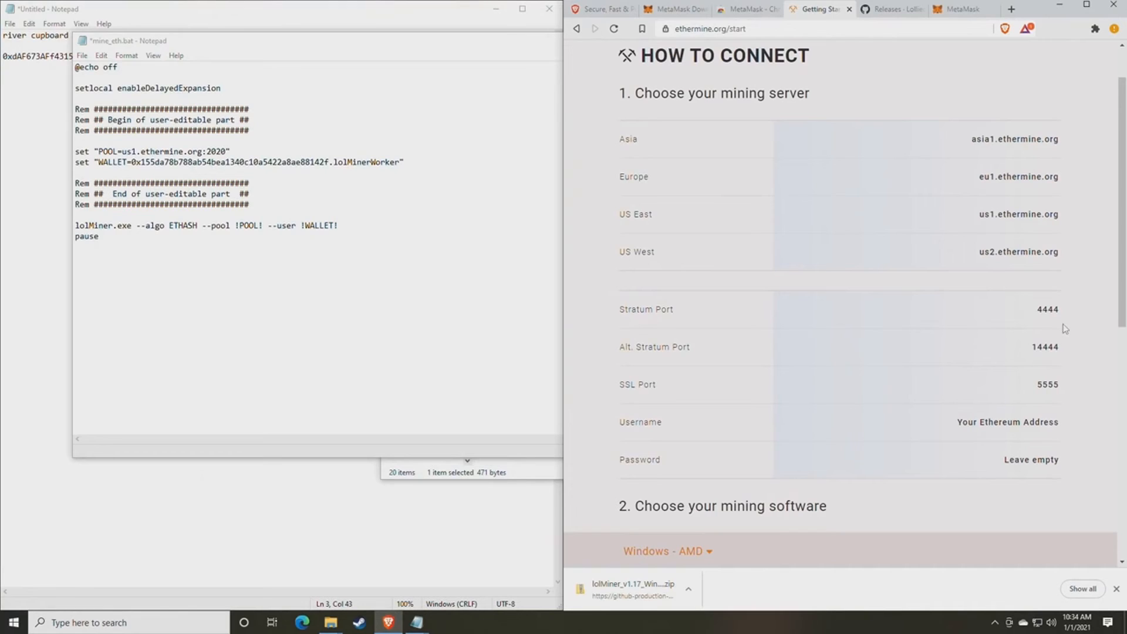
{"action": "mouse_move", "coordinate": [1067, 320]}
{"action": "left_mouse_down"}
{"action": "mouse_move", "coordinate": [1033, 312]}
{"action": "mouse_move", "coordinate": [1059, 309]}
{"action": "left_mouse_up"}
{"action": "key", "text": "ctrl+c"}
{"action": "left_click_drag", "start_coordinate": [227, 151], "coordinate": [207, 151]}
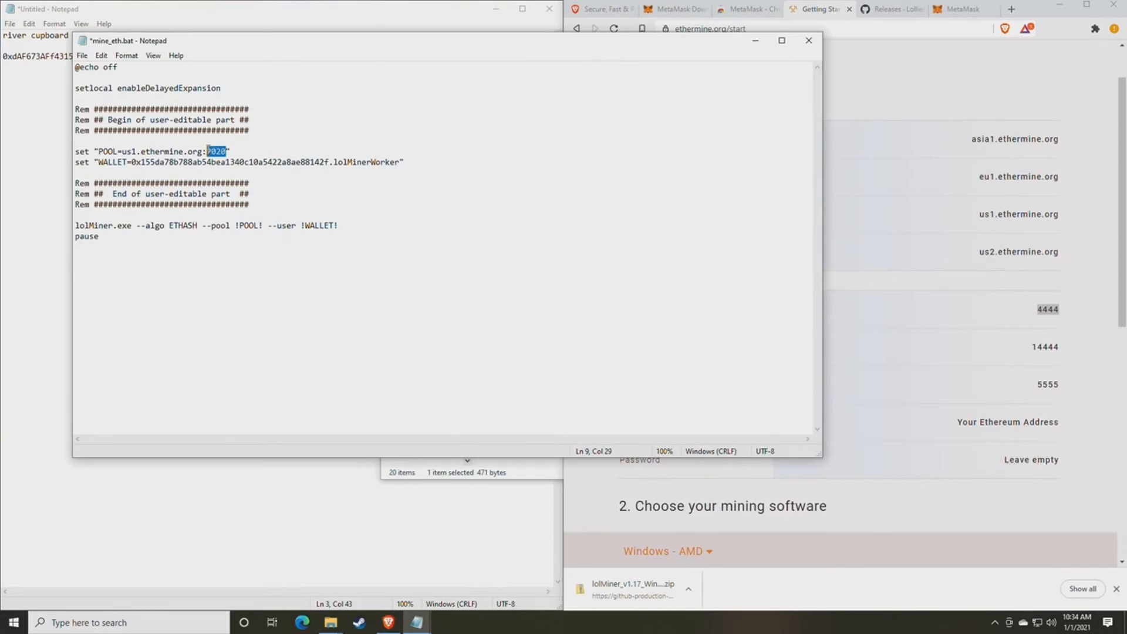
{"action": "key", "text": "ctrl+v"}
- Paste the wallet address from the notes over the old address after WALLET=
{"action": "left_click_drag", "start_coordinate": [233, 51], "coordinate": [584, 62]}
{"action": "left_click", "coordinate": [248, 113]}
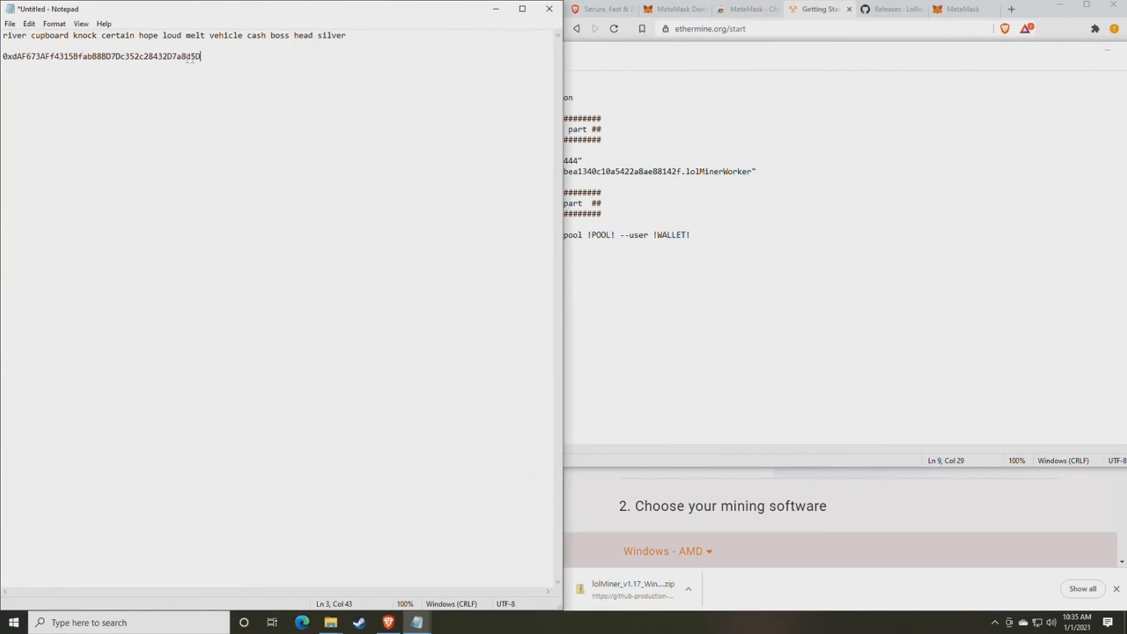
{"action": "left_click_drag", "start_coordinate": [217, 62], "coordinate": [1, 59]}
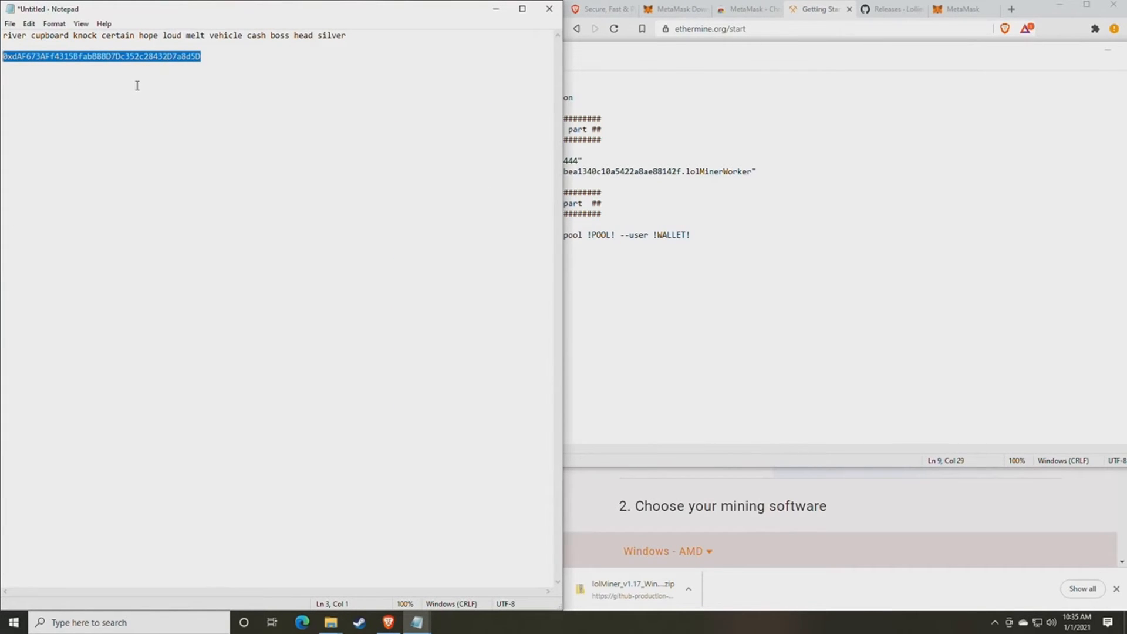
{"action": "left_click", "coordinate": [801, 223]}
{"action": "left_click_drag", "start_coordinate": [682, 171], "coordinate": [483, 171]}
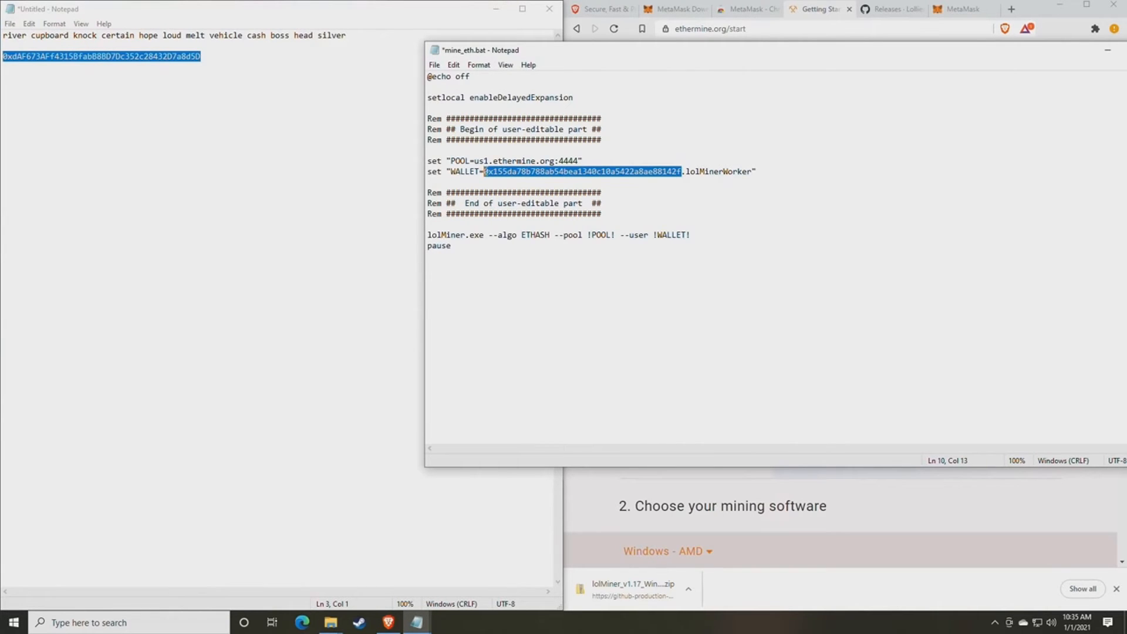
{"action": "type", "text": "0xdAF673AFf4315BfabB88D7Dc352c28432D7a8d5D"}
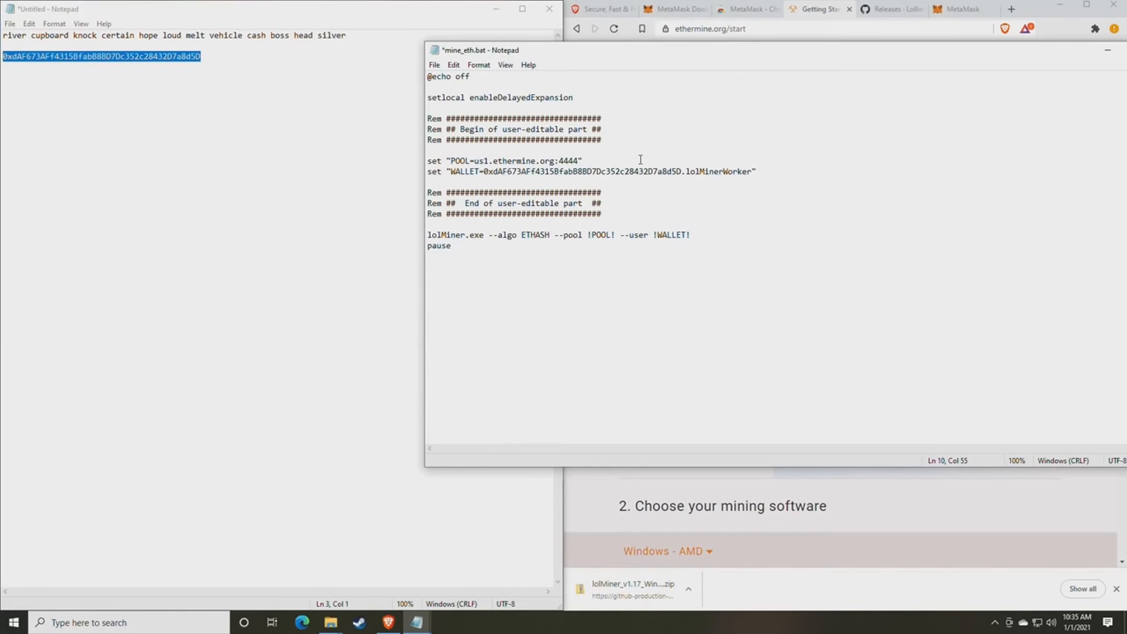
- Save mine_eth.bat and bring the notes window back to the front
{"action": "left_click", "coordinate": [432, 66]}
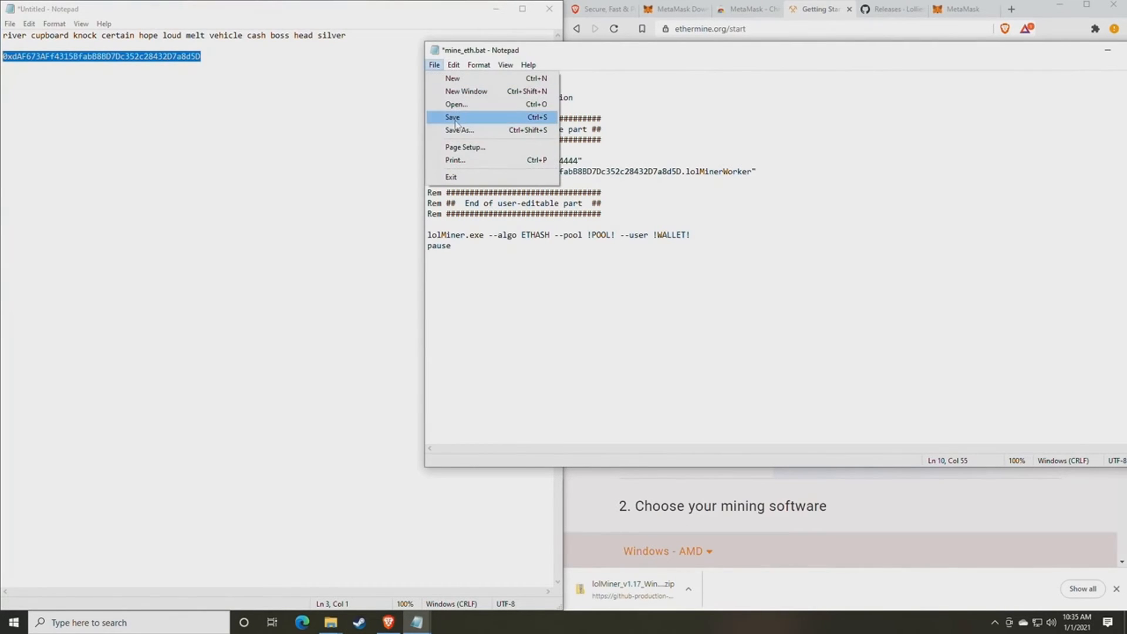
{"action": "left_click", "coordinate": [459, 124]}
{"action": "left_click", "coordinate": [360, 448]}
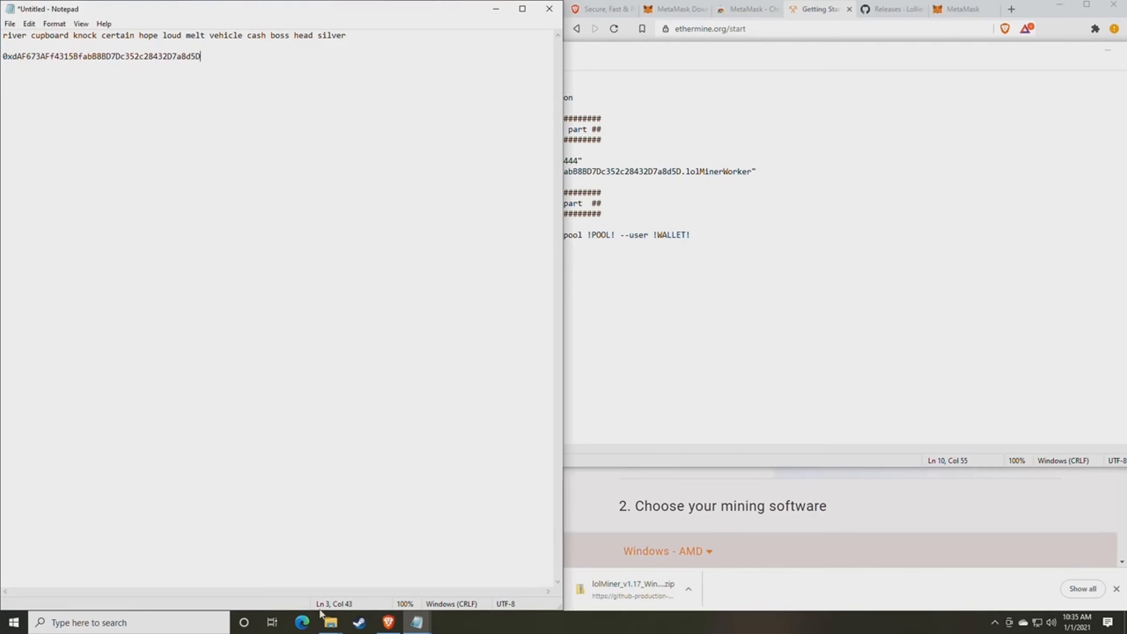
{"action": "mouse_move", "coordinate": [331, 621]}
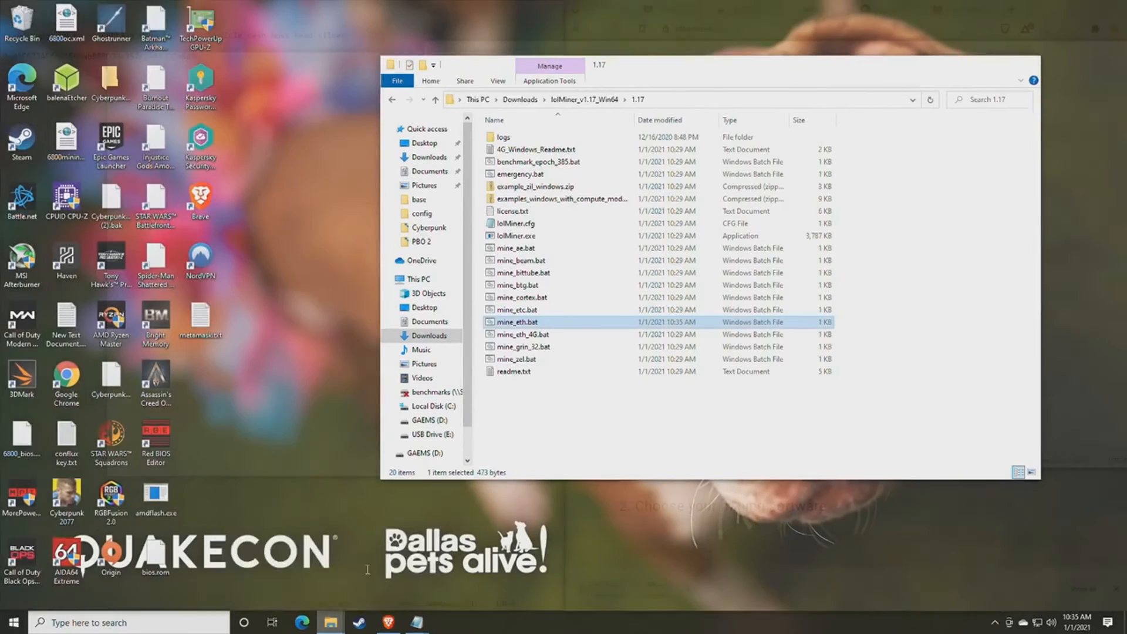
{"action": "left_click", "coordinate": [365, 574]}
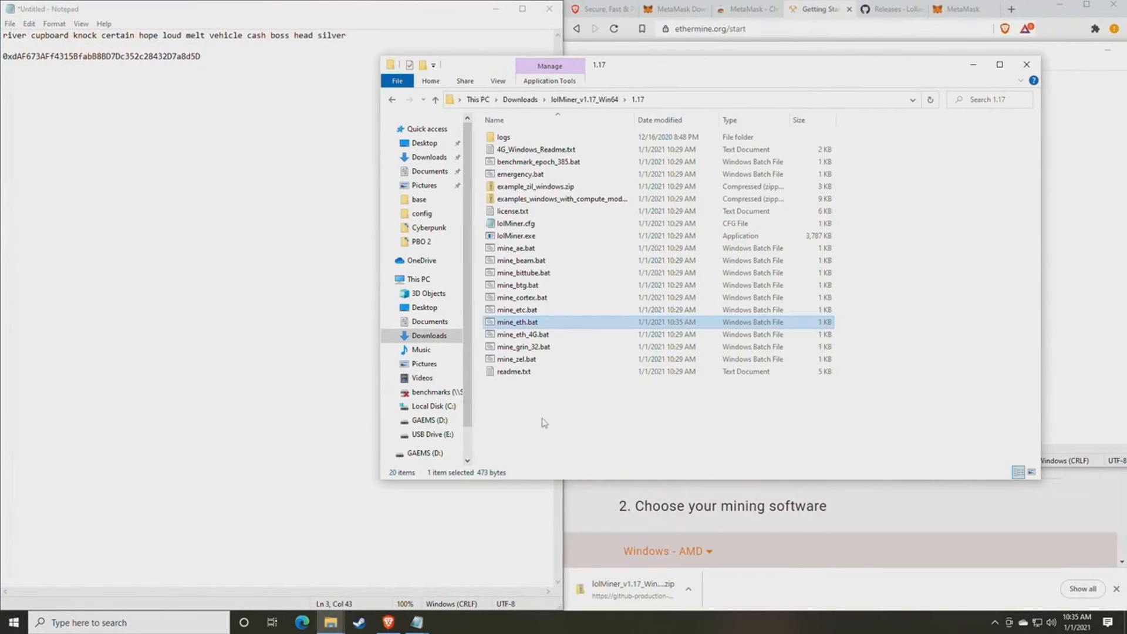
{"action": "double_click", "coordinate": [527, 324]}
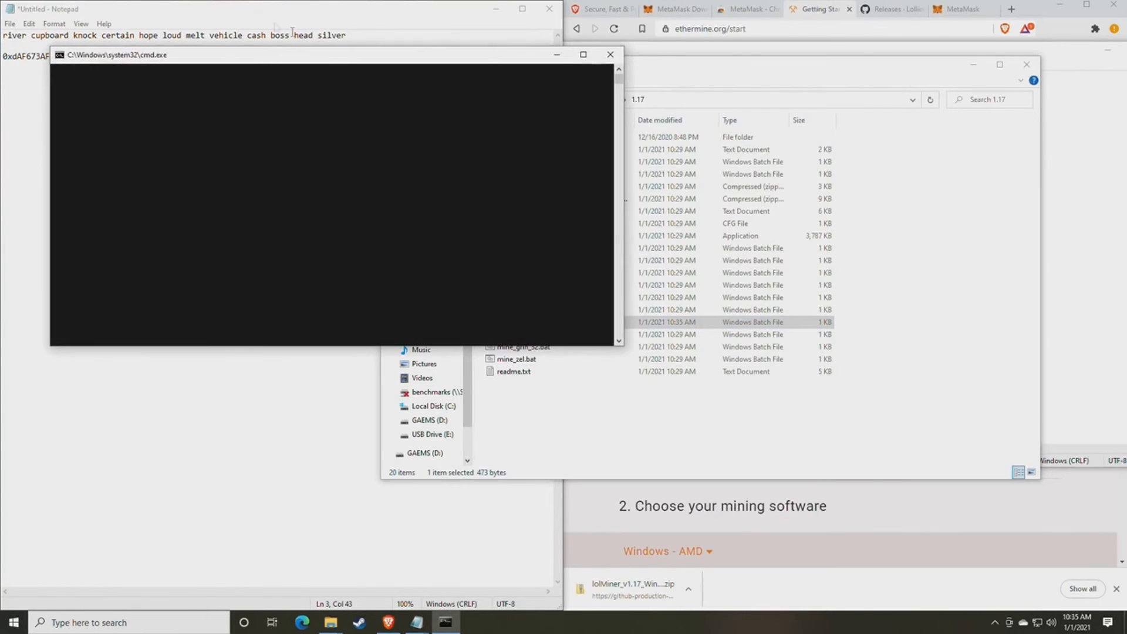
{"action": "left_click_drag", "start_coordinate": [263, 71], "coordinate": [564, 111]}
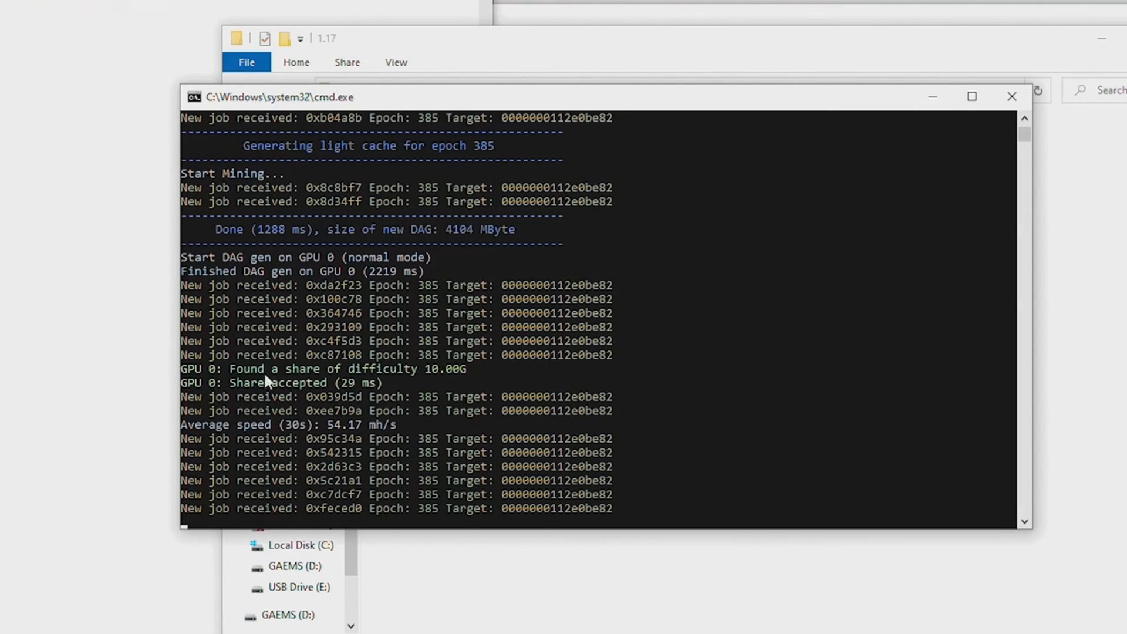
{"action": "left_click", "coordinate": [232, 369]}
{"action": "left_click_drag", "start_coordinate": [233, 370], "coordinate": [463, 369]}
{"action": "left_click", "coordinate": [240, 384]}
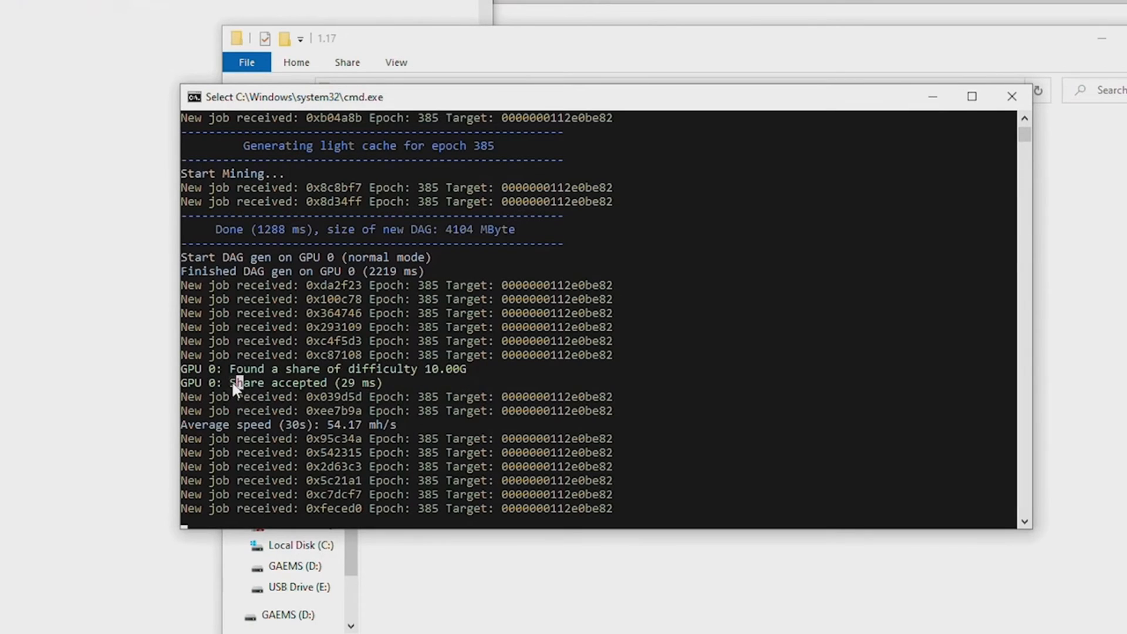
{"action": "left_click_drag", "start_coordinate": [238, 387], "coordinate": [314, 381]}
{"action": "left_click", "coordinate": [342, 381]}
{"action": "left_click", "coordinate": [275, 424]}
{"action": "left_click_drag", "start_coordinate": [326, 425], "coordinate": [360, 428]}
{"action": "left_click", "coordinate": [331, 426]}
{"action": "left_click_drag", "start_coordinate": [331, 426], "coordinate": [362, 432]}
{"action": "right_click", "coordinate": [358, 431]}
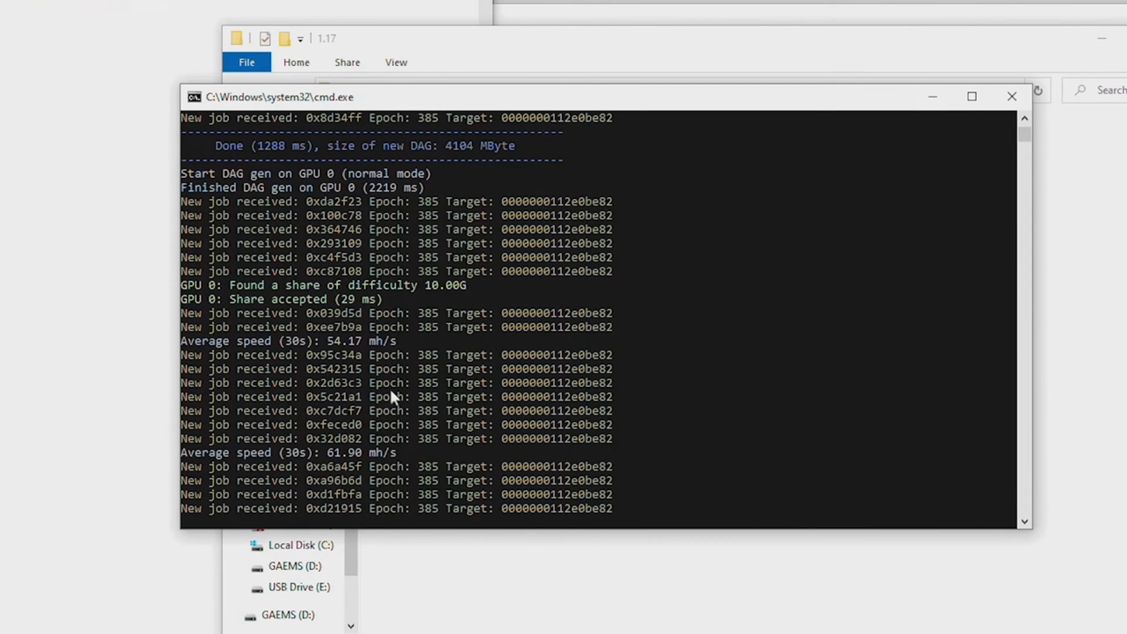
{"action": "left_click", "coordinate": [315, 464]}
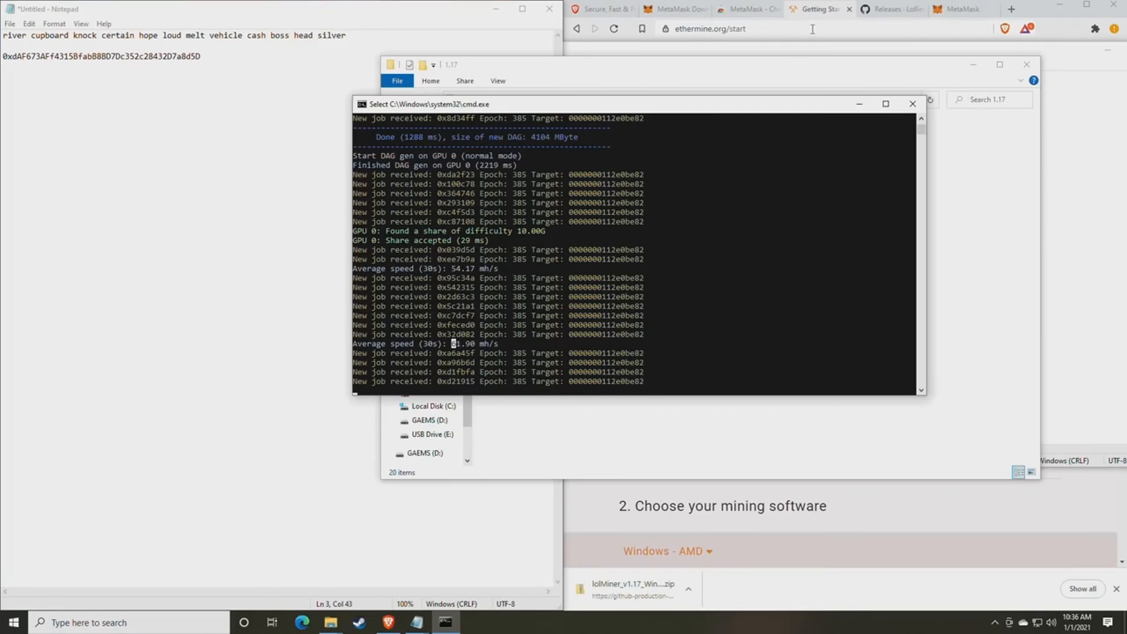
- Load the WhatToMine site in the browser's MetaMask tab
{"action": "left_click", "coordinate": [886, 13]}
{"action": "left_click", "coordinate": [965, 16]}
{"action": "left_click", "coordinate": [827, 29]}
{"action": "type", "text": "what"}
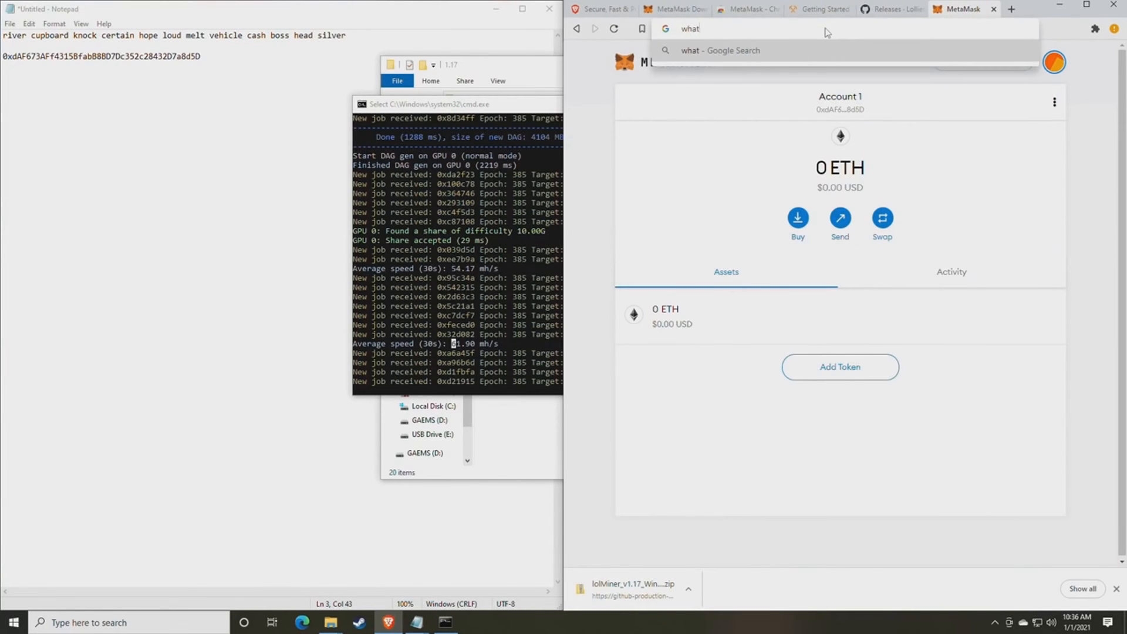
{"action": "type", "text": "tomine"}
{"action": "key", "text": "Return"}
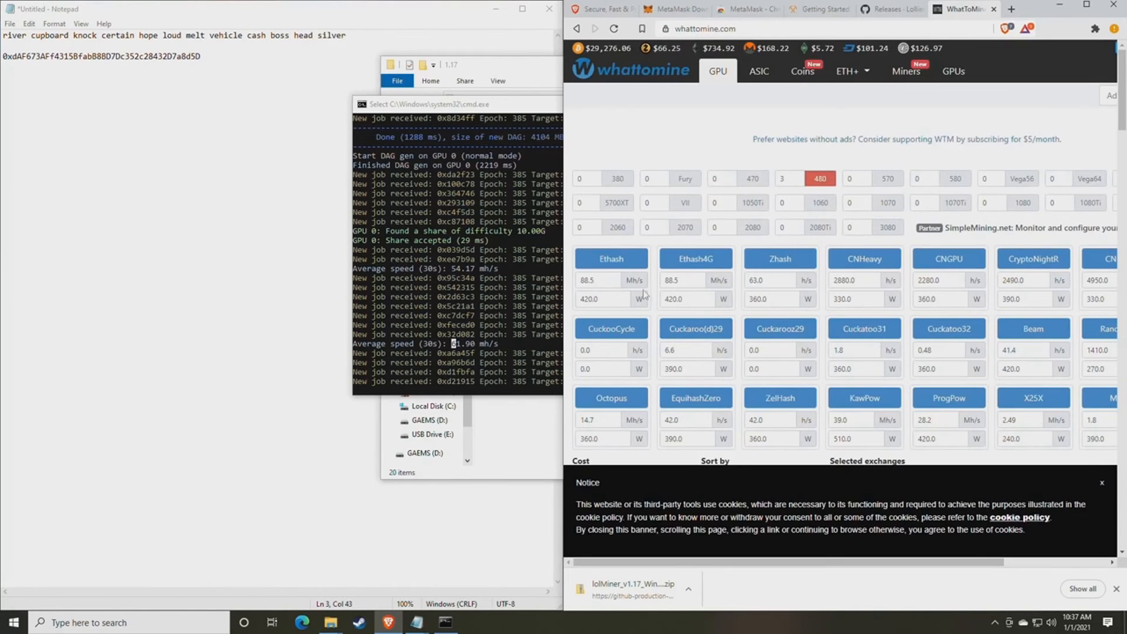
- Calculate with Ethash at 61 Mh/s and no power, showing Ethereum's about $2.78 daily profit
{"action": "double_click", "coordinate": [611, 283]}
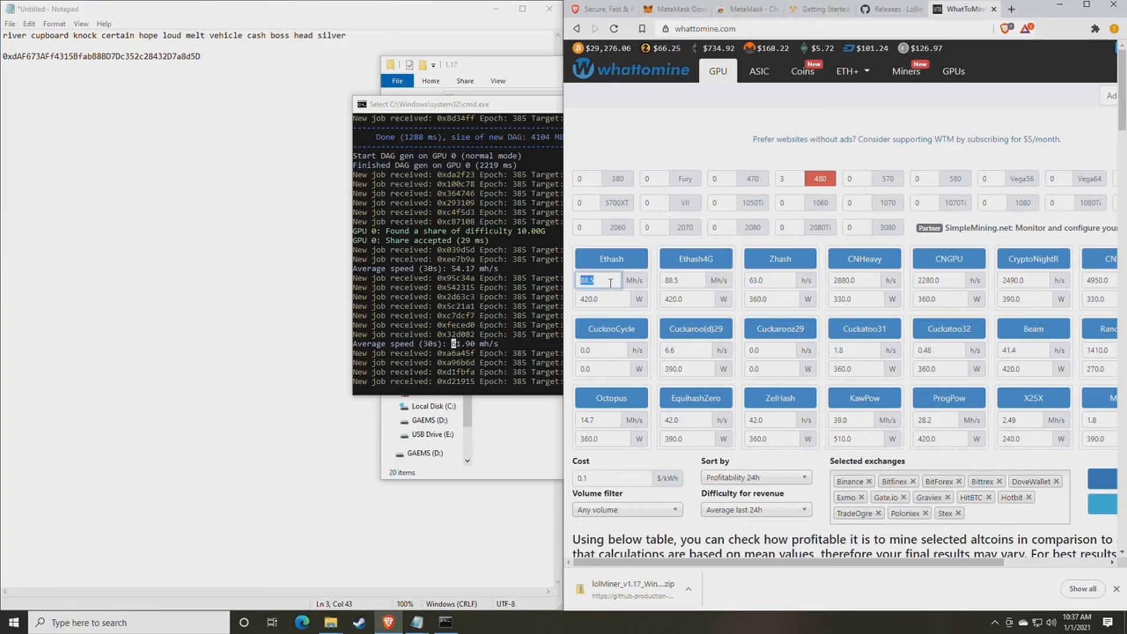
{"action": "type", "text": "61"}
{"action": "double_click", "coordinate": [605, 301]}
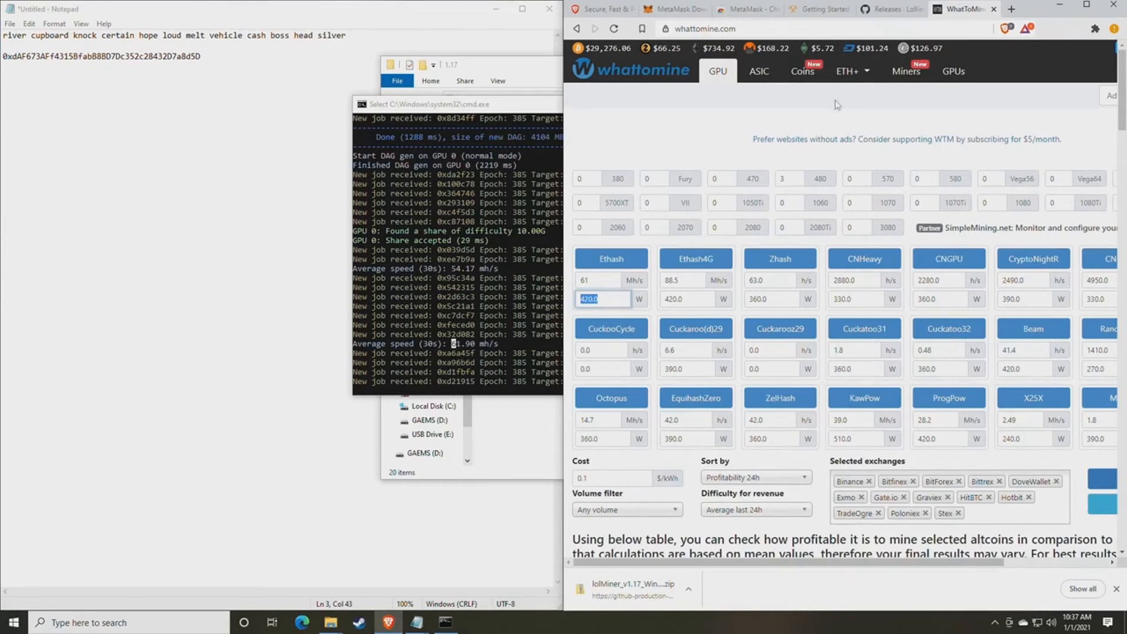
{"action": "scroll", "coordinate": [644, 327], "scroll_direction": "down", "scroll_amount": 3}
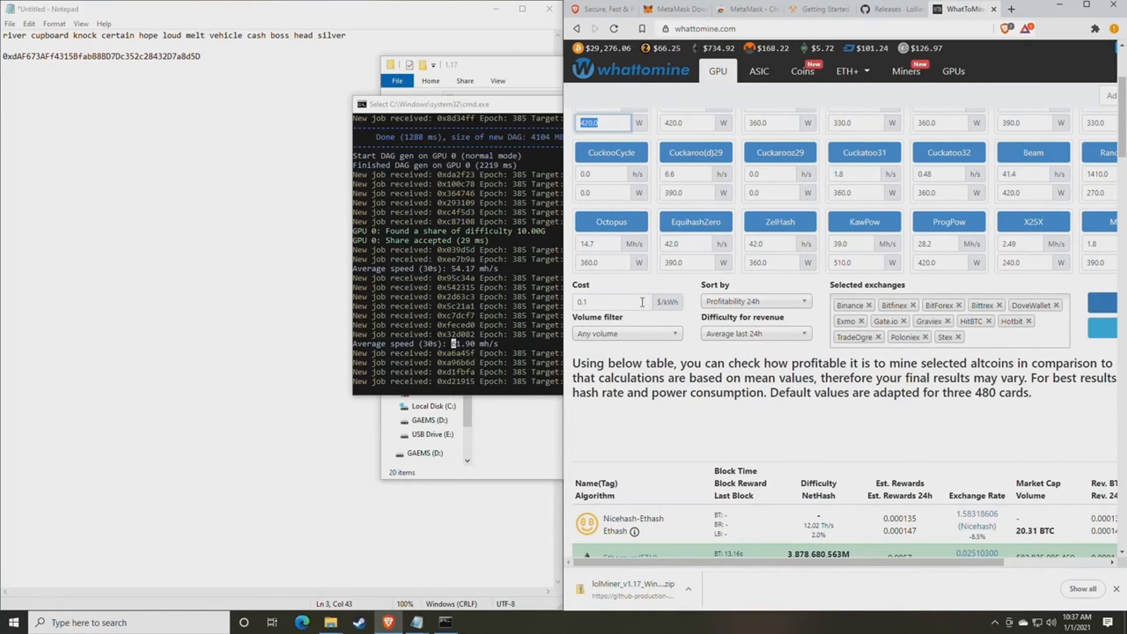
{"action": "key", "text": "BackSpace"}
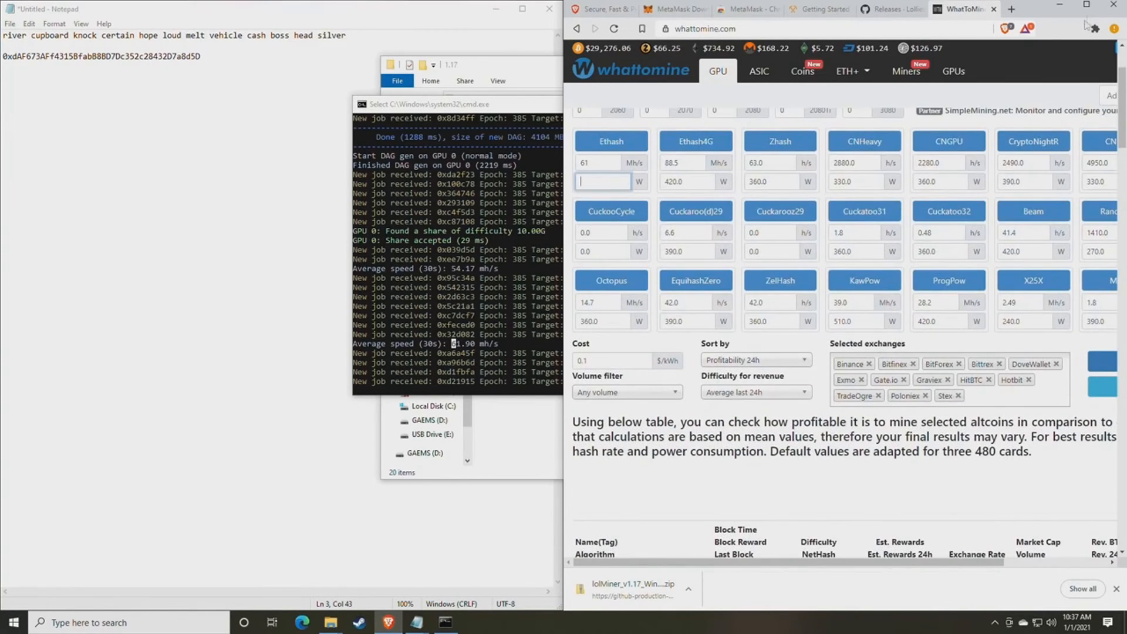
{"action": "left_click", "coordinate": [1087, 5]}
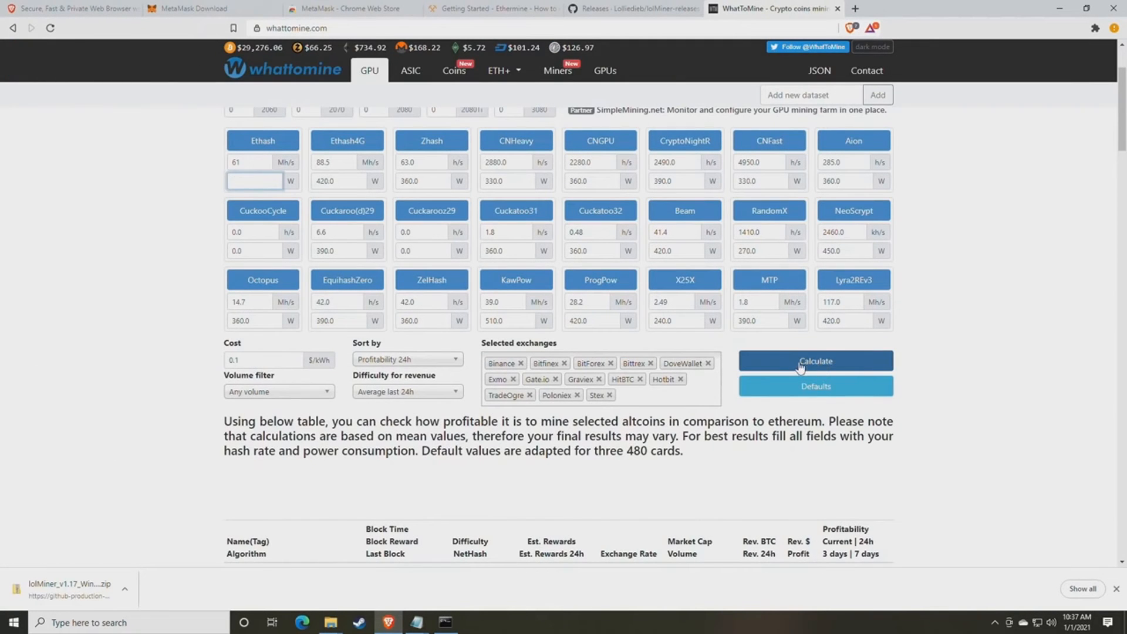
{"action": "left_click", "coordinate": [801, 366]}
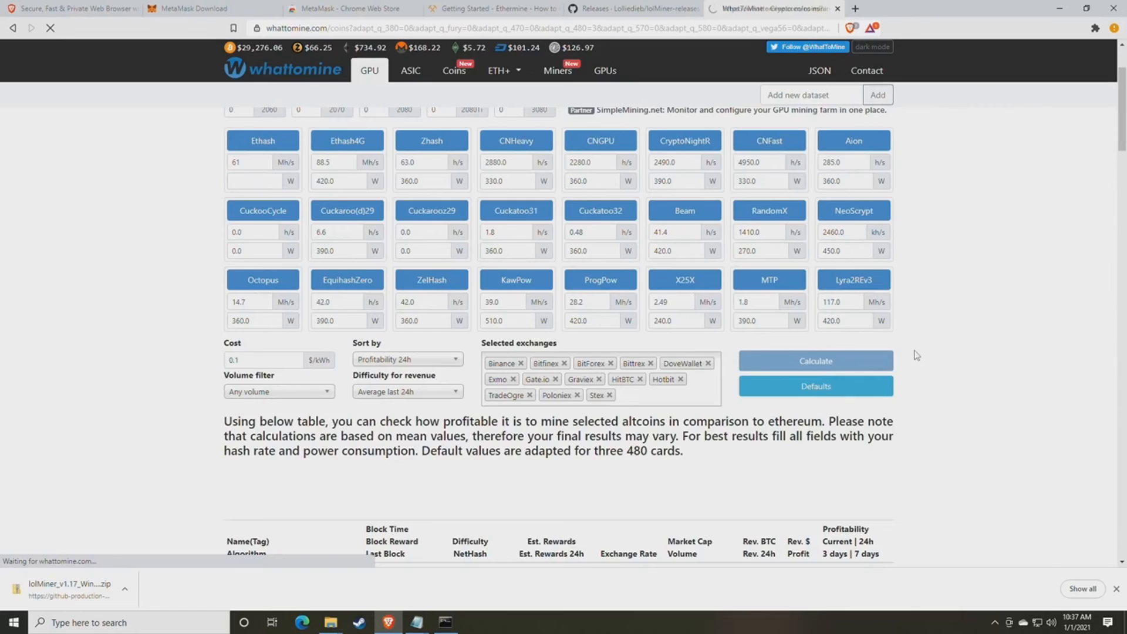
{"action": "scroll", "coordinate": [917, 355], "scroll_direction": "down", "scroll_amount": 6}
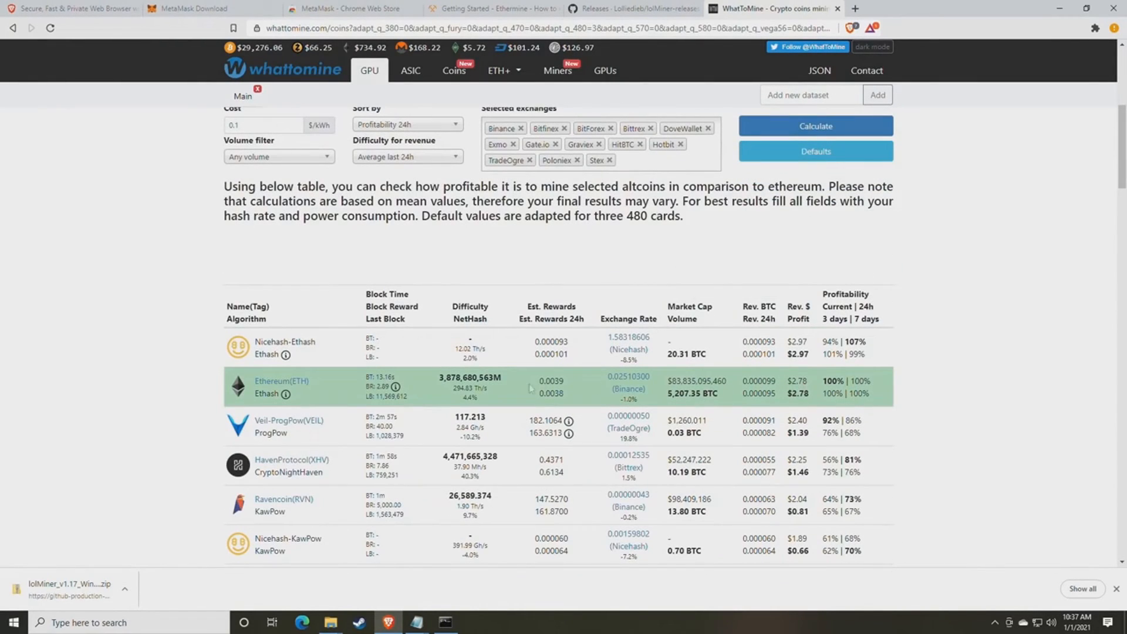
{"action": "left_click_drag", "start_coordinate": [814, 396], "coordinate": [797, 394]}
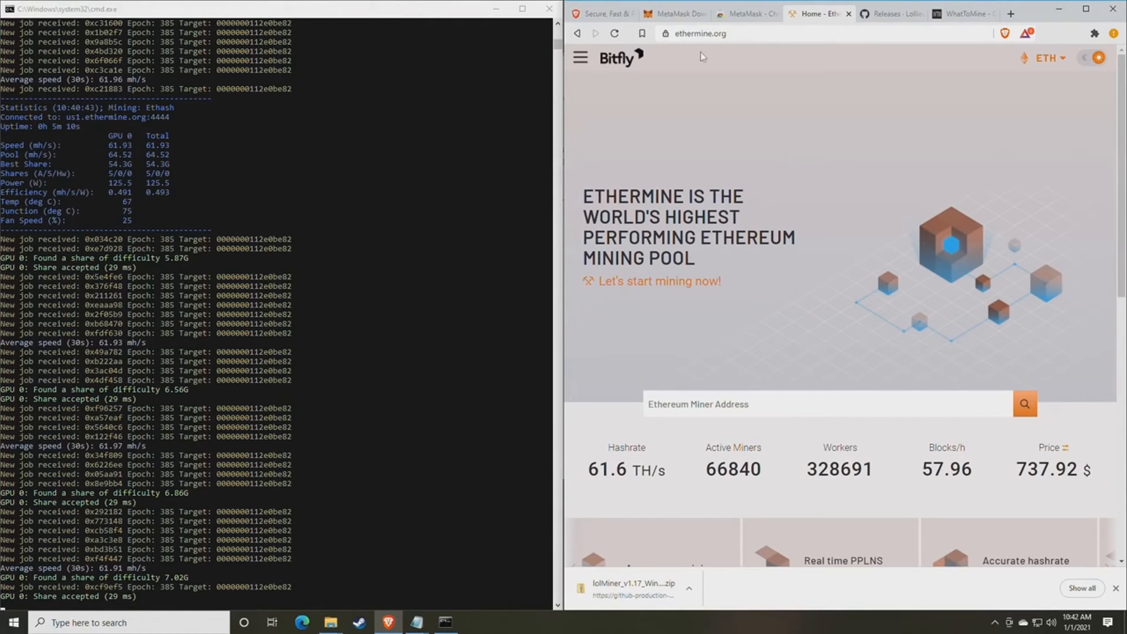
- Toggle the Ethermine navigation menu and scroll the home page slightly
{"action": "left_click", "coordinate": [580, 58]}
{"action": "left_click", "coordinate": [607, 101]}
{"action": "scroll", "coordinate": [728, 240], "scroll_direction": "down", "scroll_amount": 2}
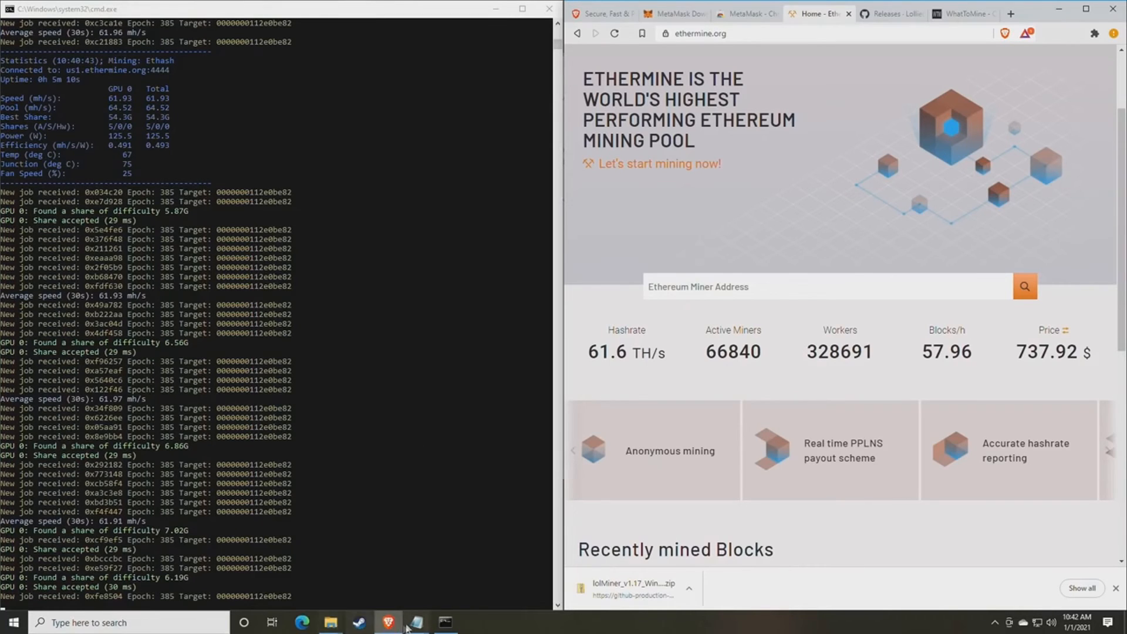
- Copy the wallet address from mine_eth.bat in Notepad
{"action": "mouse_move", "coordinate": [416, 624]}
{"action": "left_click", "coordinate": [452, 565]}
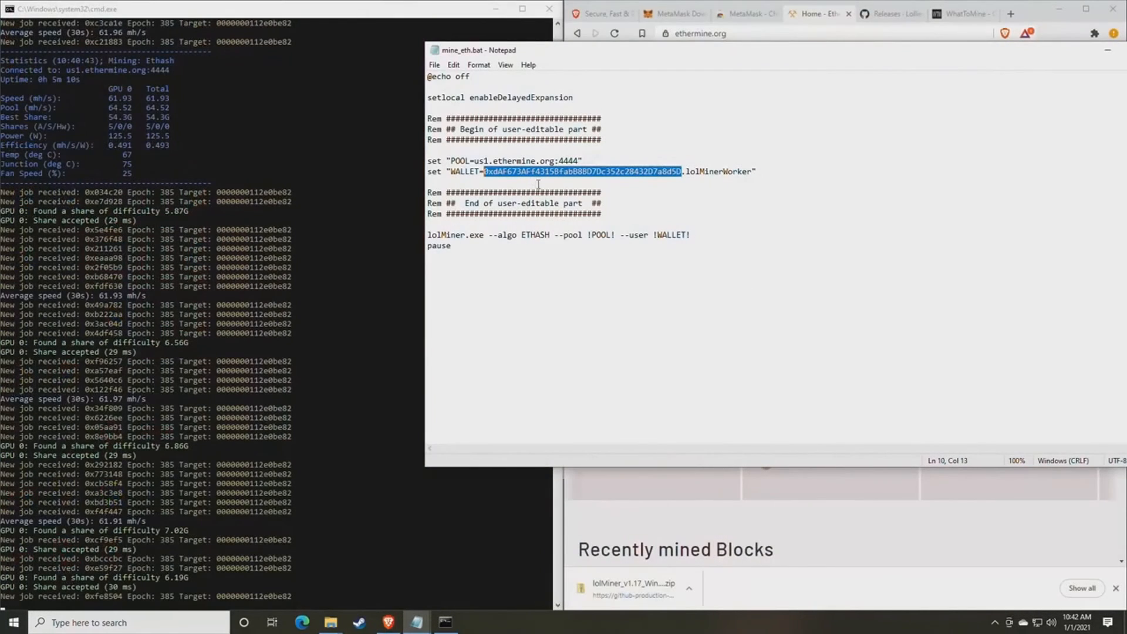
{"action": "right_click", "coordinate": [542, 175]}
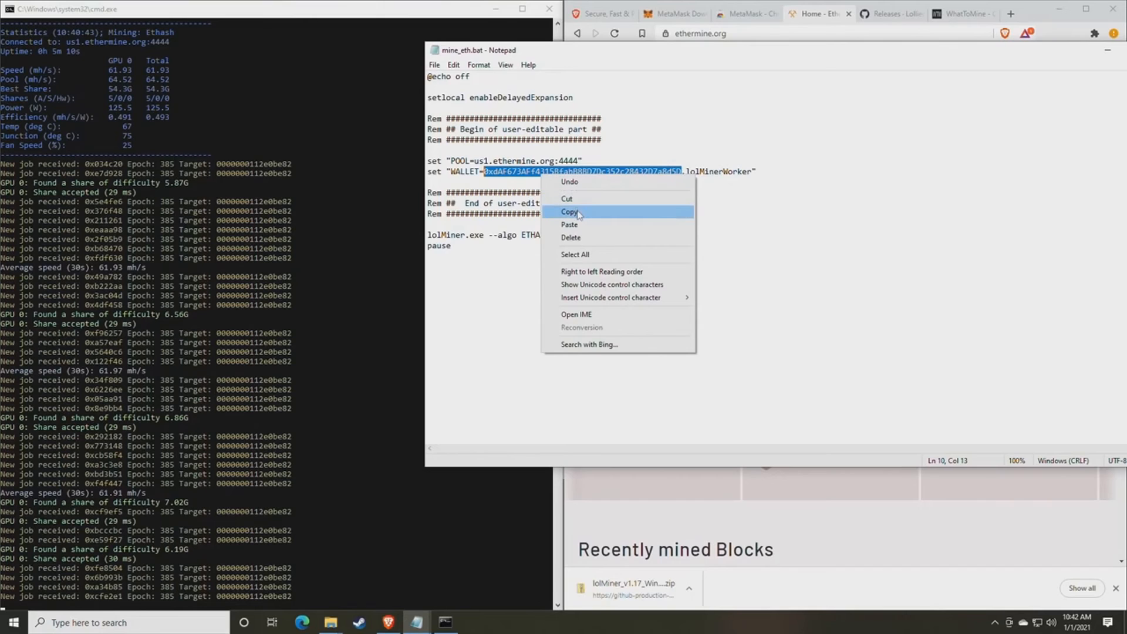
{"action": "left_click", "coordinate": [570, 212]}
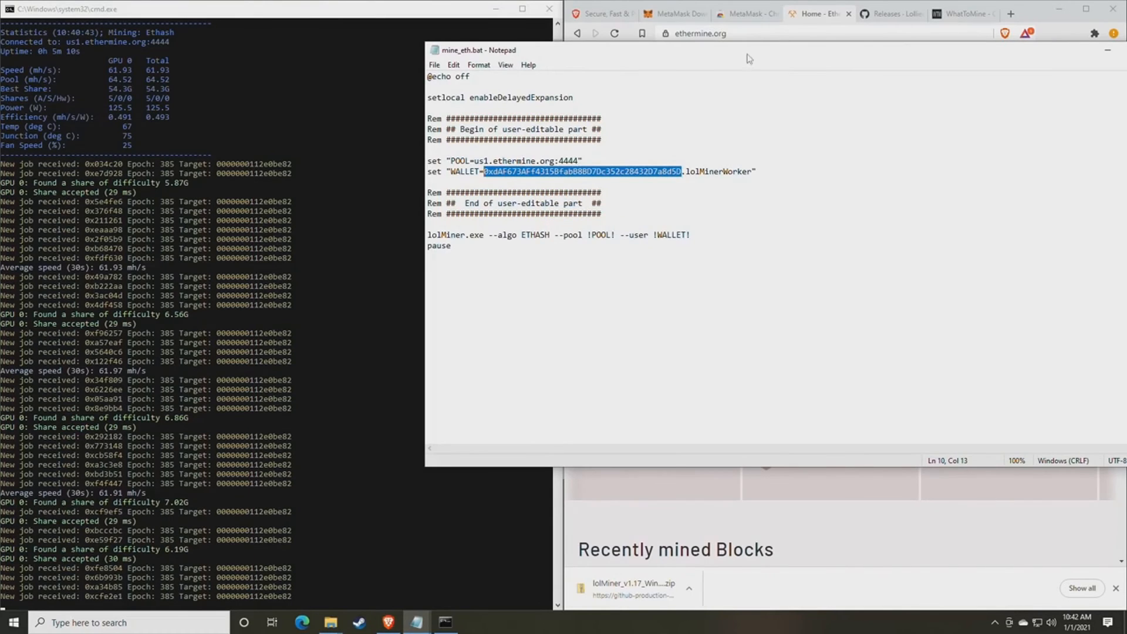
- Paste the wallet address into Ethermine's Miner Address box and search for its dashboard
{"action": "left_click_drag", "start_coordinate": [750, 51], "coordinate": [534, 135]}
{"action": "left_click", "coordinate": [772, 282]}
{"action": "left_click", "coordinate": [741, 288]}
{"action": "right_click", "coordinate": [718, 289]}
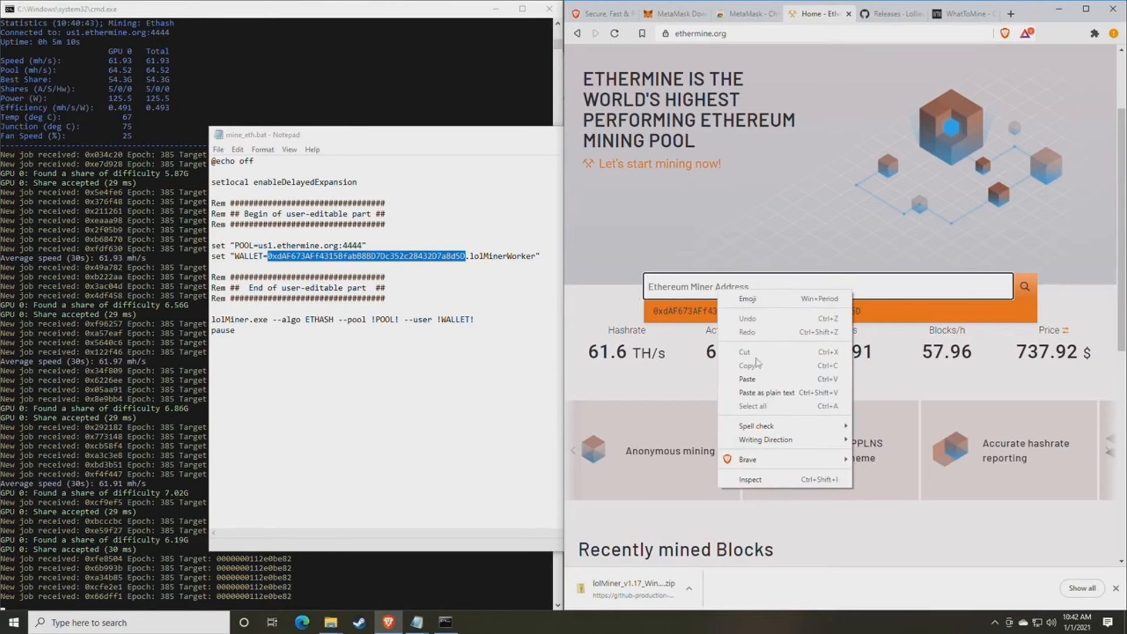
{"action": "left_click", "coordinate": [757, 375]}
{"action": "left_click", "coordinate": [1024, 287]}
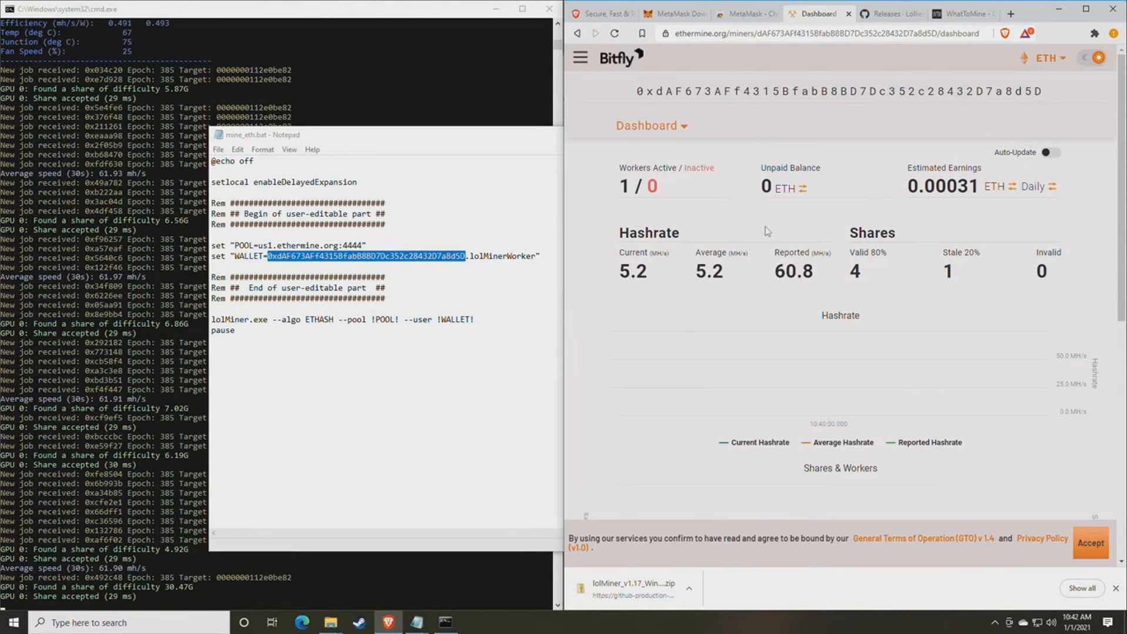
- Highlight the reported hashrate of 60.8 and the current hashrate of 5.2
{"action": "scroll", "coordinate": [753, 231], "scroll_direction": "down", "scroll_amount": 1}
{"action": "scroll", "coordinate": [751, 227], "scroll_direction": "up", "scroll_amount": 1}
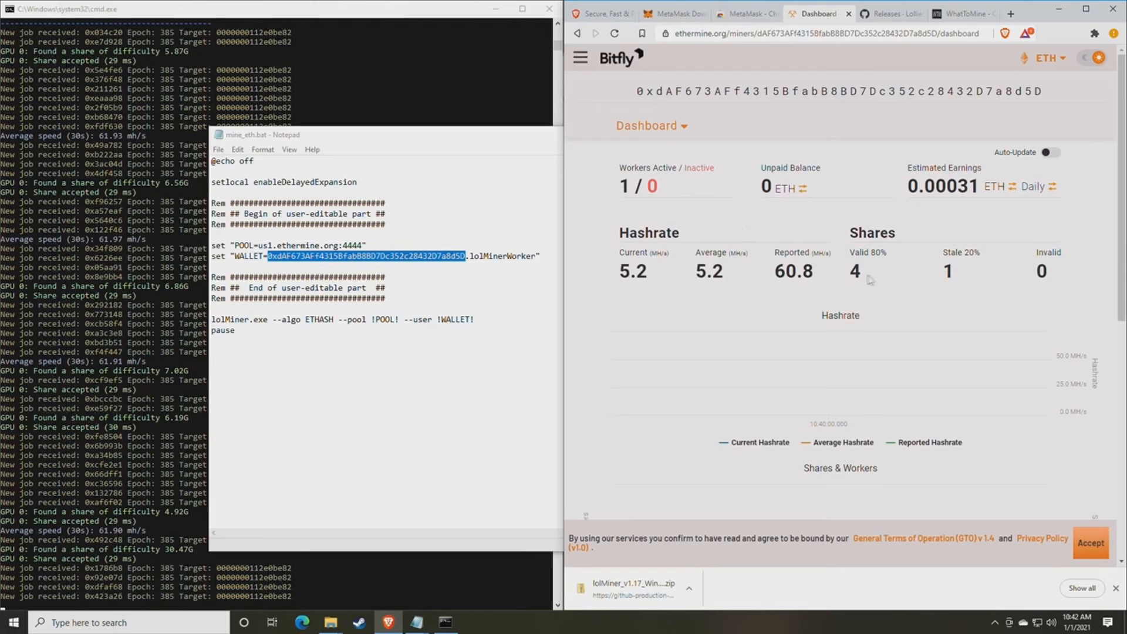
{"action": "left_click_drag", "start_coordinate": [820, 275], "coordinate": [769, 276]}
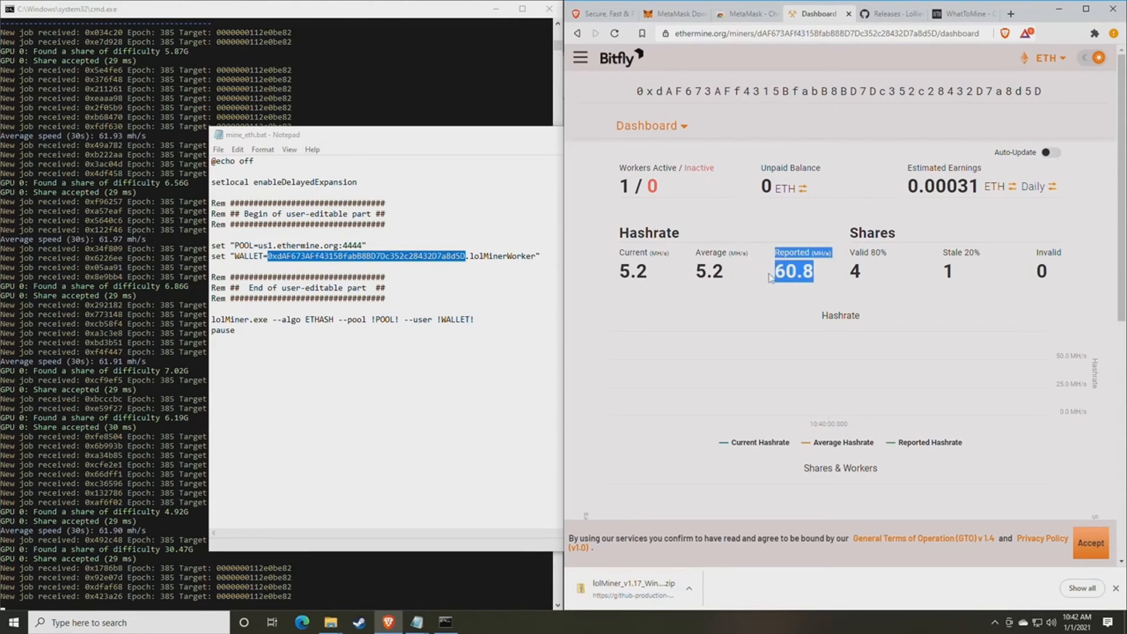
{"action": "left_click", "coordinate": [799, 273]}
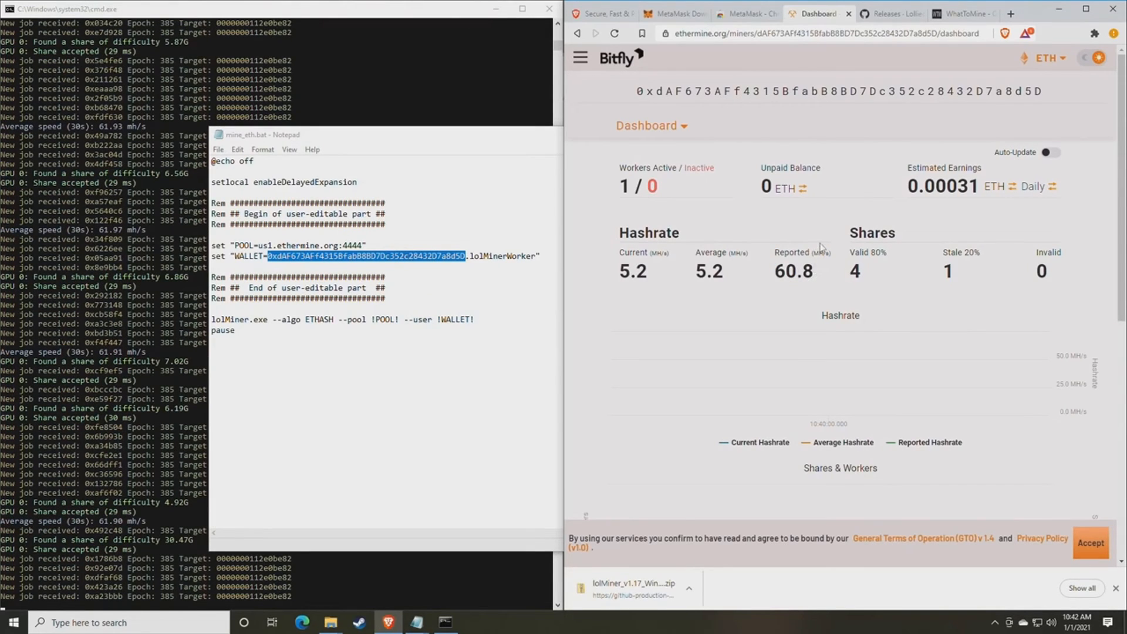
{"action": "scroll", "coordinate": [667, 232], "scroll_direction": "down", "scroll_amount": 1}
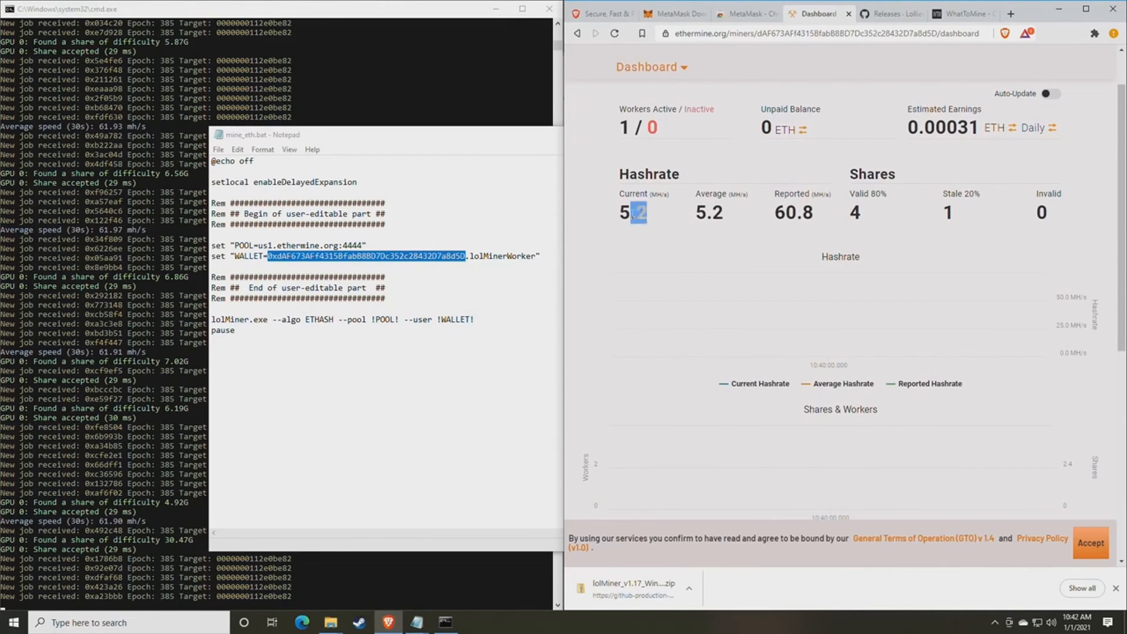
{"action": "left_click_drag", "start_coordinate": [650, 220], "coordinate": [623, 213]}
{"action": "left_click", "coordinate": [677, 221]}
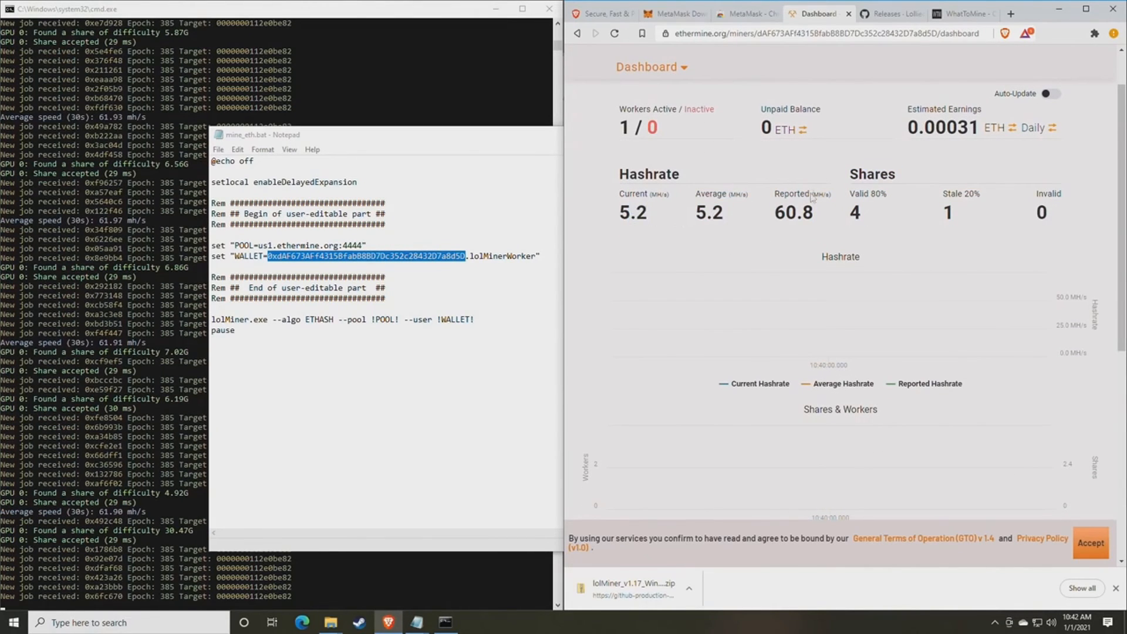
- Highlight the active workers, unpaid balance and the inactive workers count of 0
{"action": "left_click_drag", "start_coordinate": [620, 115], "coordinate": [642, 114]}
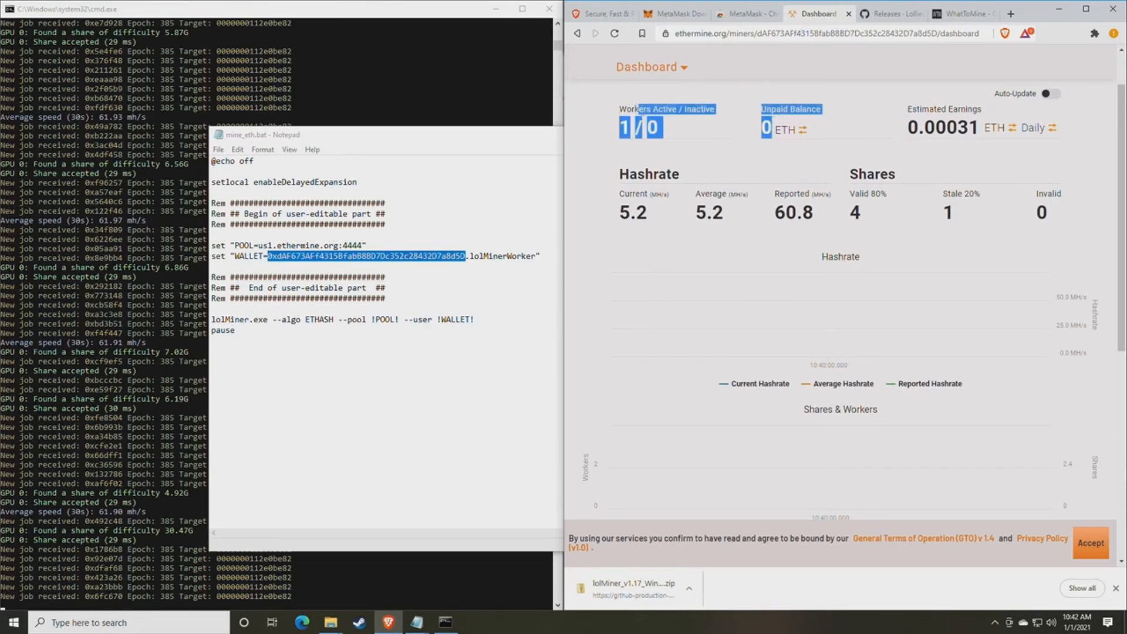
{"action": "double_click", "coordinate": [653, 128]}
{"action": "left_click", "coordinate": [667, 134]}
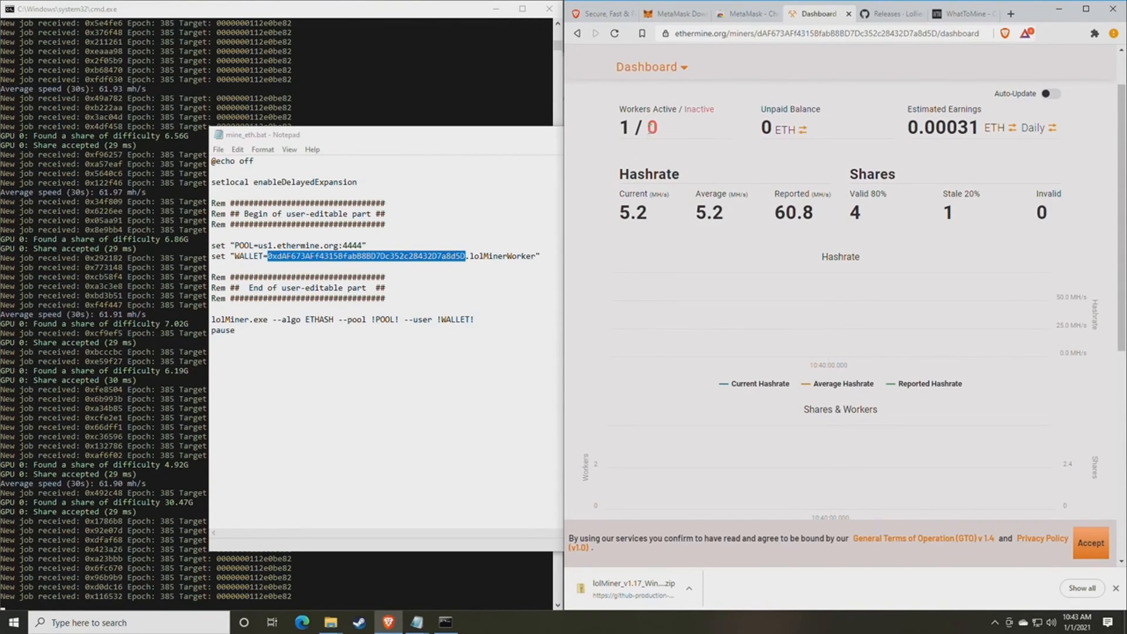
{"action": "left_click_drag", "start_coordinate": [649, 128], "coordinate": [669, 133]}
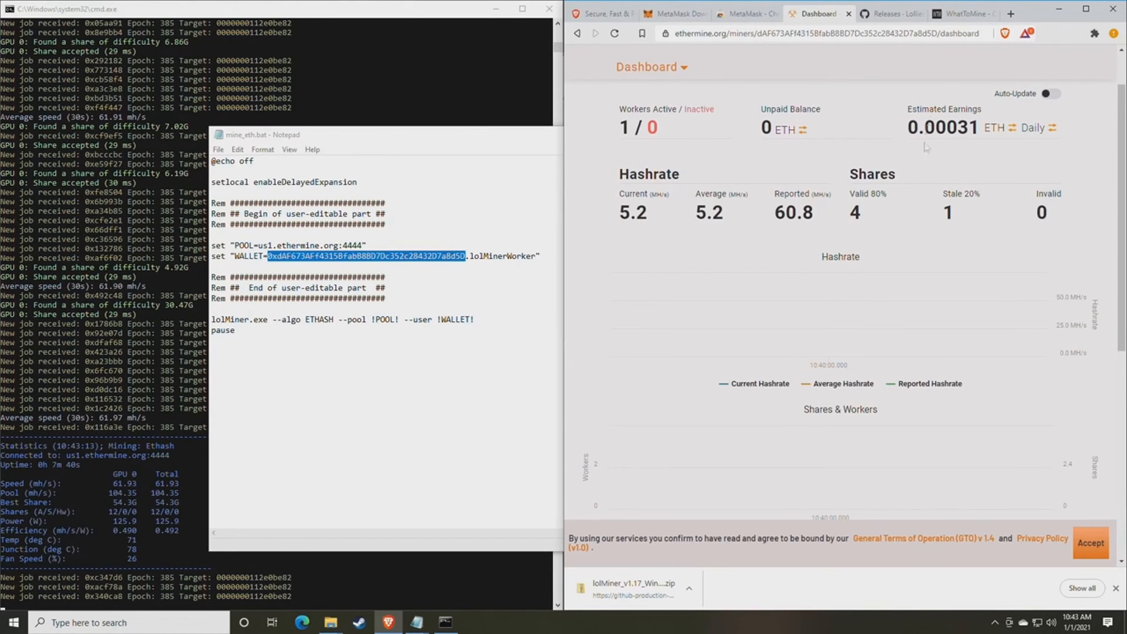
- Switch estimated earnings to a monthly period in USD, showing 7.00 USD
{"action": "scroll", "coordinate": [909, 170], "scroll_direction": "up", "scroll_amount": 1}
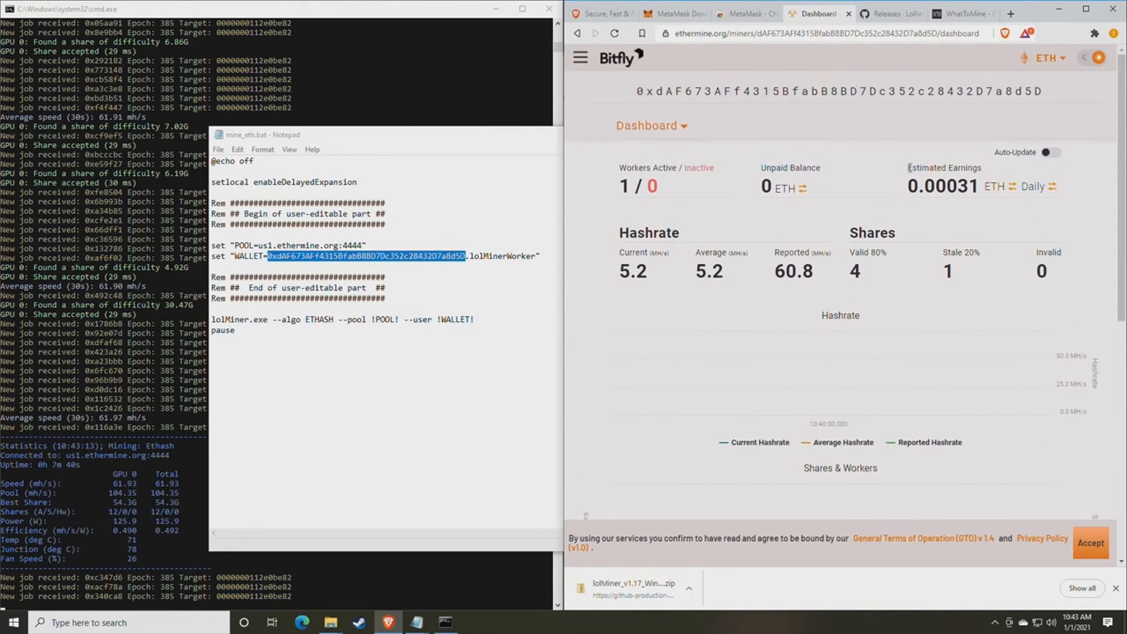
{"action": "left_click_drag", "start_coordinate": [908, 167], "coordinate": [981, 169]}
{"action": "left_click", "coordinate": [978, 180]}
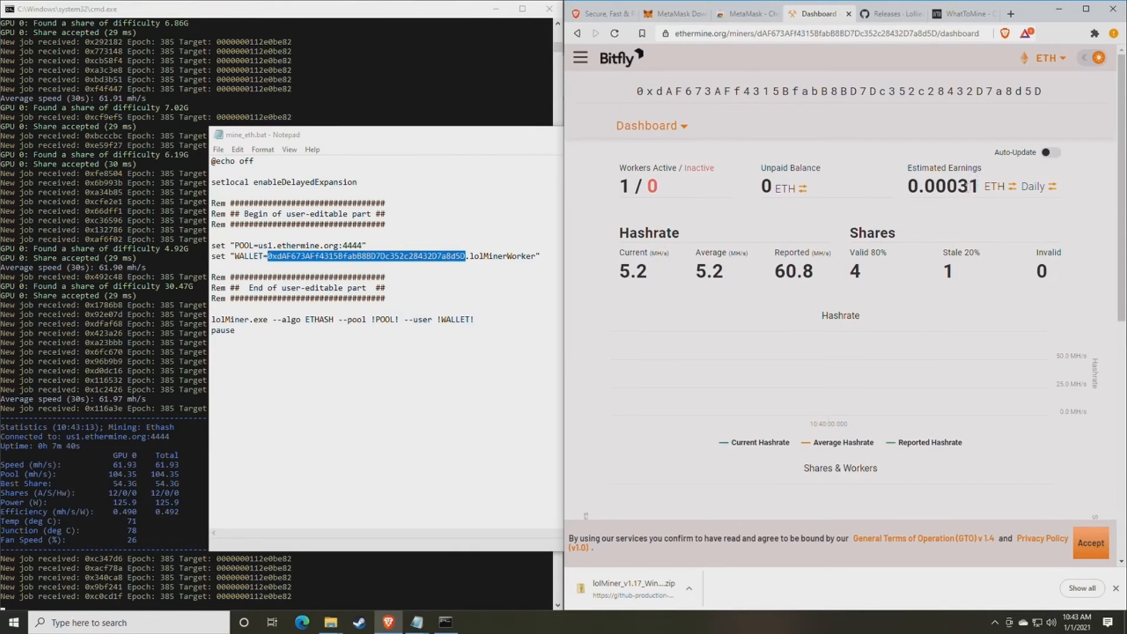
{"action": "left_click", "coordinate": [1033, 191]}
{"action": "left_click", "coordinate": [1032, 199]}
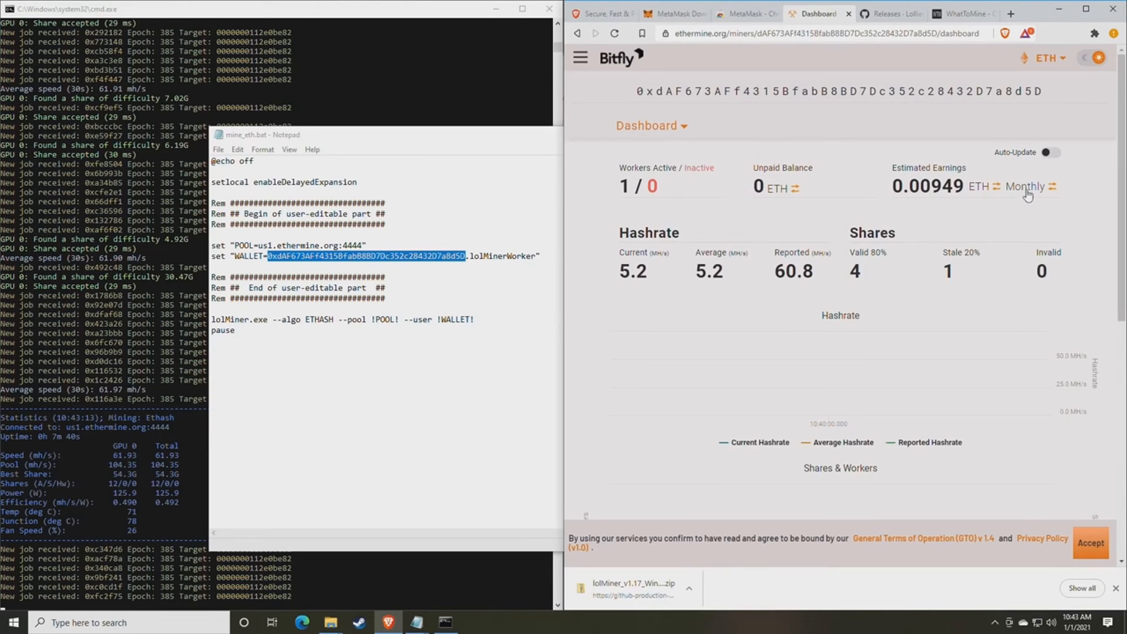
{"action": "left_click", "coordinate": [986, 187]}
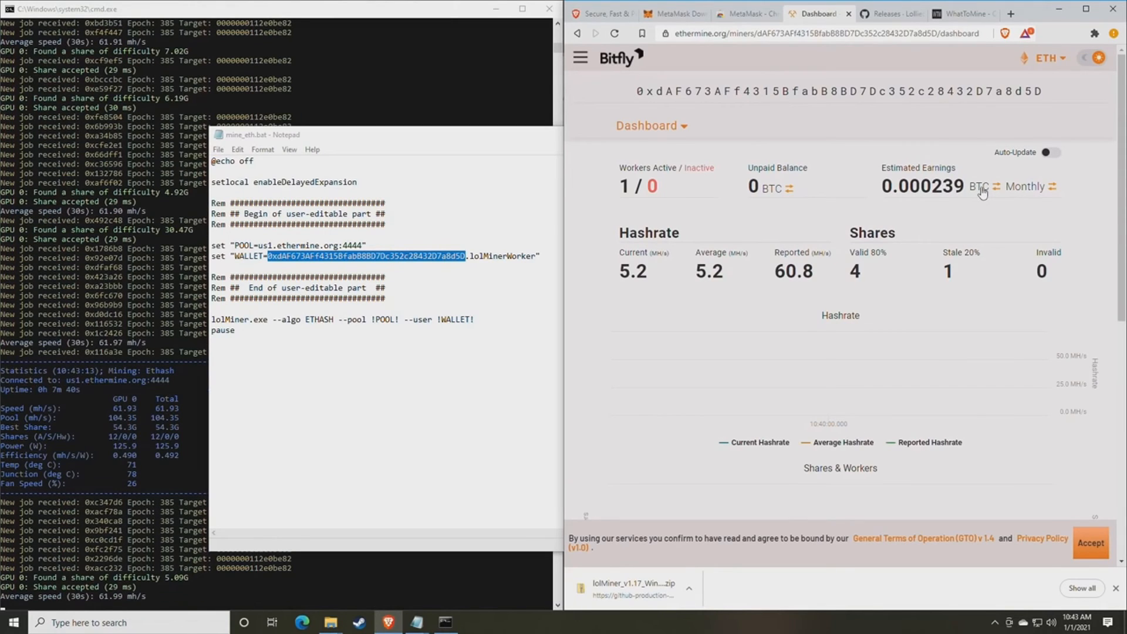
{"action": "left_click", "coordinate": [981, 188]}
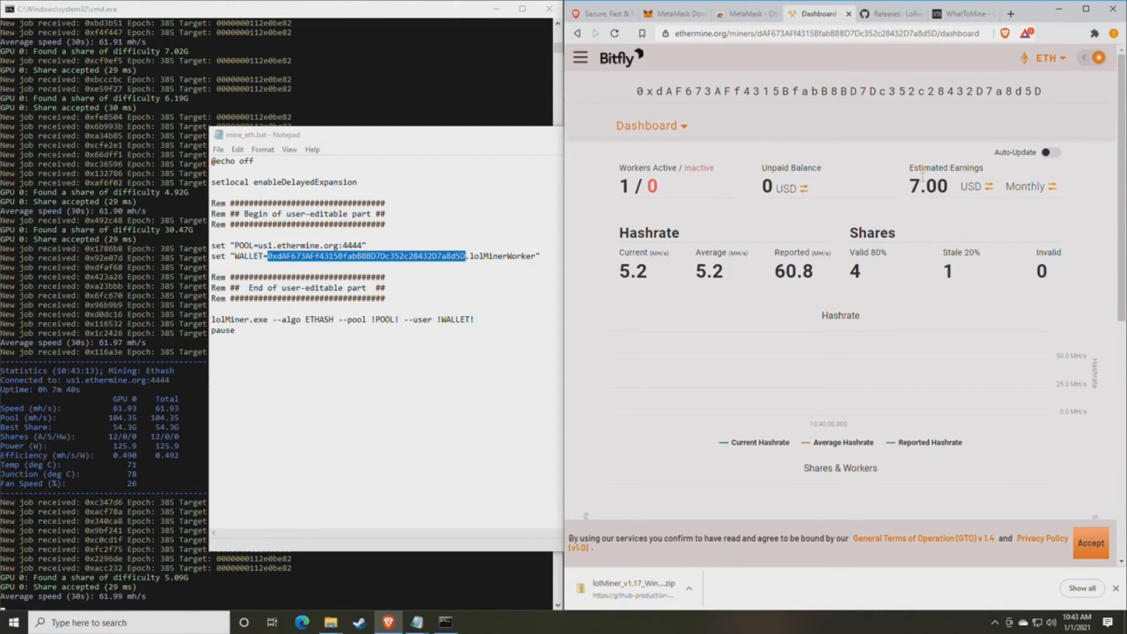
- Highlight the Estimated Earnings heading, then the reported hashrate and share counts
{"action": "left_click_drag", "start_coordinate": [920, 171], "coordinate": [984, 171]}
{"action": "left_click", "coordinate": [982, 183]}
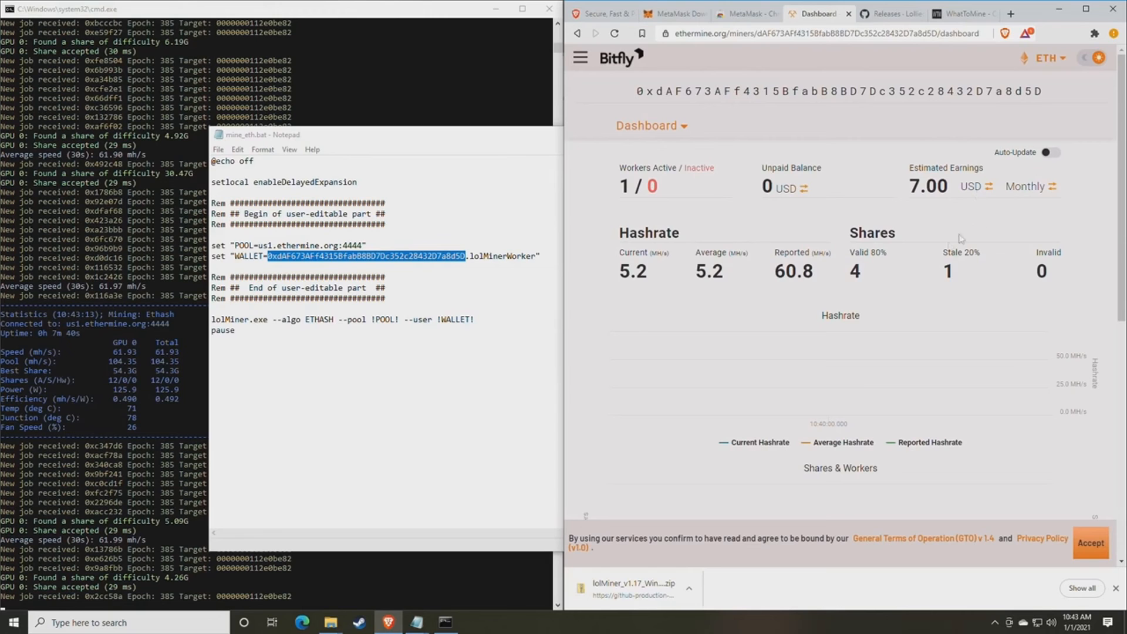
{"action": "left_click_drag", "start_coordinate": [833, 274], "coordinate": [772, 262]}
{"action": "left_click", "coordinate": [773, 265]}
{"action": "scroll", "coordinate": [771, 247], "scroll_direction": "down", "scroll_amount": 2}
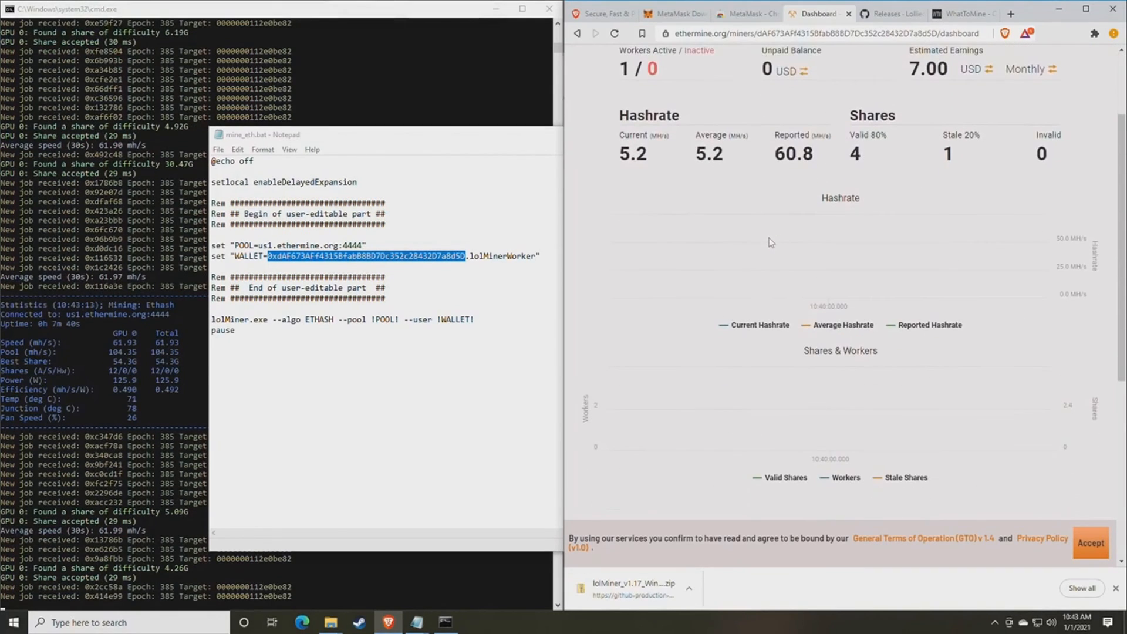
{"action": "scroll", "coordinate": [771, 242], "scroll_direction": "up", "scroll_amount": 2}
{"action": "scroll", "coordinate": [768, 243], "scroll_direction": "down", "scroll_amount": 2}
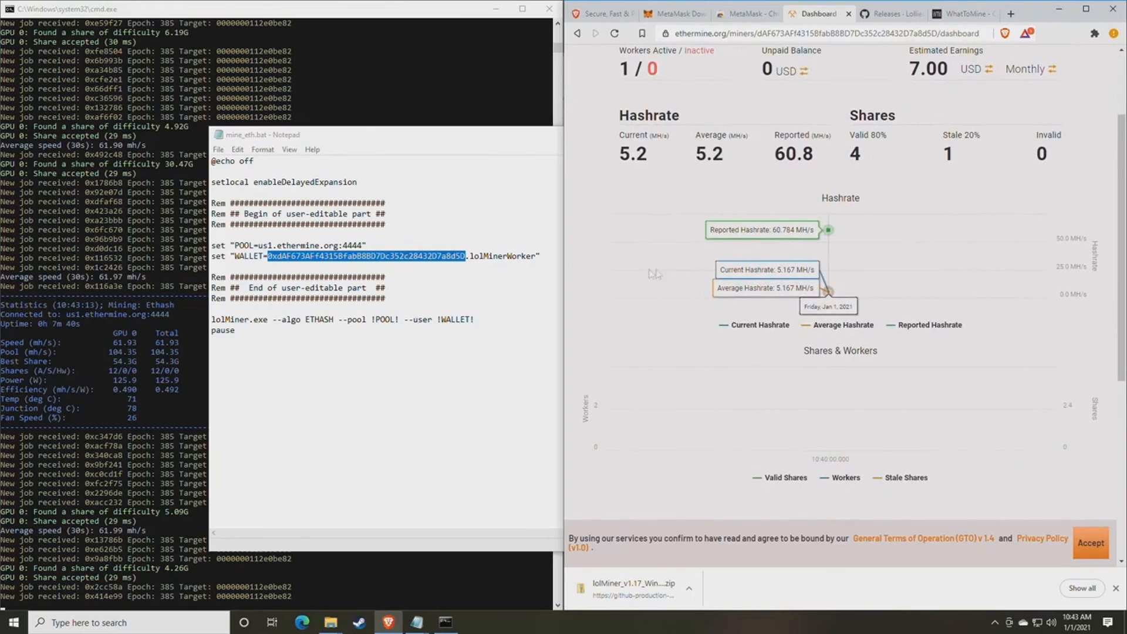
{"action": "scroll", "coordinate": [893, 310], "scroll_direction": "down", "scroll_amount": 1}
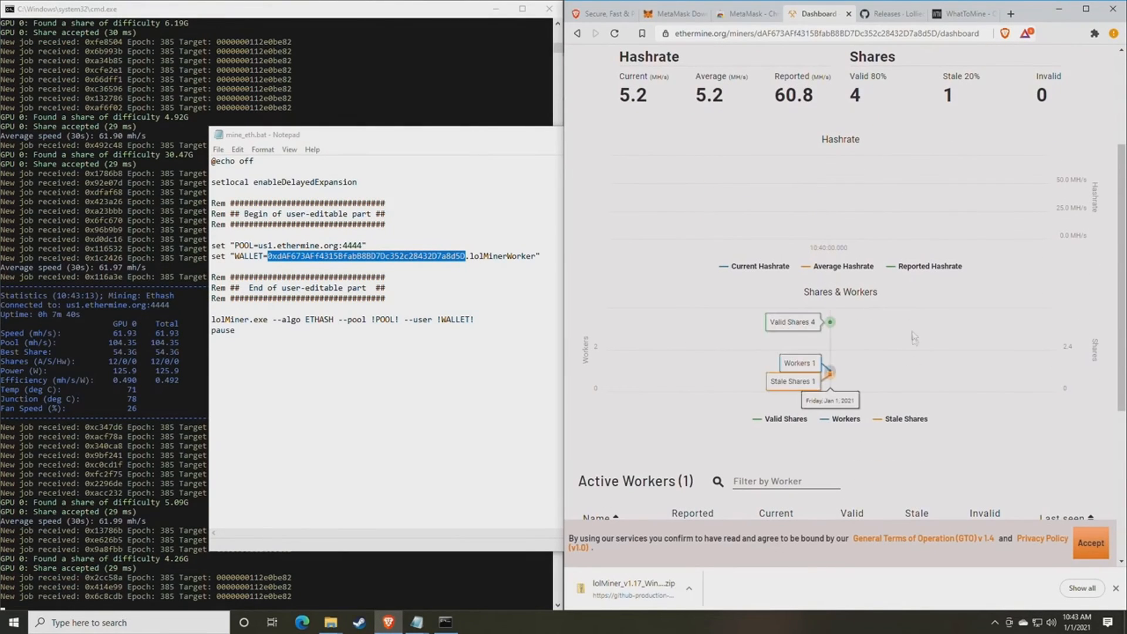
{"action": "scroll", "coordinate": [793, 373], "scroll_direction": "down", "scroll_amount": 1}
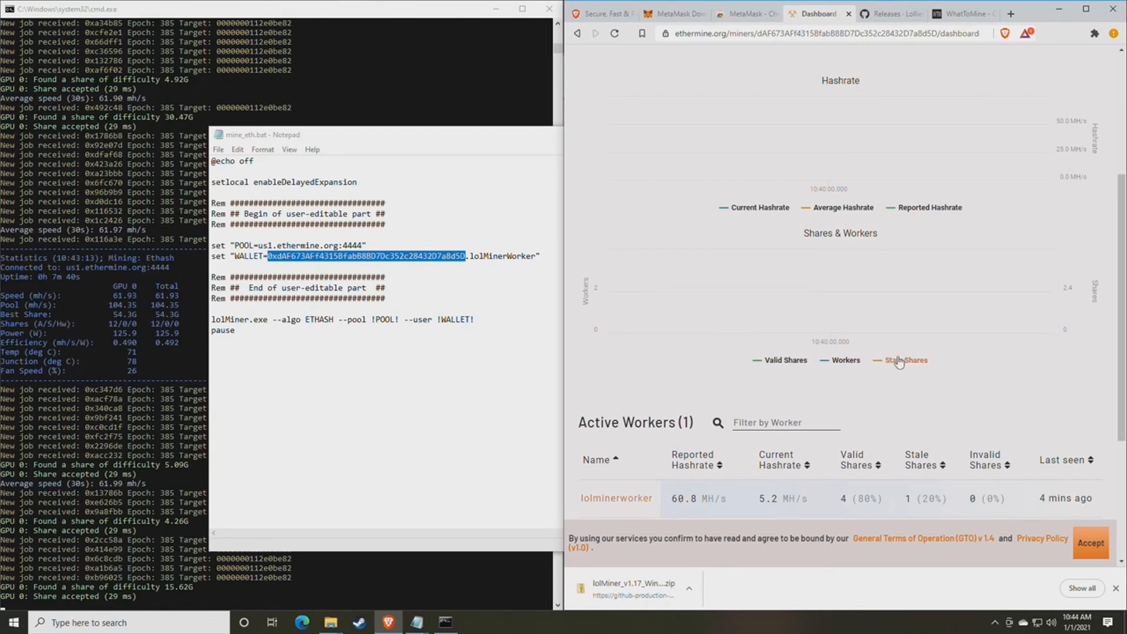
{"action": "scroll", "coordinate": [906, 365], "scroll_direction": "up", "scroll_amount": 1}
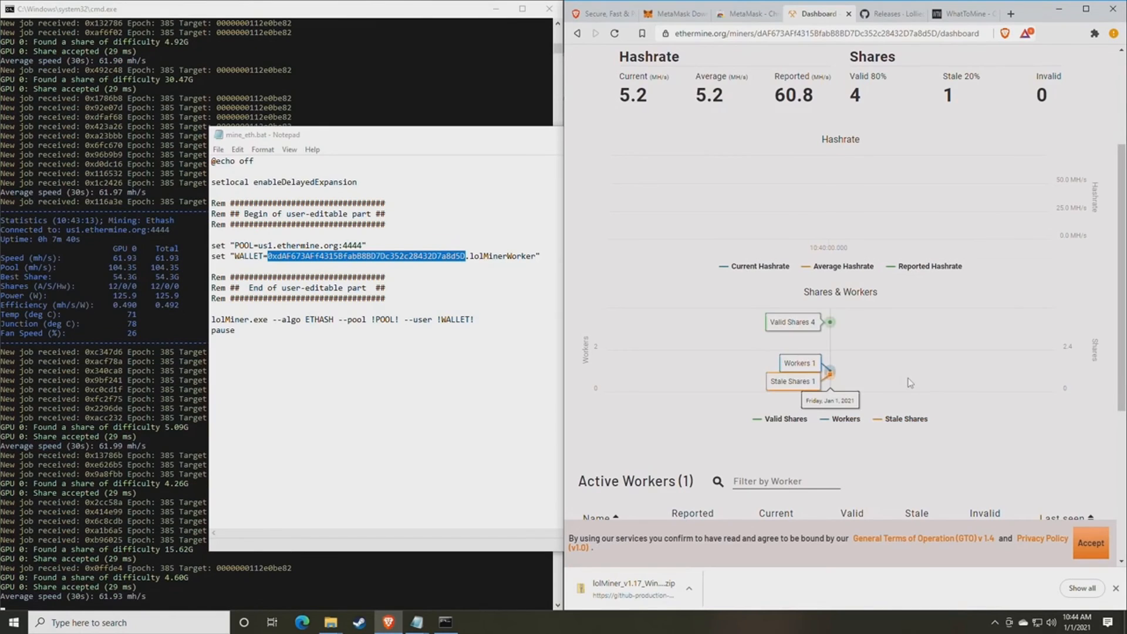
{"action": "scroll", "coordinate": [909, 388], "scroll_direction": "up", "scroll_amount": 1}
{"action": "scroll", "coordinate": [910, 382], "scroll_direction": "down", "scroll_amount": 2}
{"action": "scroll", "coordinate": [909, 382], "scroll_direction": "up", "scroll_amount": 4}
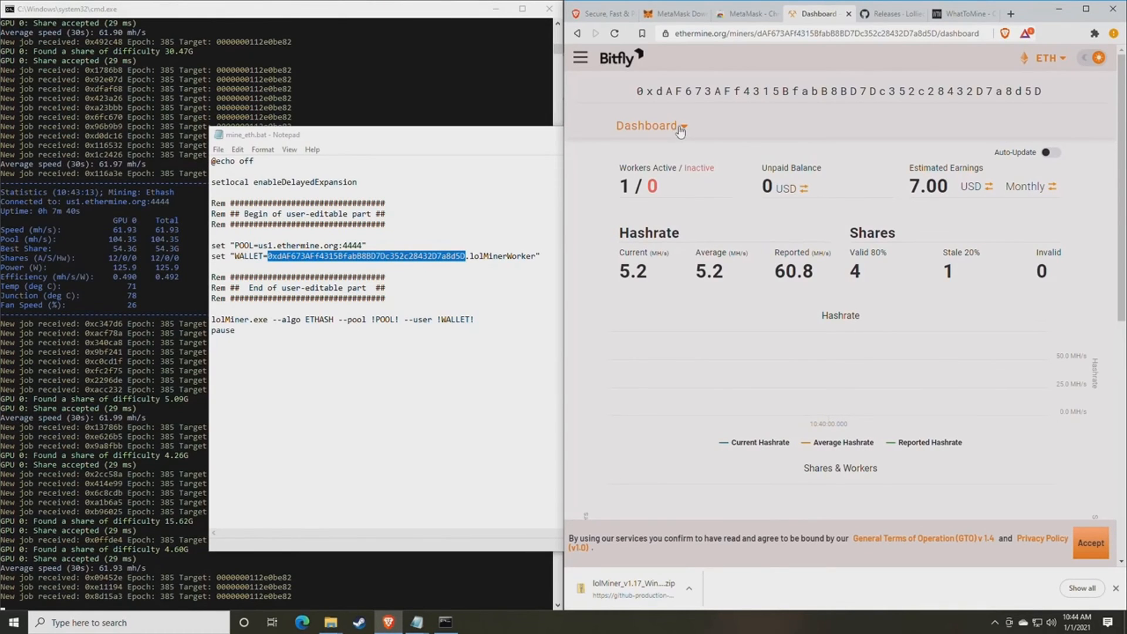
{"action": "left_click", "coordinate": [682, 127]}
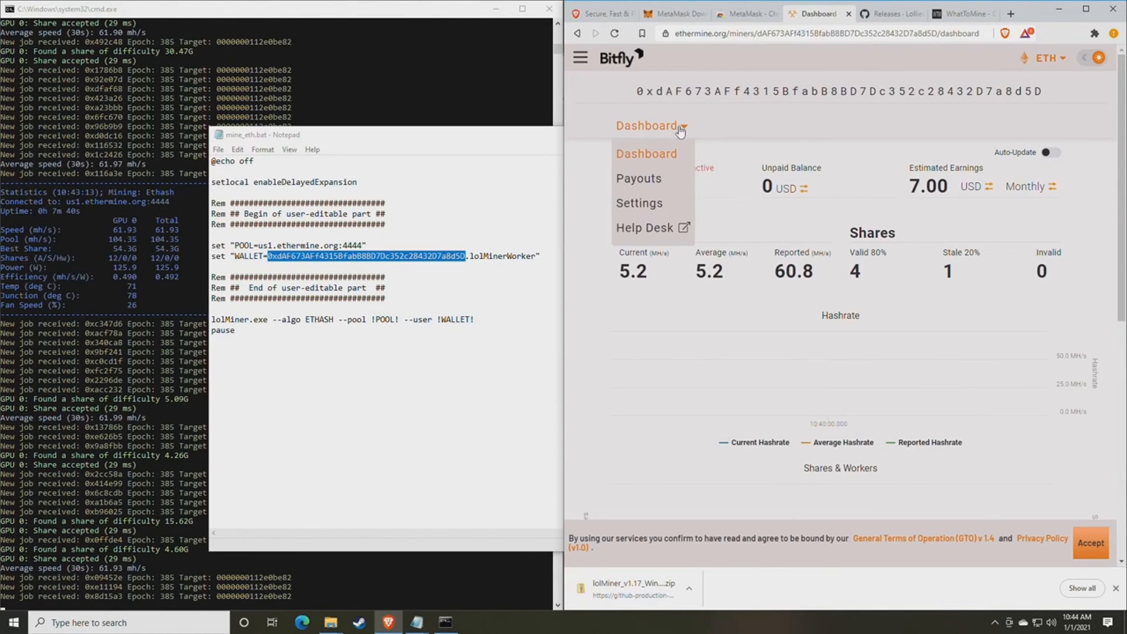
{"action": "left_click", "coordinate": [651, 205]}
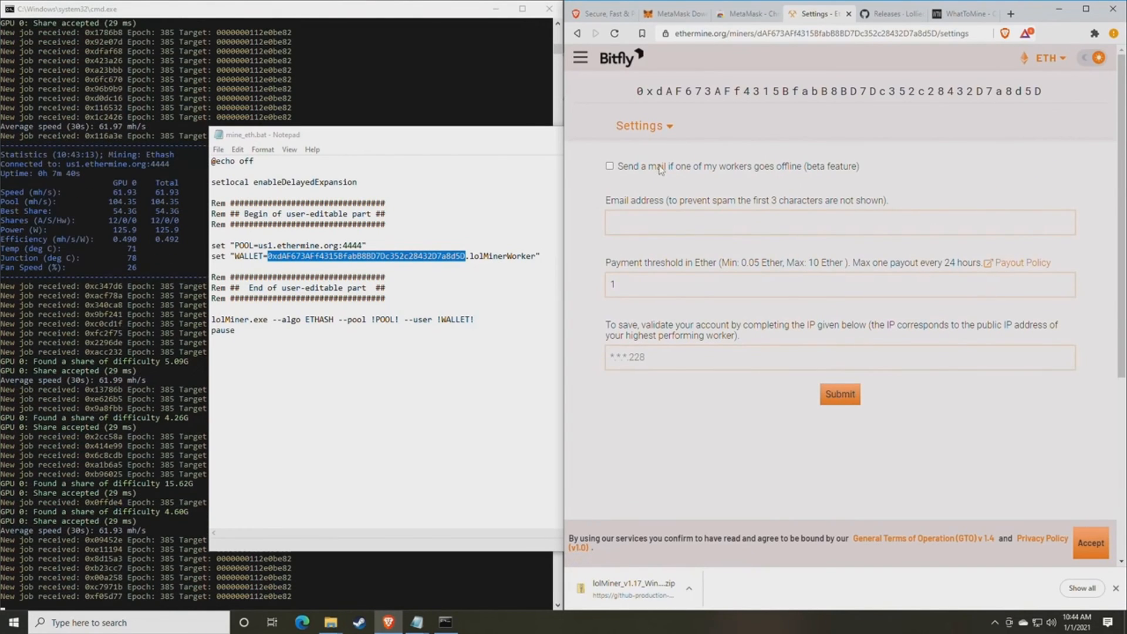
{"action": "left_click", "coordinate": [652, 222]}
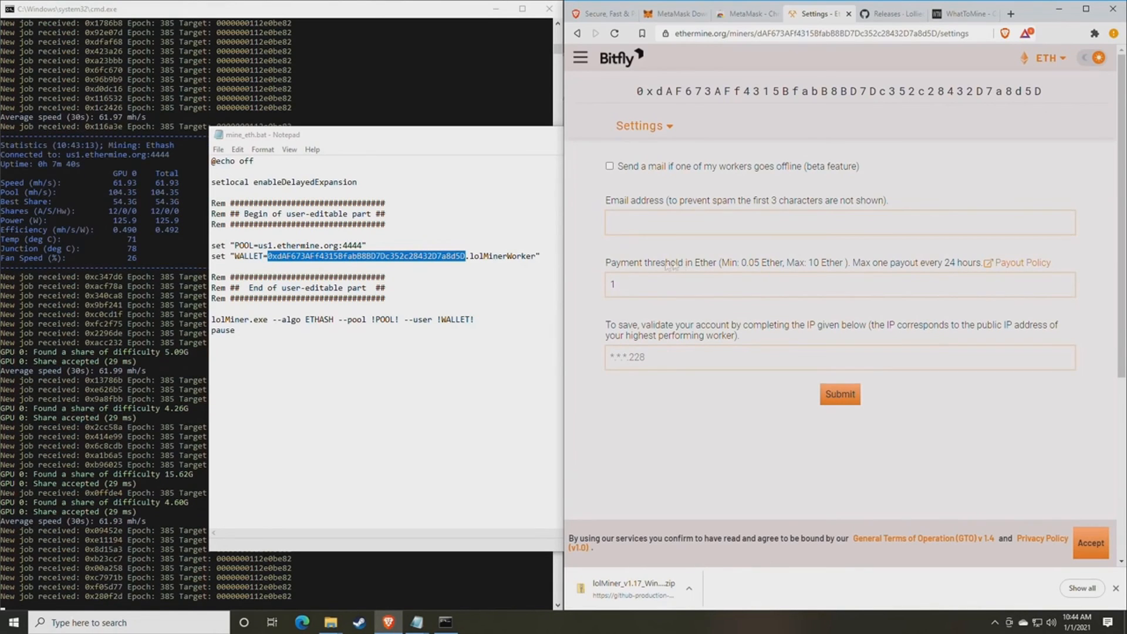
{"action": "left_click_drag", "start_coordinate": [611, 264], "coordinate": [707, 267]}
{"action": "left_click", "coordinate": [706, 269]}
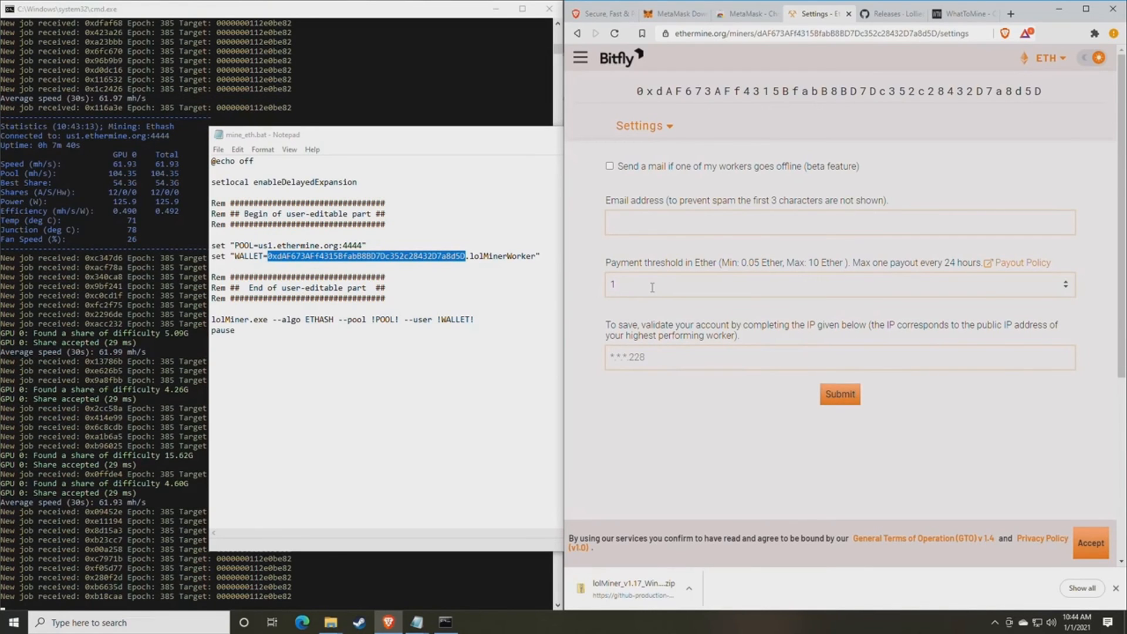
- Replace the payment threshold of 1 with 0.05 and return to the miner dashboard
{"action": "left_click_drag", "start_coordinate": [650, 287], "coordinate": [593, 288]}
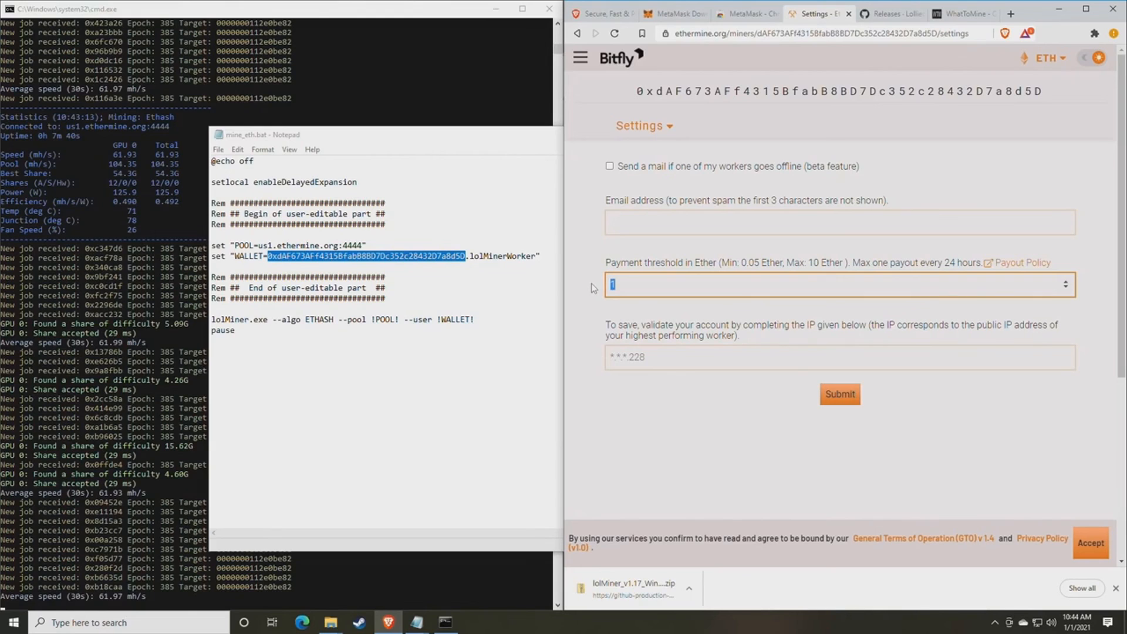
{"action": "type", "text": "0"}
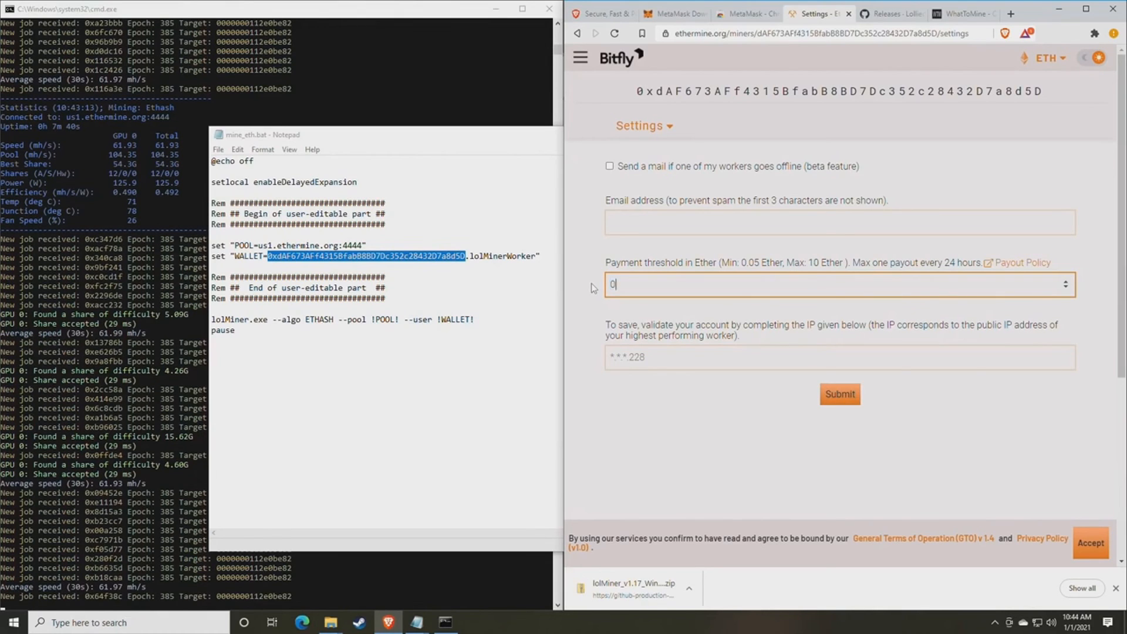
{"action": "type", "text": ".05"}
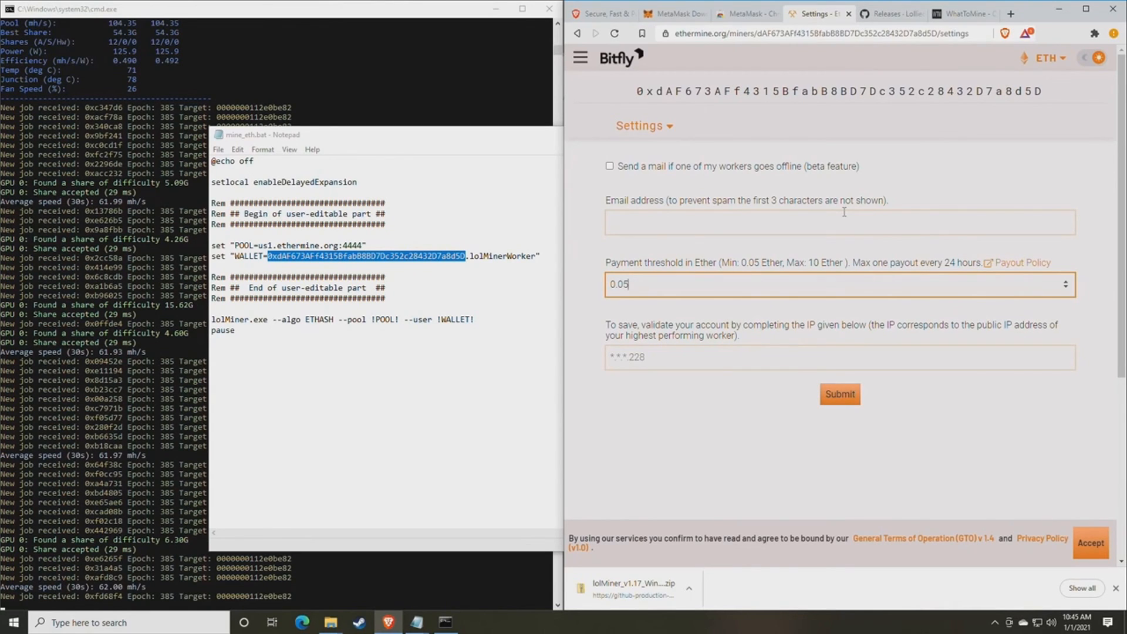
{"action": "left_click", "coordinate": [682, 361]}
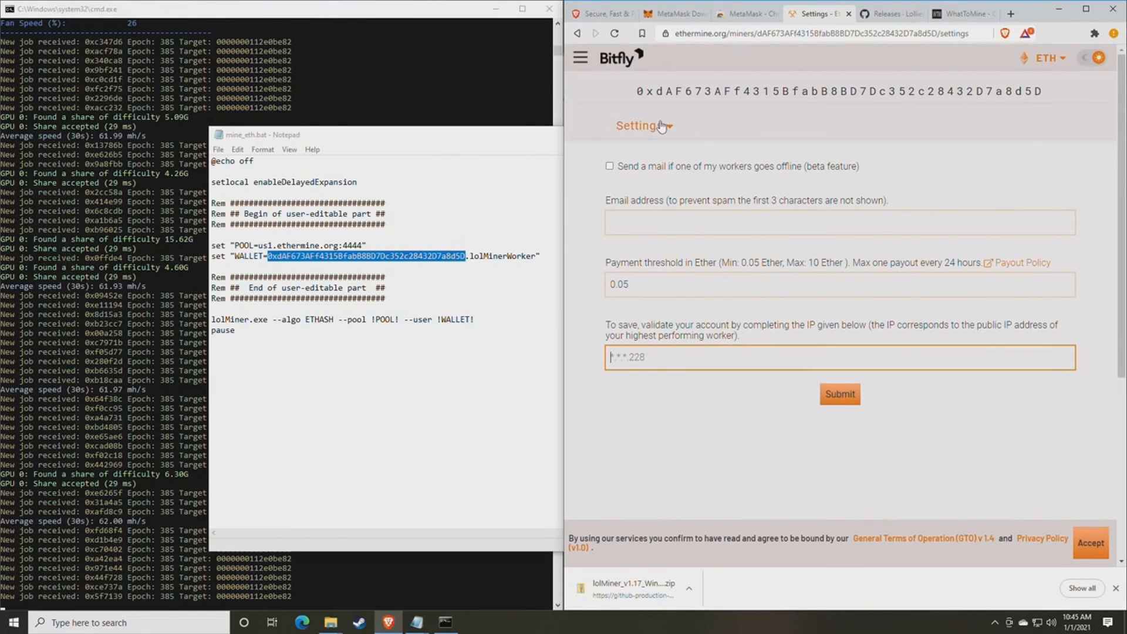
{"action": "left_click", "coordinate": [634, 128]}
{"action": "left_click", "coordinate": [646, 152]}
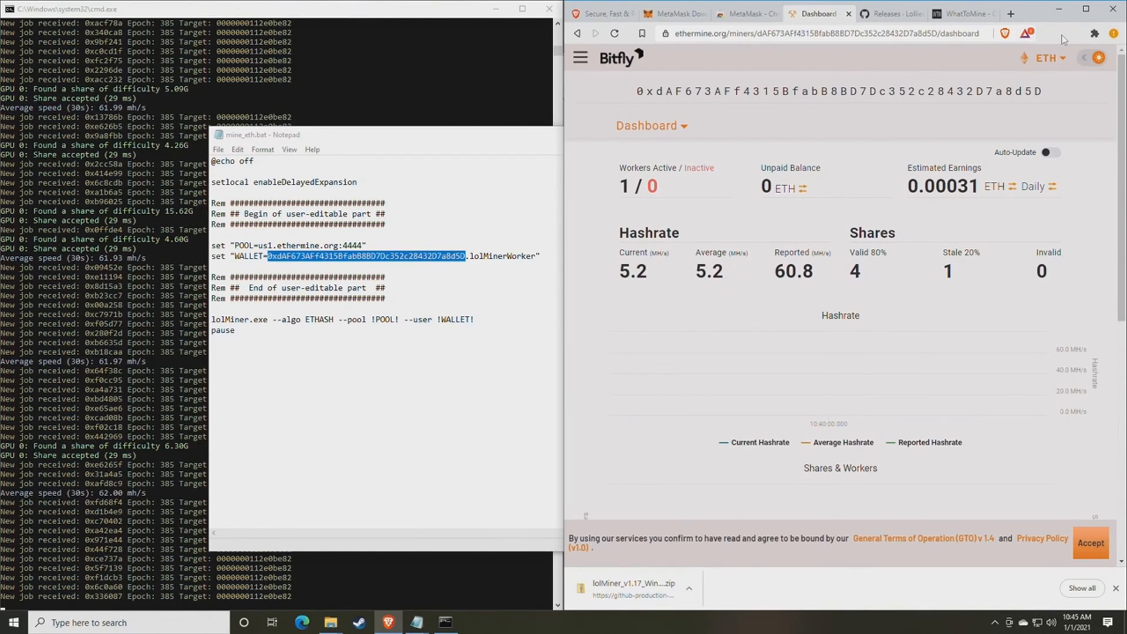
- Pin MetaMask to the browser toolbar and open the wallet showing 0 ETH
{"action": "left_click", "coordinate": [1094, 34]}
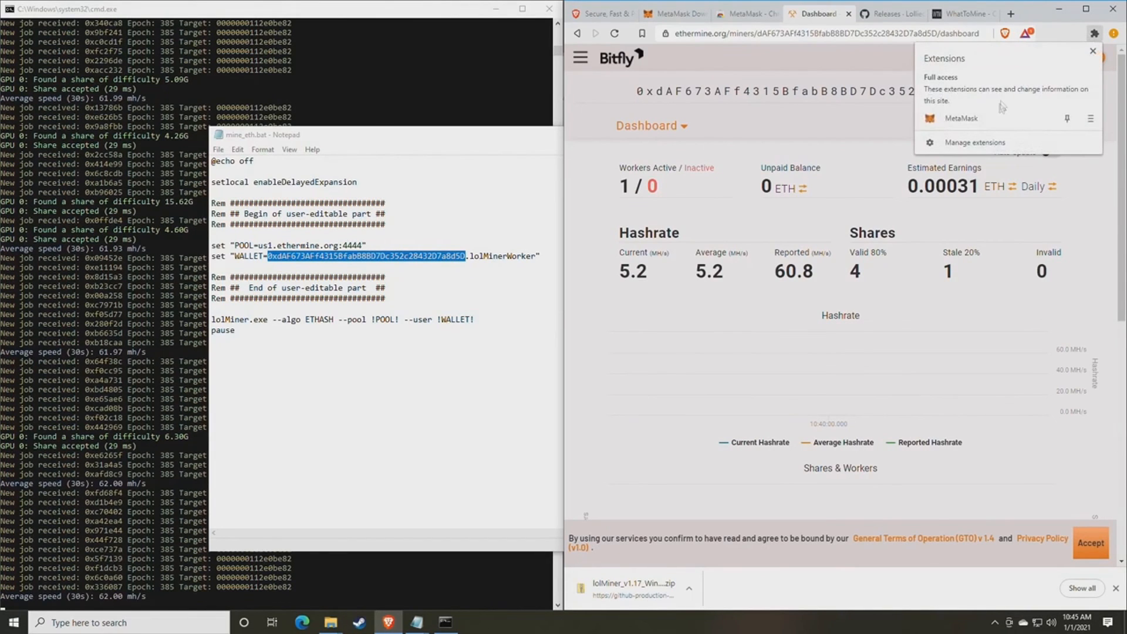
{"action": "left_click", "coordinate": [1067, 118]}
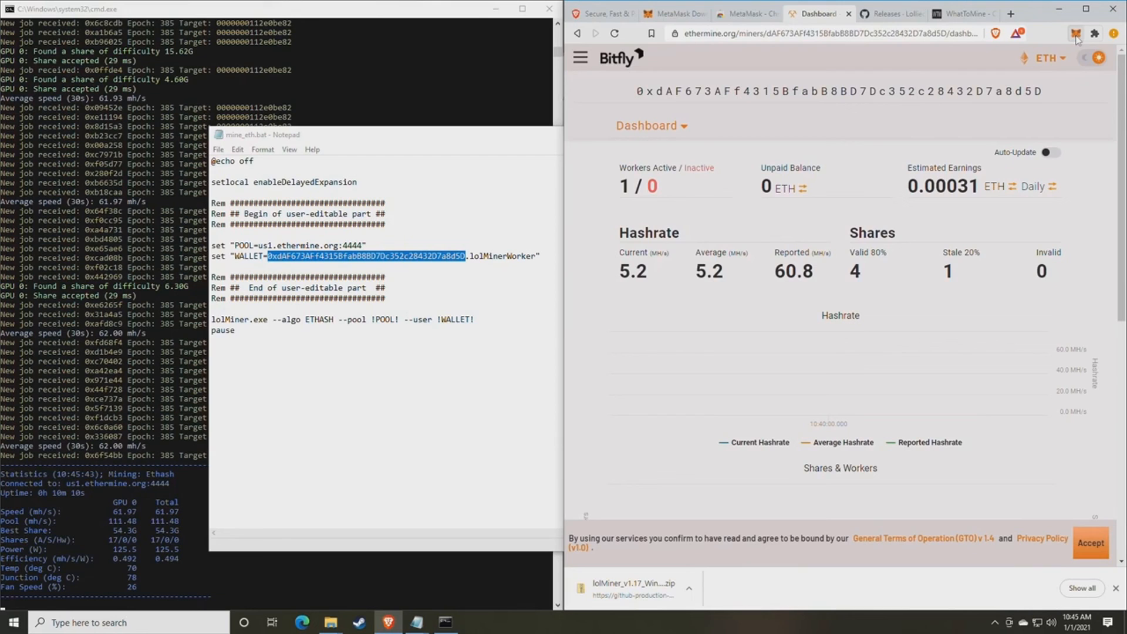
{"action": "left_click", "coordinate": [1075, 34]}
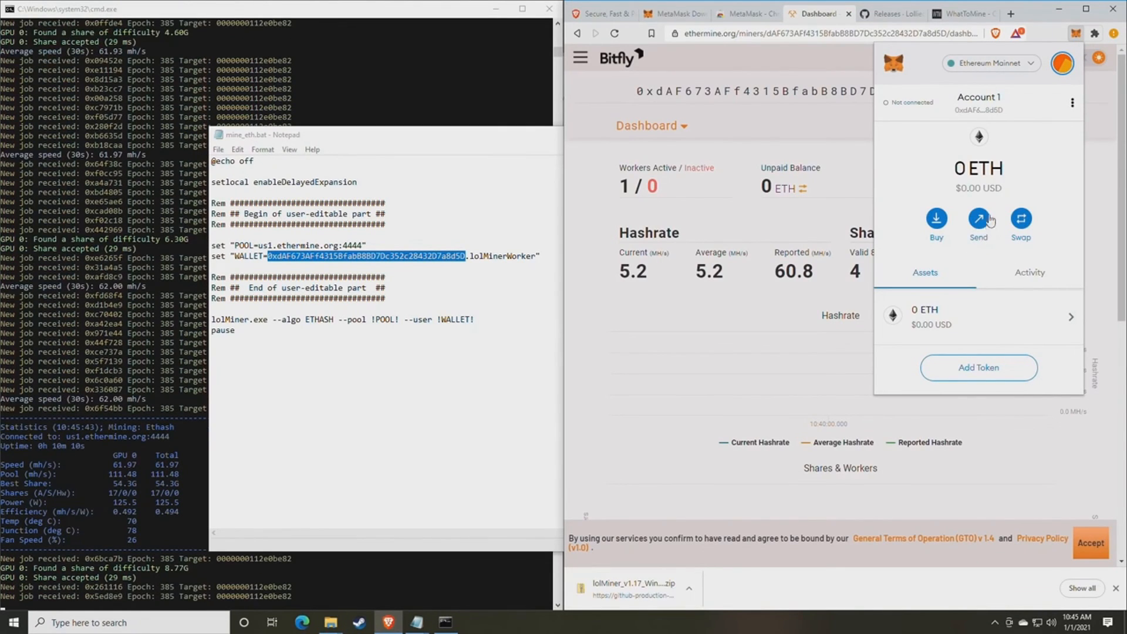
- Browse MetaMask's Swap source and target token lists, then close the wallet
{"action": "left_click", "coordinate": [1021, 219]}
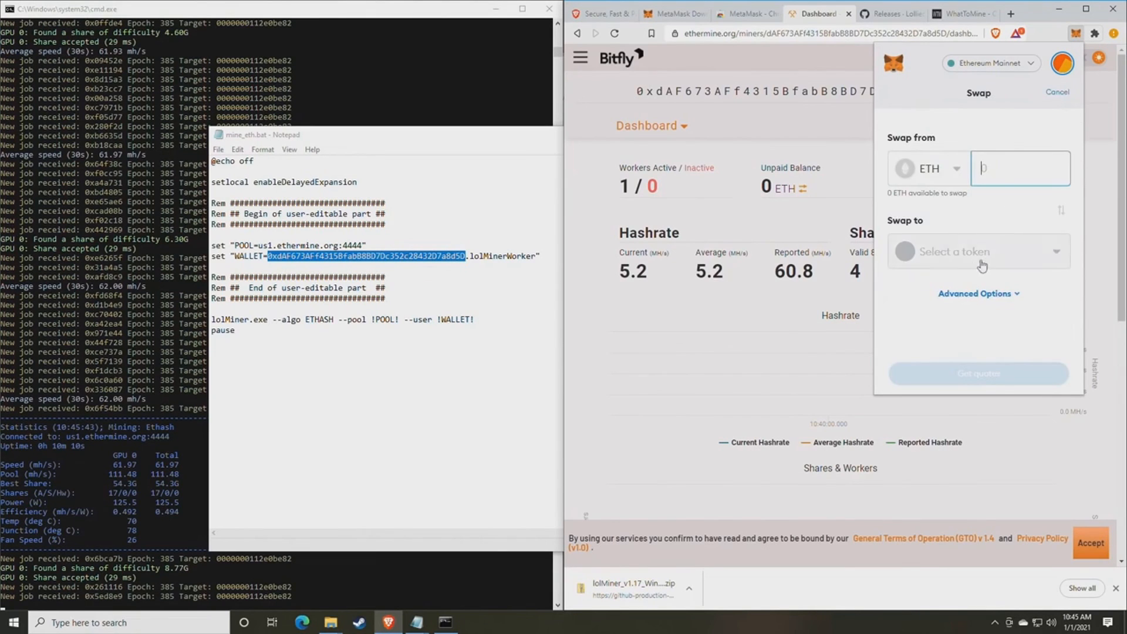
{"action": "left_click", "coordinate": [952, 170]}
{"action": "left_click", "coordinate": [976, 139]}
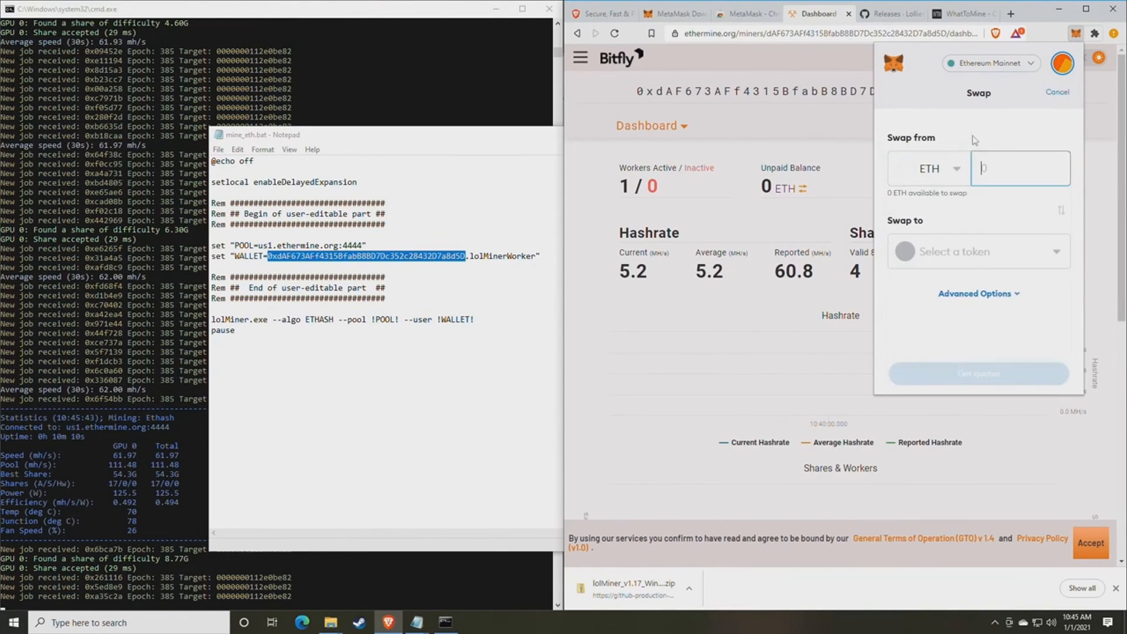
{"action": "left_click", "coordinate": [976, 257]}
{"action": "left_click", "coordinate": [1032, 104]}
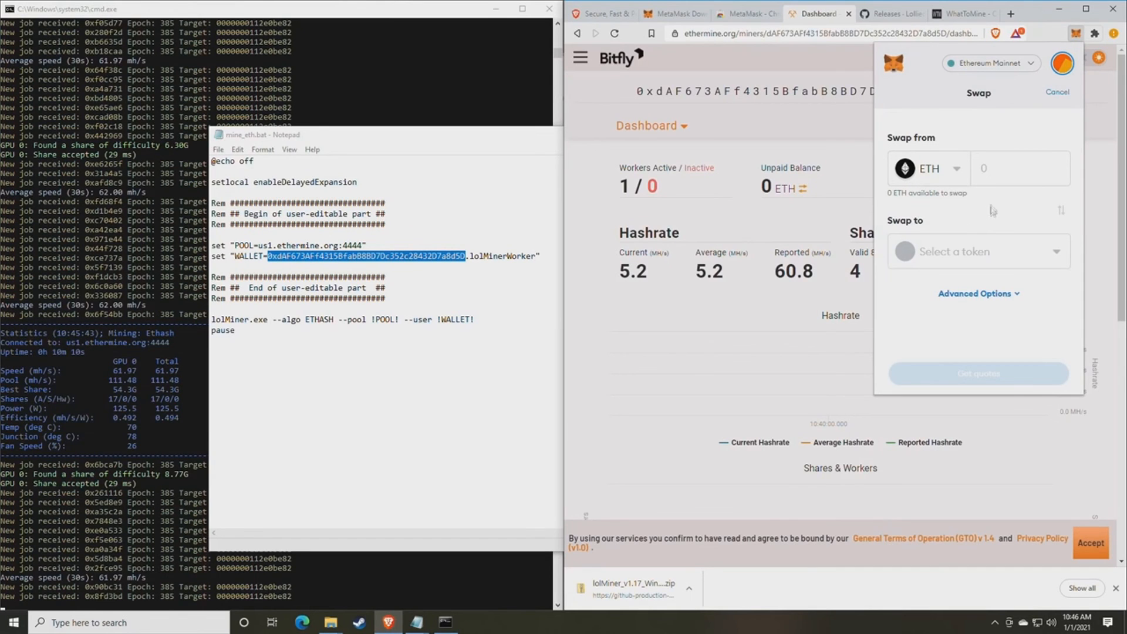
{"action": "left_click", "coordinate": [1075, 33]}
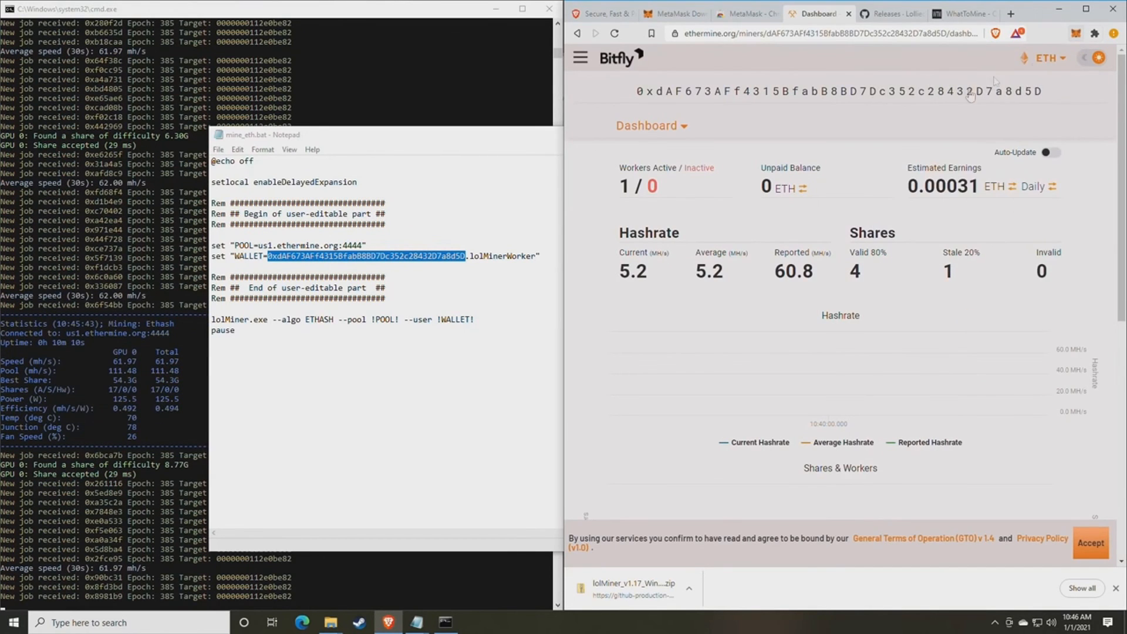